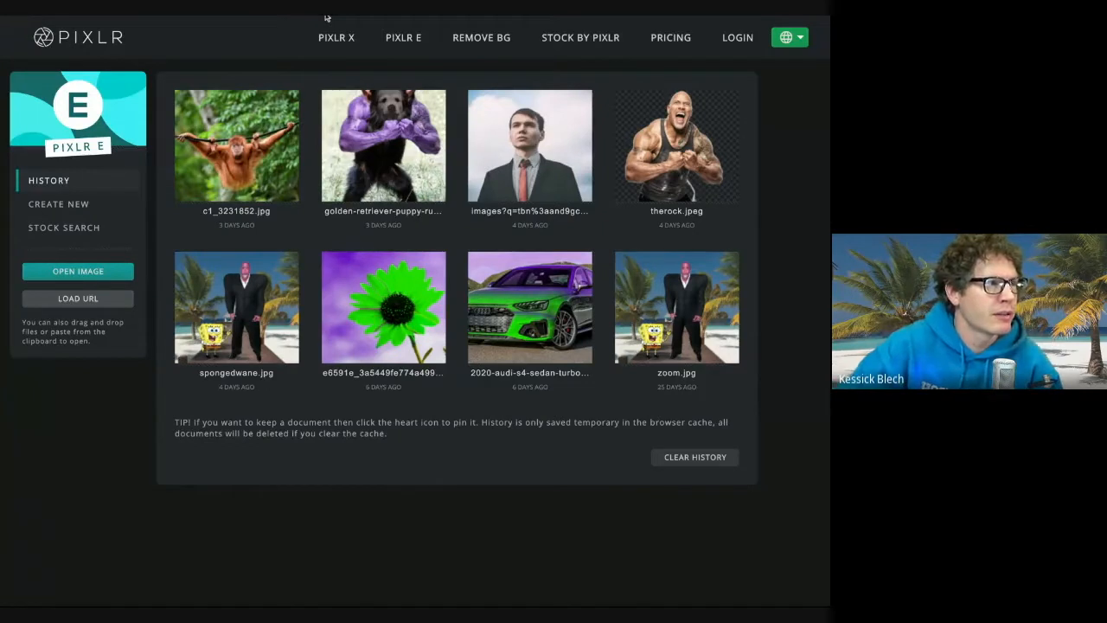
Open the black-and-white bridge photo, pre-resizing it to Full HD 1920 × 1278
left_click(75, 275)
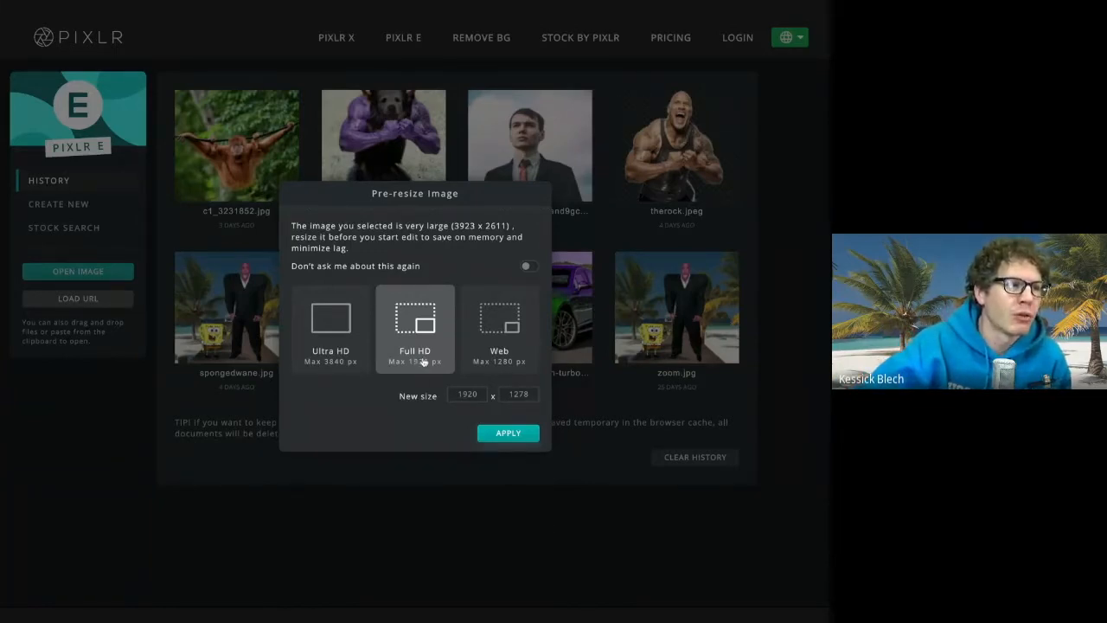
left_click(508, 432)
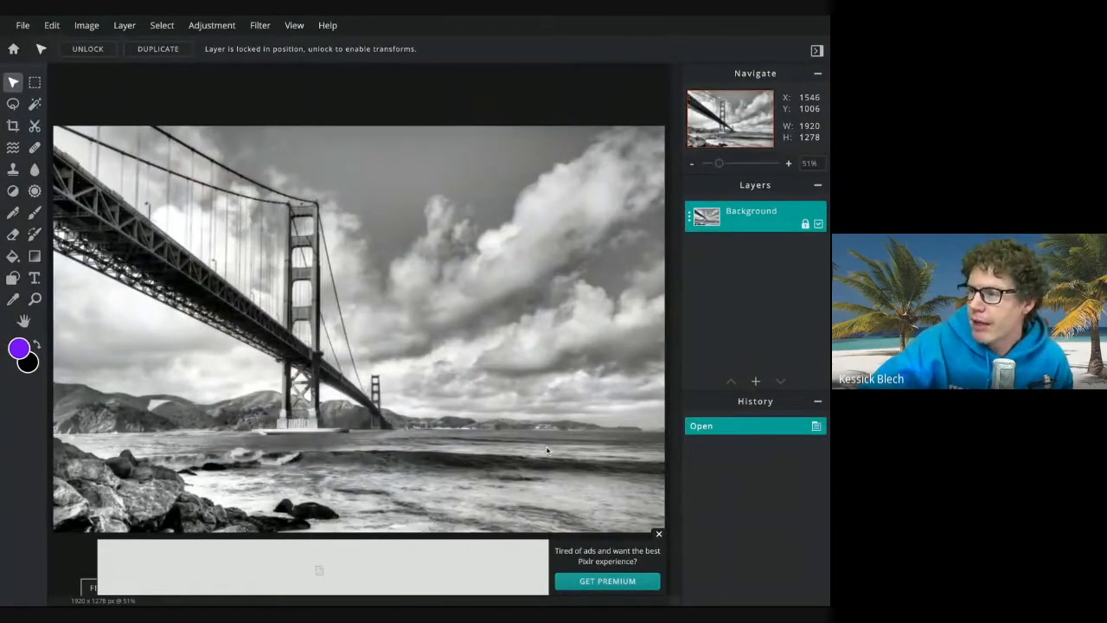
left_click(659, 535)
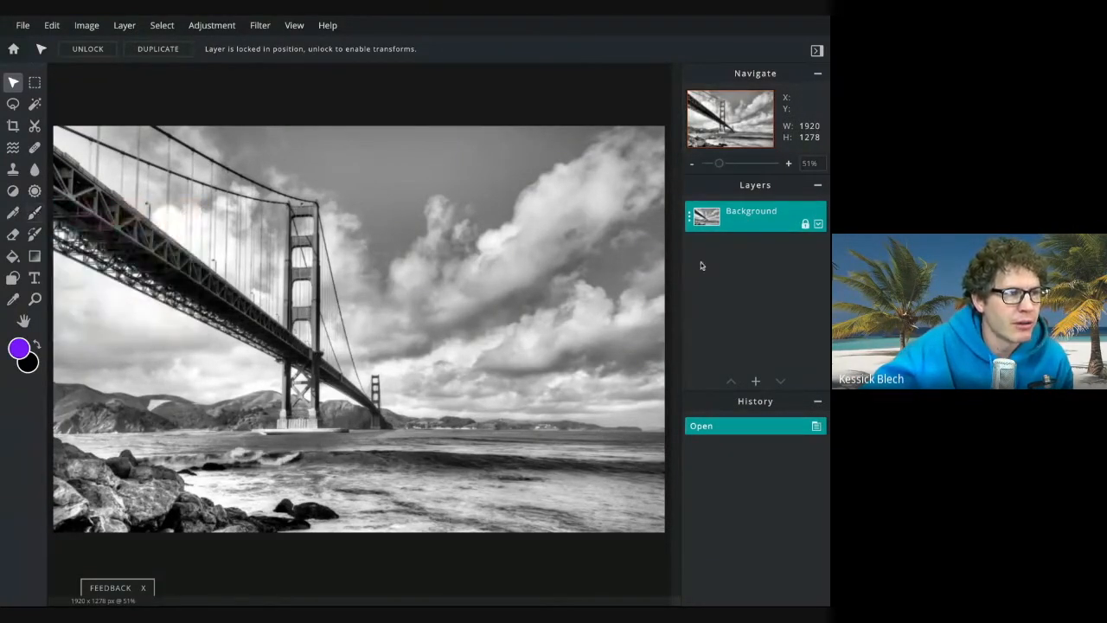
Add a new empty layer above the background
left_click(756, 382)
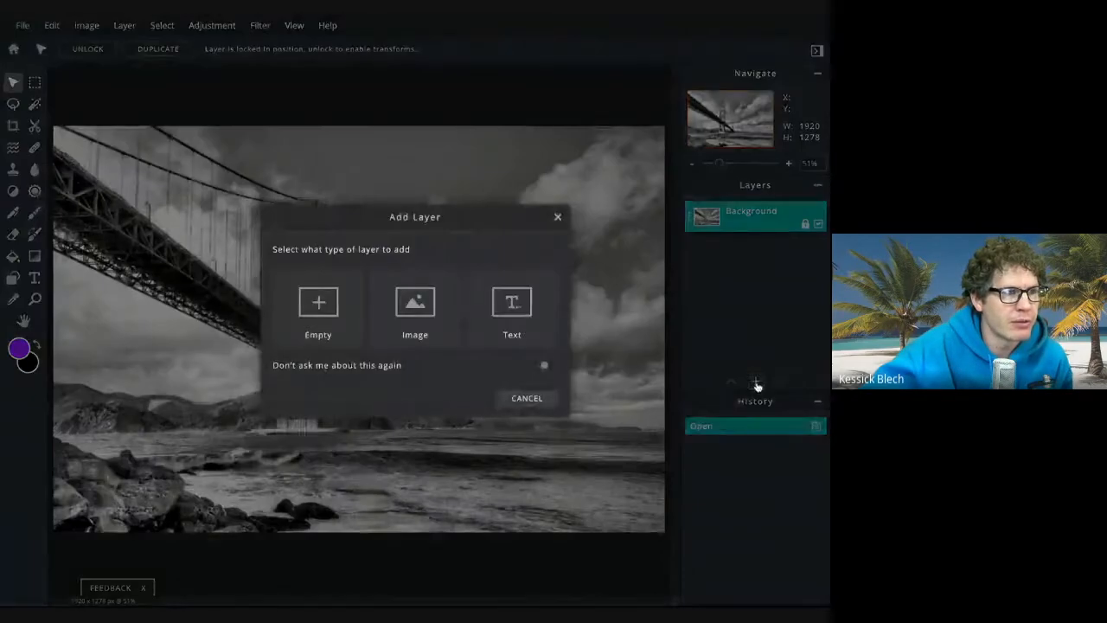
left_click(319, 307)
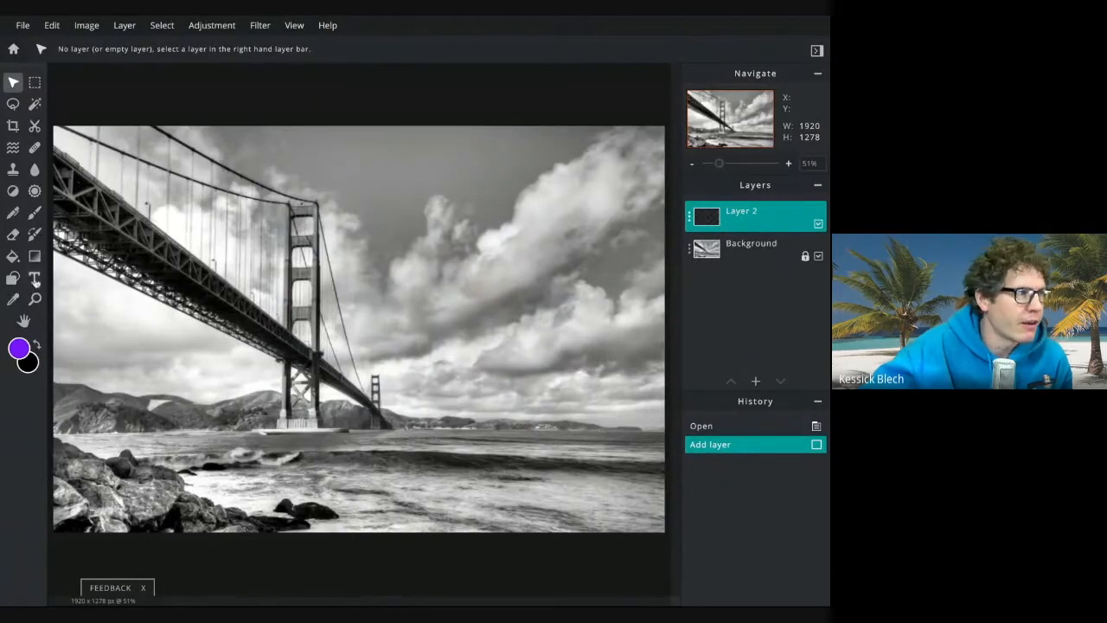
Pick the Brush tool and set the foreground colour to red
left_click(35, 213)
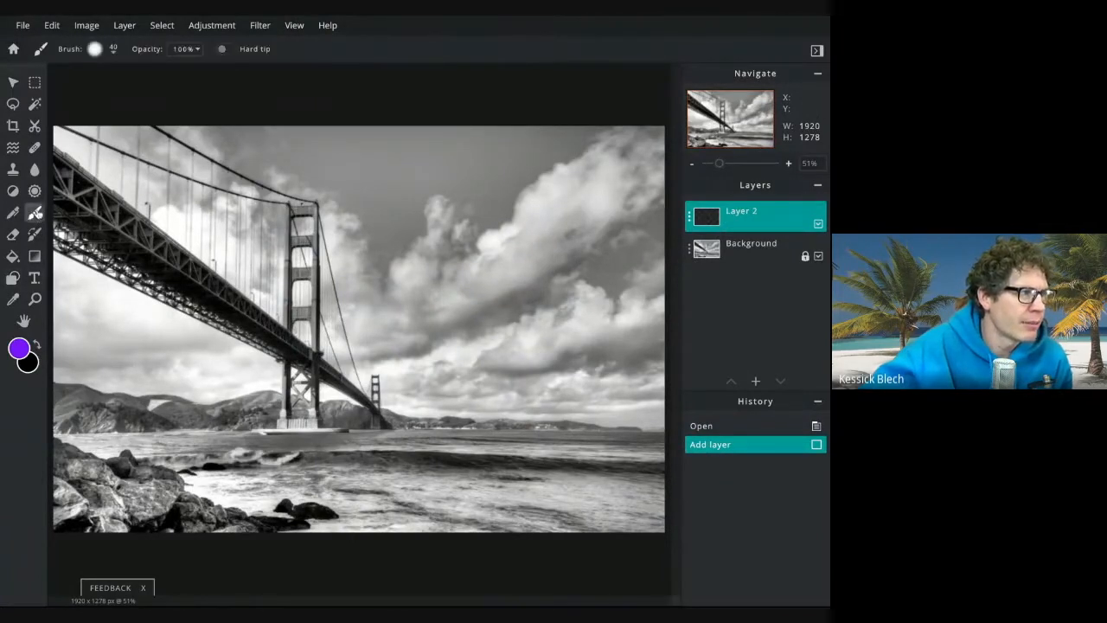
left_click(19, 348)
left_click(386, 411)
left_click(526, 412)
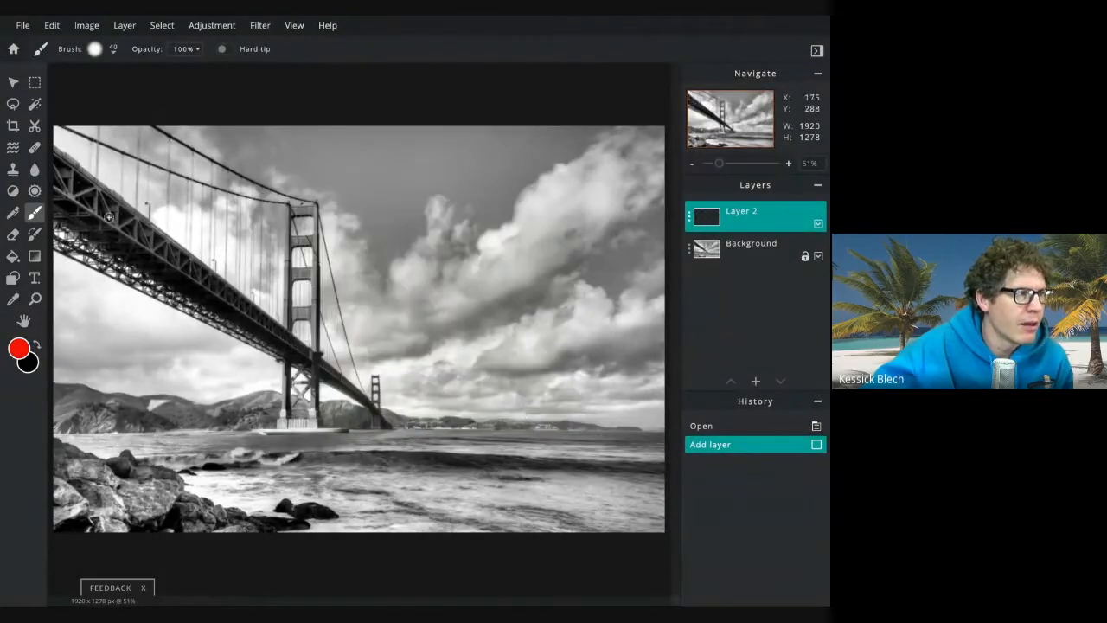
Paint red over the left end of the bridge deck
scroll(102, 192, "up", 5)
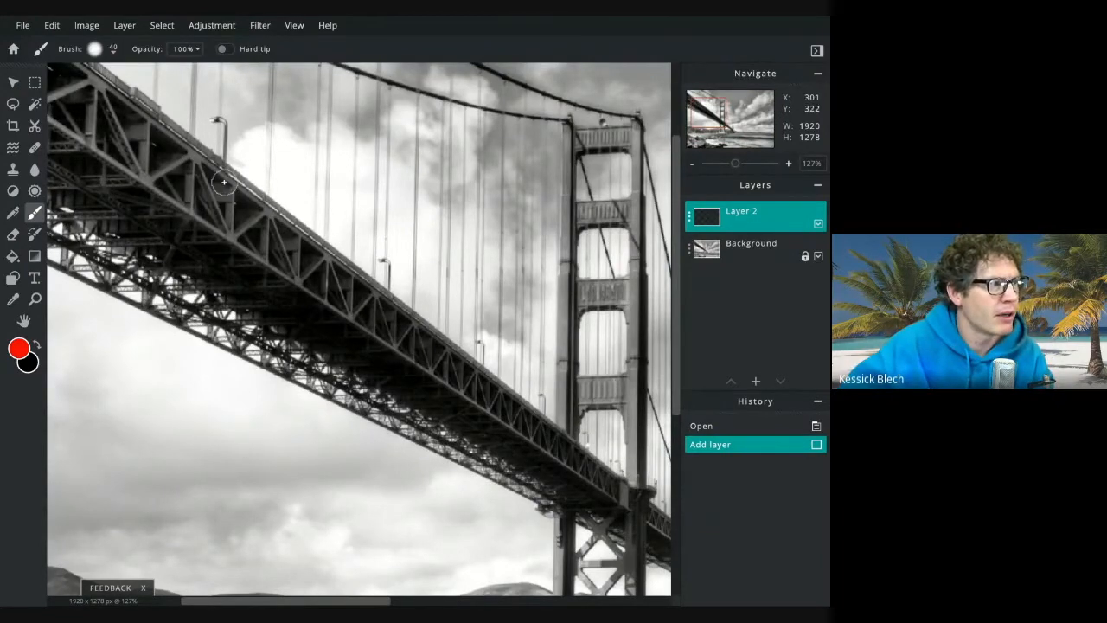
scroll(152, 165, "up", 3)
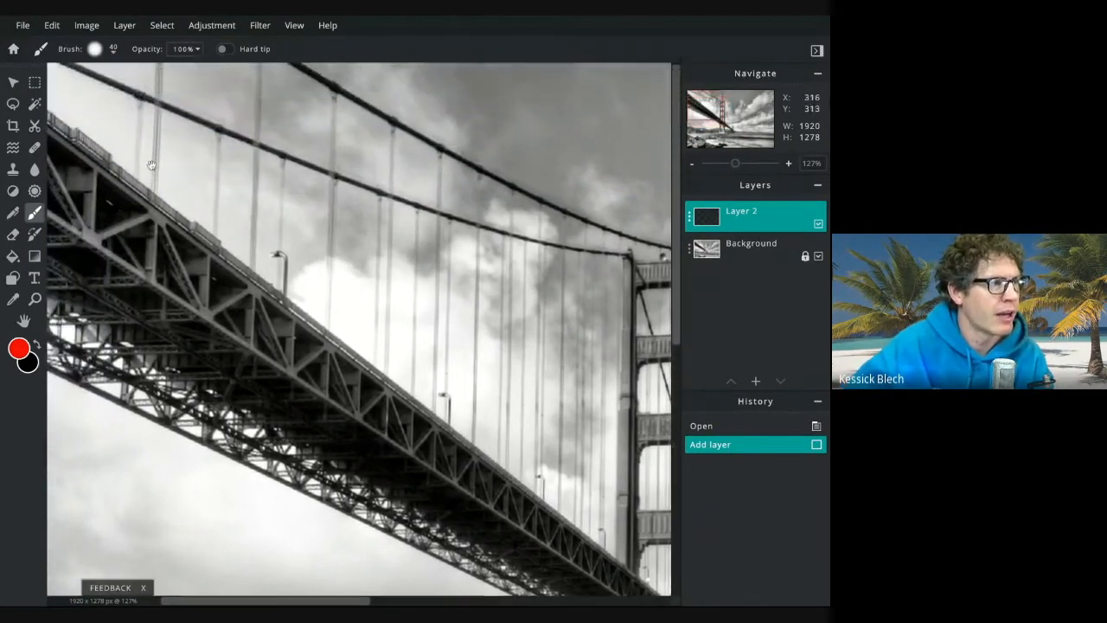
left_click_drag(151, 166, 64, 119)
left_click_drag(485, 406, 279, 280)
left_click_drag(362, 394, 559, 406)
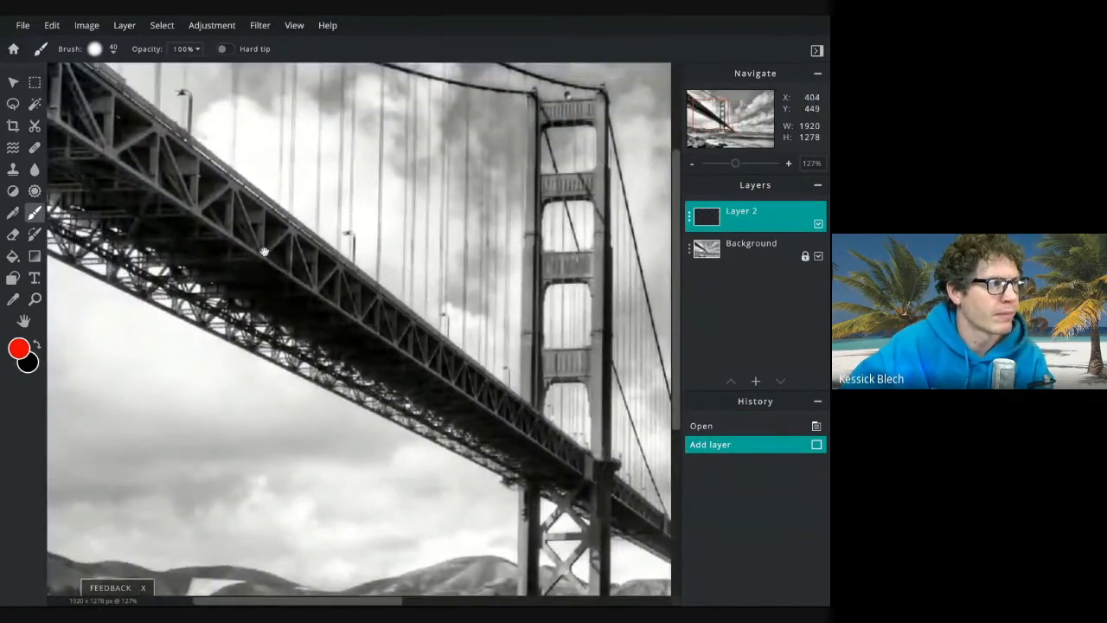
left_click_drag(263, 250, 440, 411)
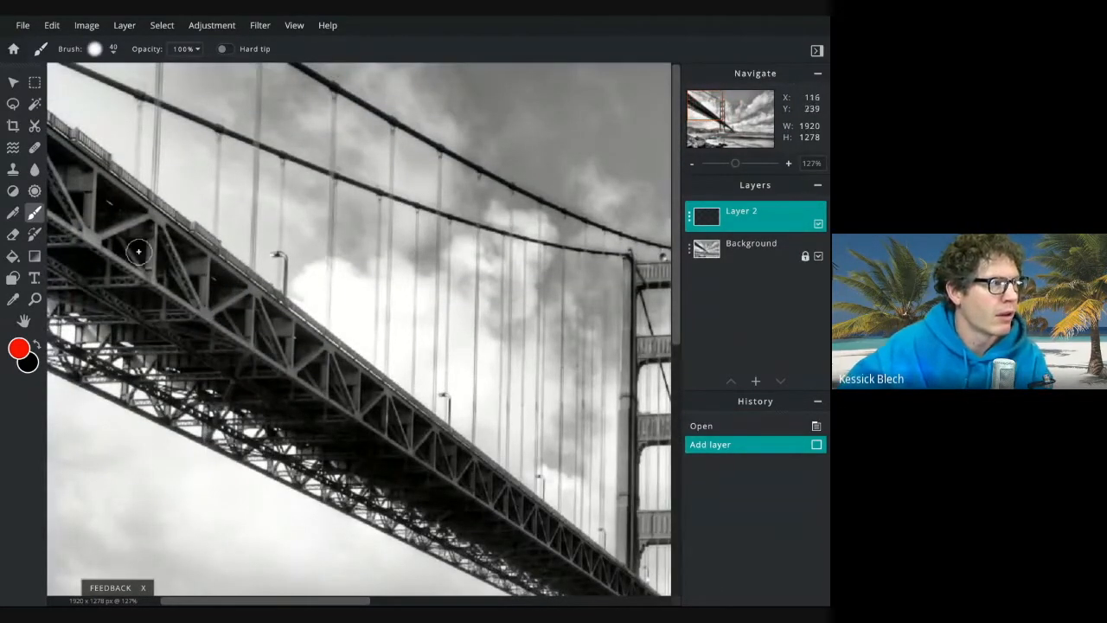
mouse_move(64, 157)
left_mouse_down()
mouse_move(120, 201)
mouse_move(57, 170)
mouse_move(71, 197)
mouse_move(115, 217)
mouse_move(90, 231)
mouse_move(54, 205)
mouse_move(59, 225)
mouse_move(134, 266)
mouse_move(53, 248)
mouse_move(134, 285)
mouse_move(125, 297)
mouse_move(83, 293)
mouse_move(53, 264)
mouse_move(52, 293)
mouse_move(119, 318)
mouse_move(139, 287)
mouse_move(120, 206)
mouse_move(77, 209)
mouse_move(111, 184)
mouse_move(126, 193)
mouse_move(138, 277)
mouse_move(131, 195)
left_mouse_up()
Dab more red along the top edge of the bridge deck
scroll(106, 173, "up", 5)
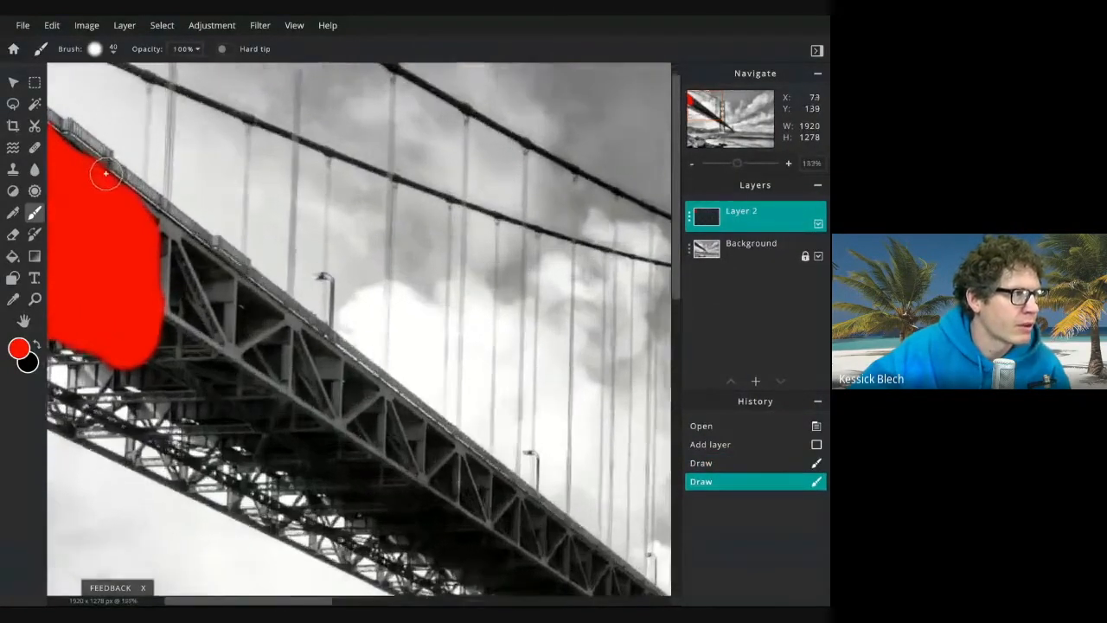
scroll(105, 173, "up", 1)
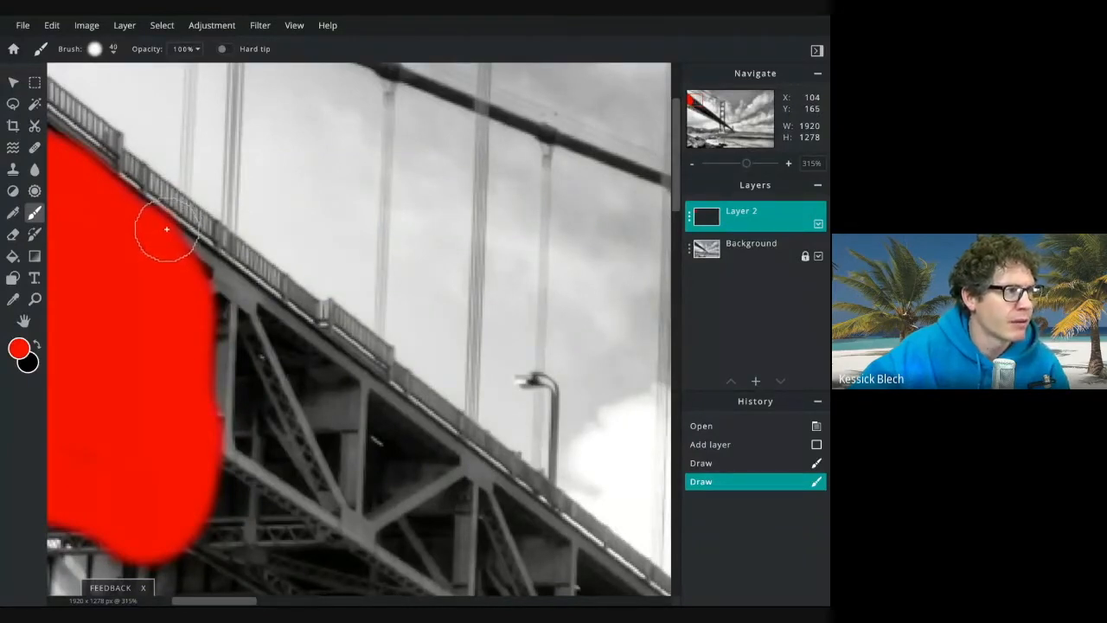
left_click_drag(178, 262, 178, 257)
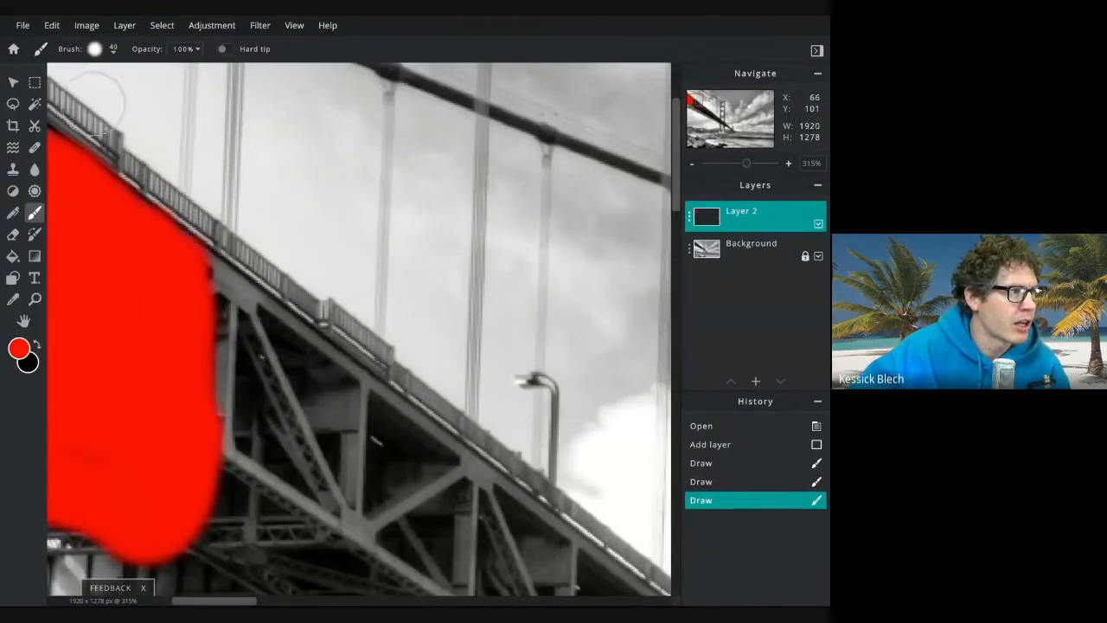
Reduce the brush size to 8 px
left_click(107, 49)
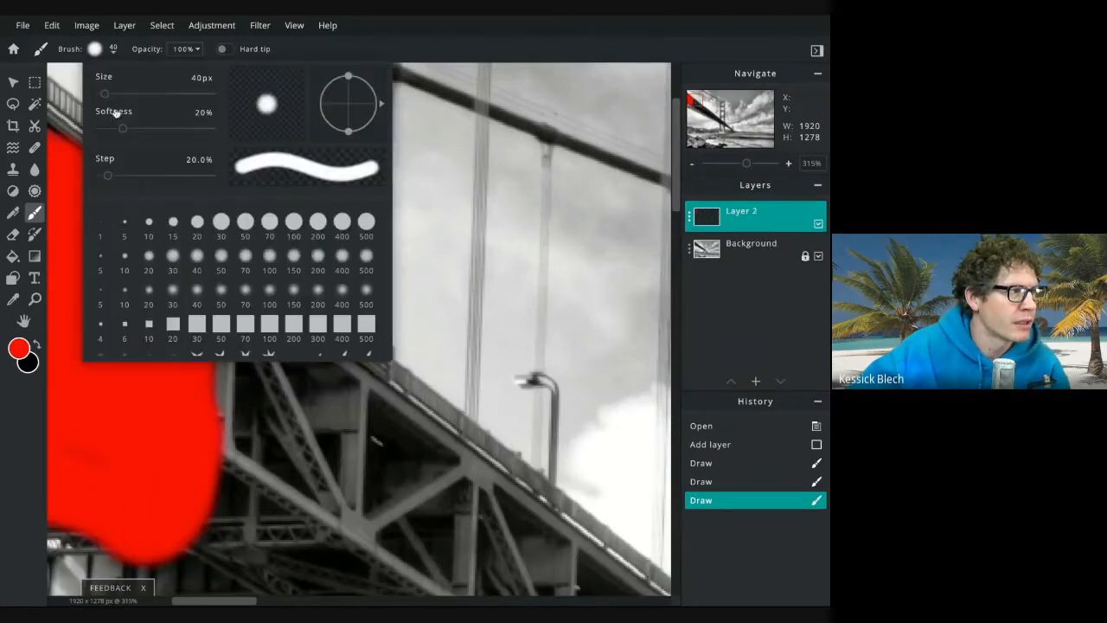
left_click_drag(106, 96, 103, 97)
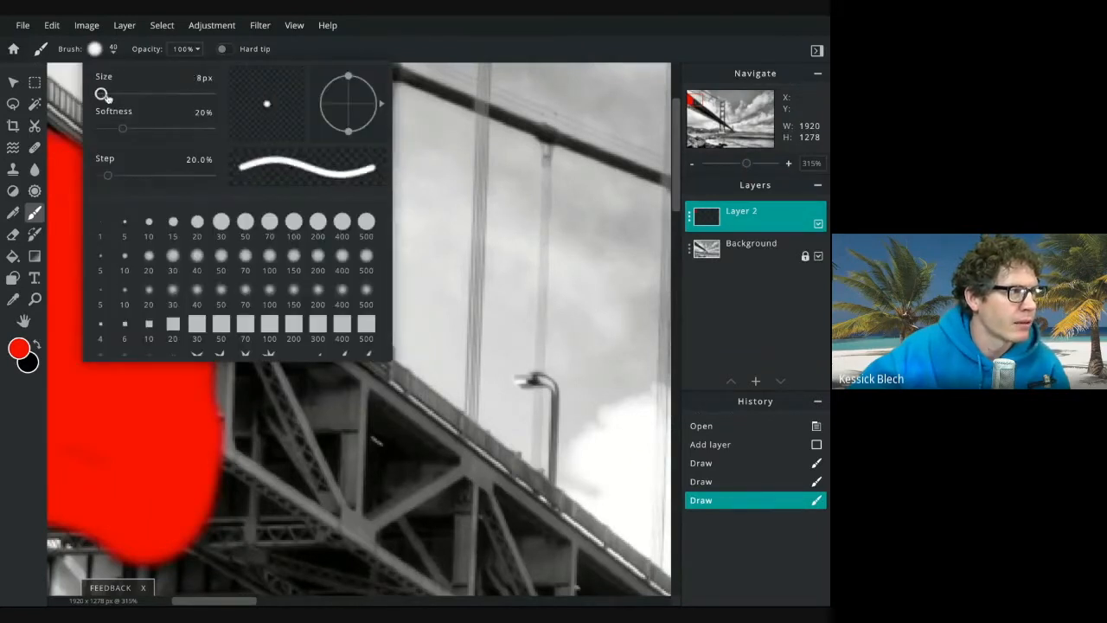
left_click(102, 53)
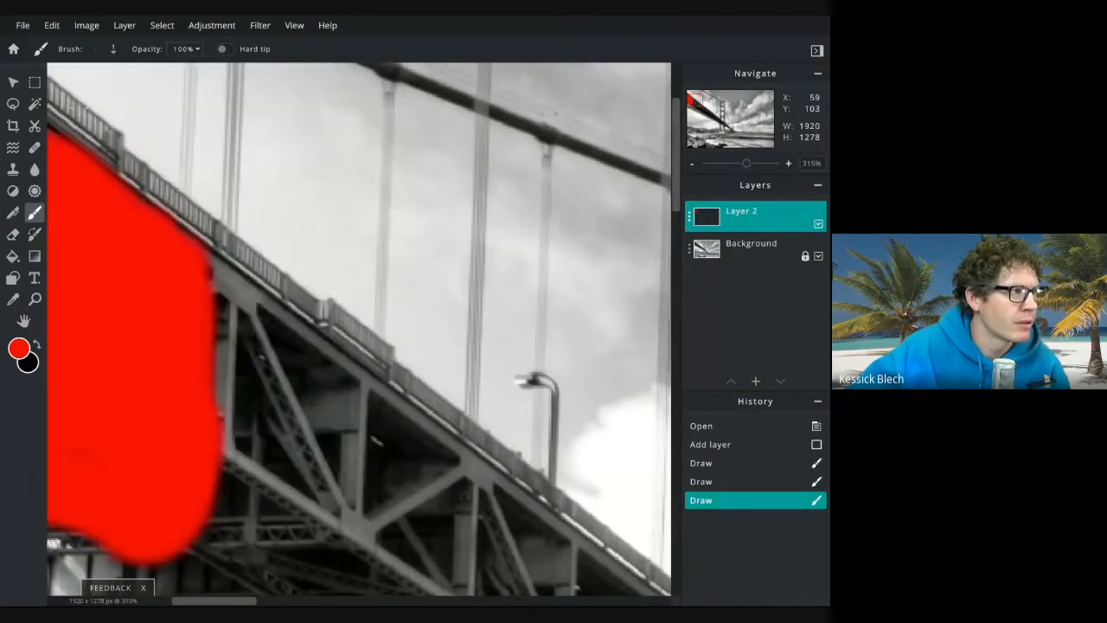
Try a thin red stroke along the bridge railing, then undo it
scroll(78, 138, "up", 8)
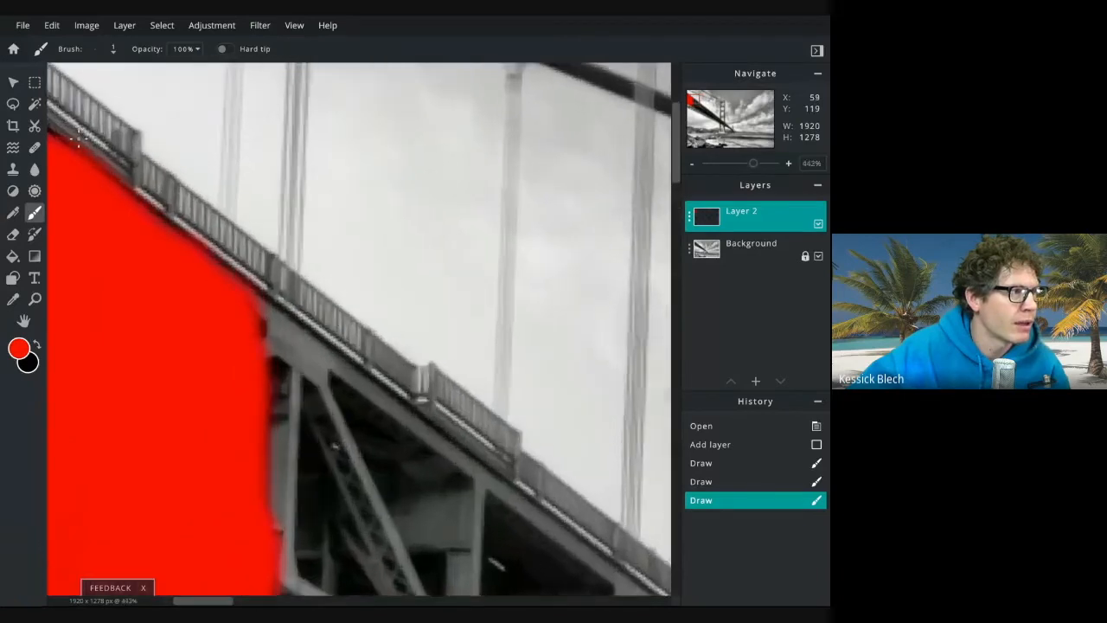
scroll(77, 138, "up", 2)
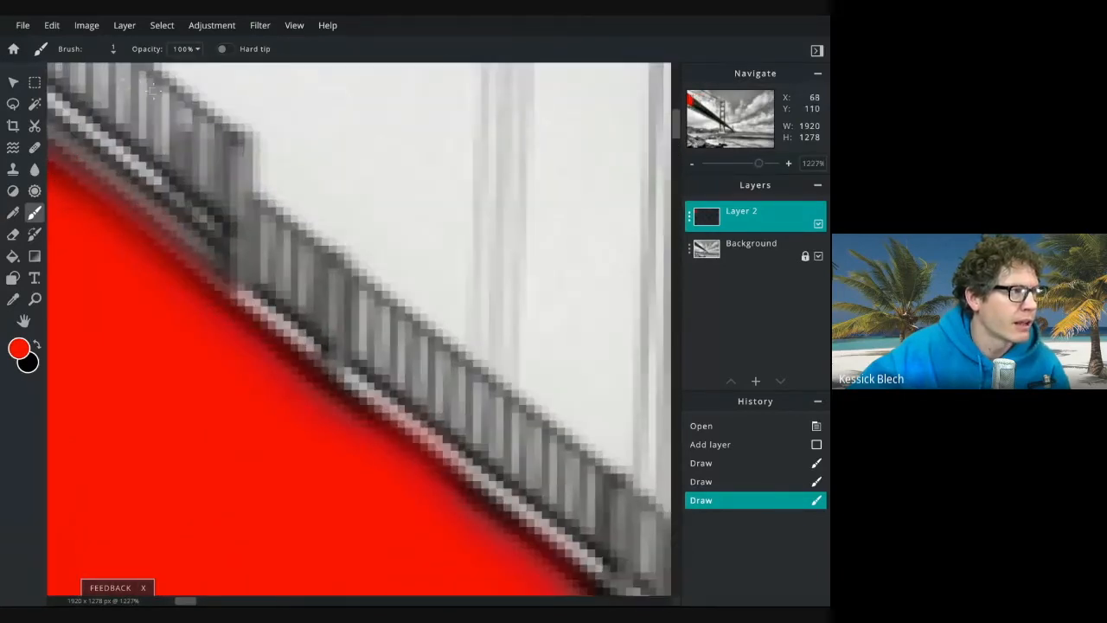
left_click_drag(154, 77, 150, 161)
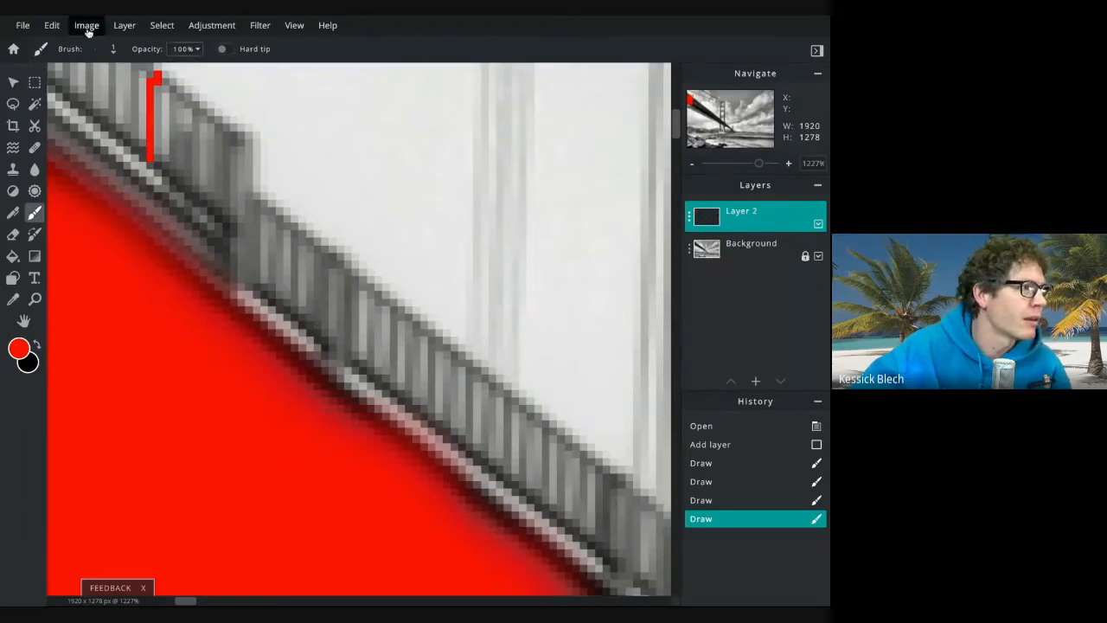
left_click(52, 25)
left_click(60, 40)
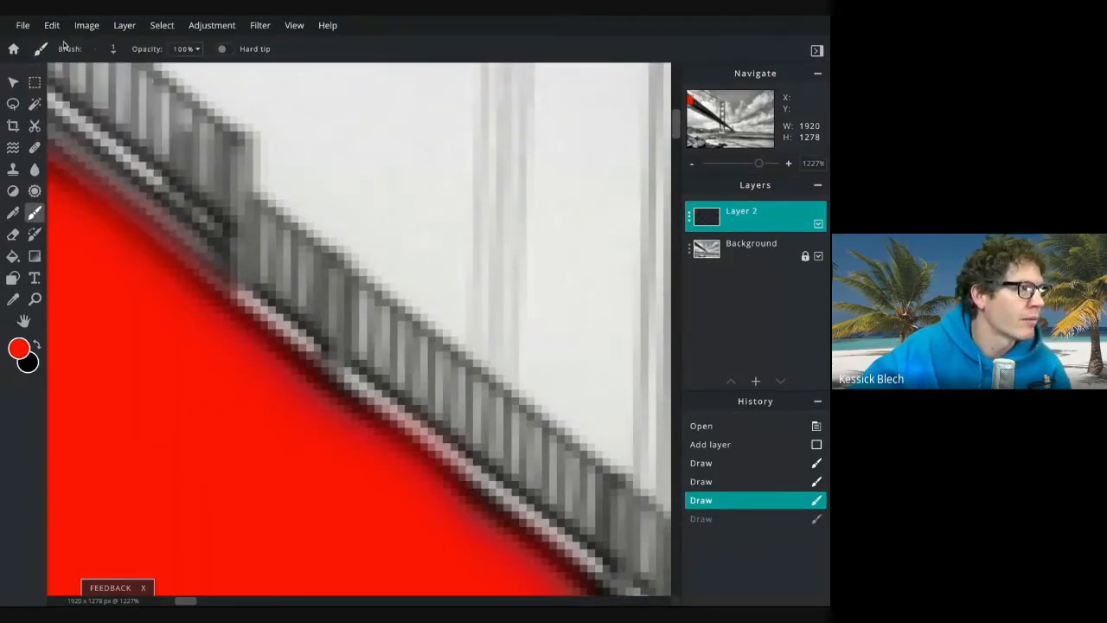
Set the brush size to 153 px
left_click(114, 49)
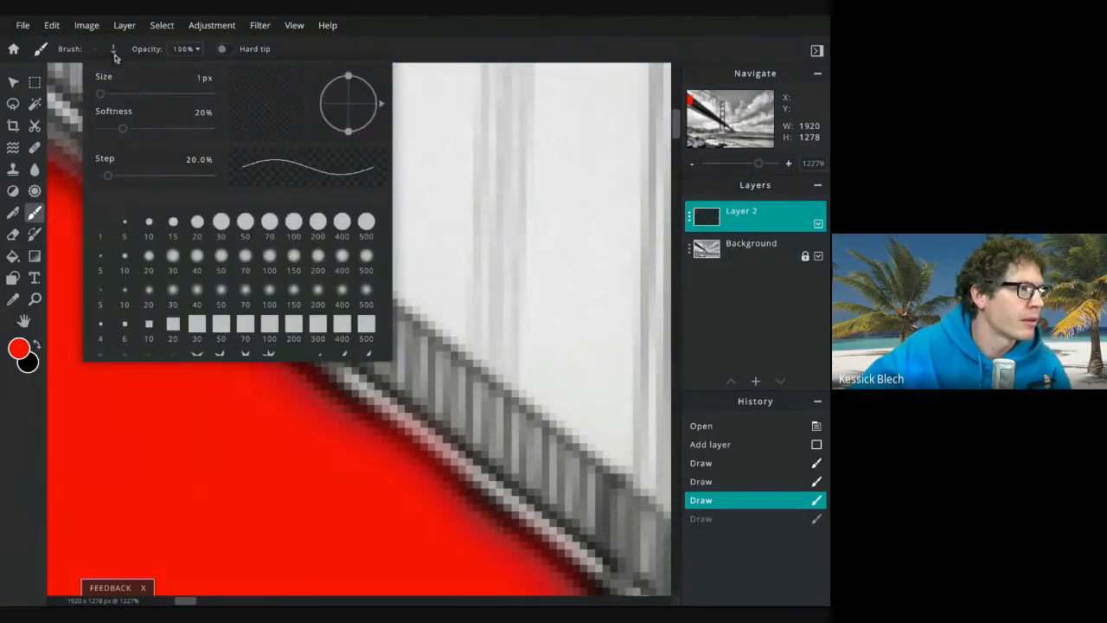
left_click_drag(113, 96, 117, 93)
left_click(319, 52)
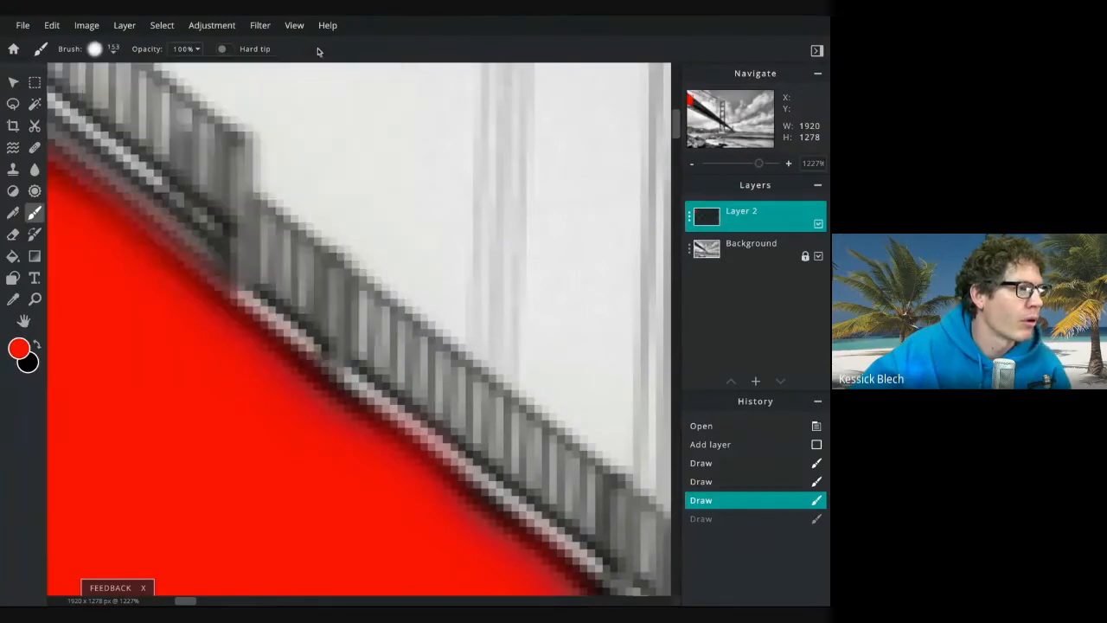
Paint more red along the bridge deck with the larger brush
scroll(268, 258, "down", 5)
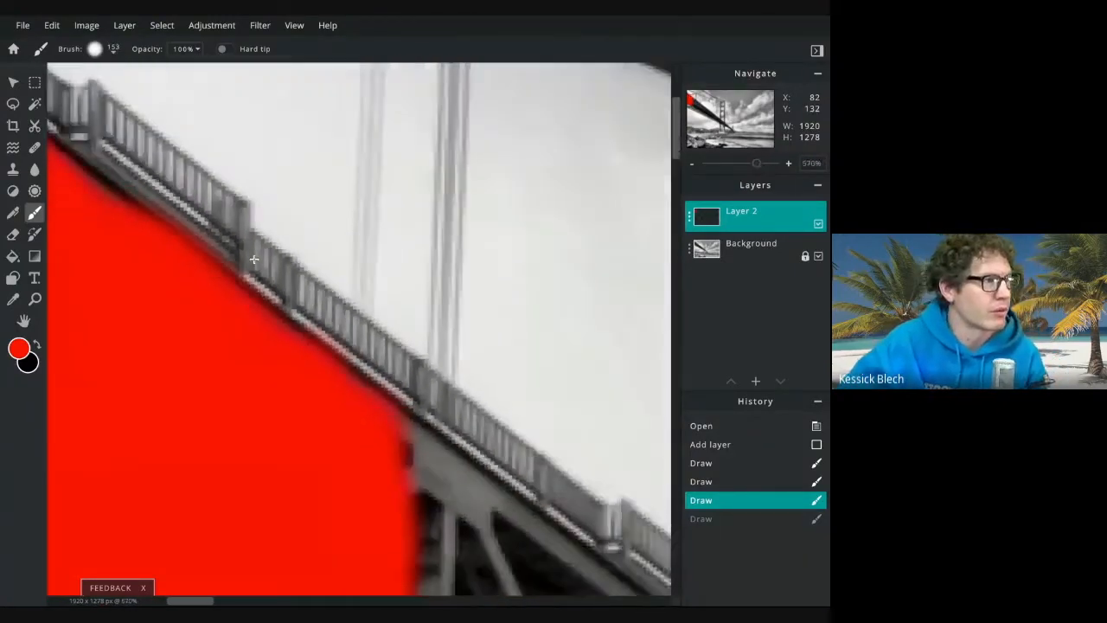
scroll(254, 259, "down", 3)
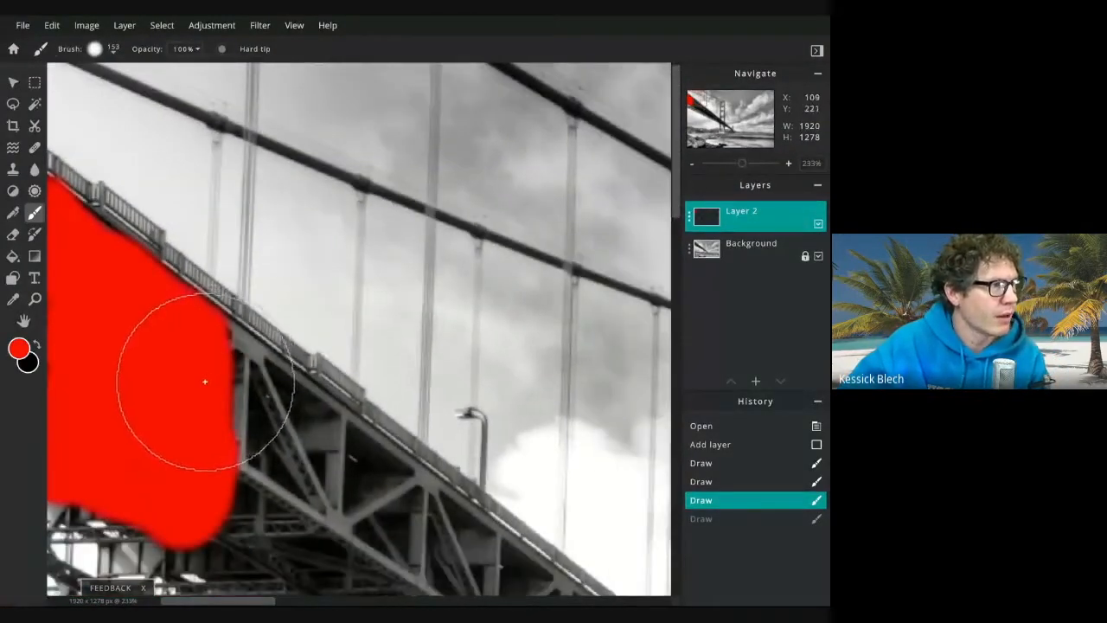
mouse_move(206, 387)
left_mouse_down()
mouse_move(333, 491)
mouse_move(253, 495)
mouse_move(154, 450)
left_mouse_up()
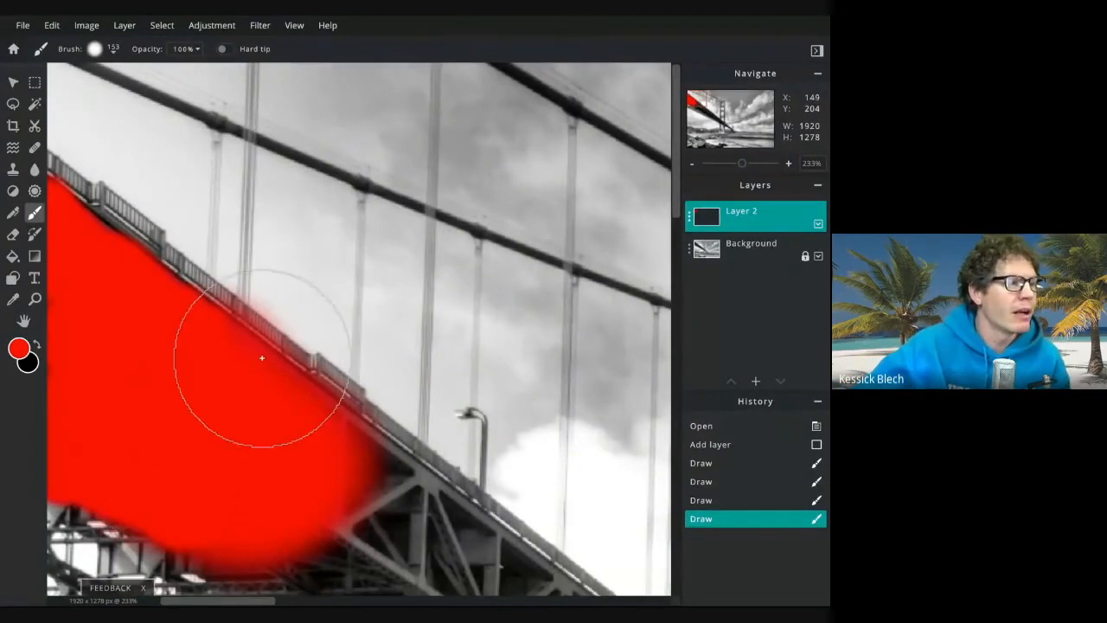
Switch to a dark blue colour and paint a broad stroke across the water in the lower right
scroll(262, 358, "down", 2)
scroll(262, 358, "down", 4)
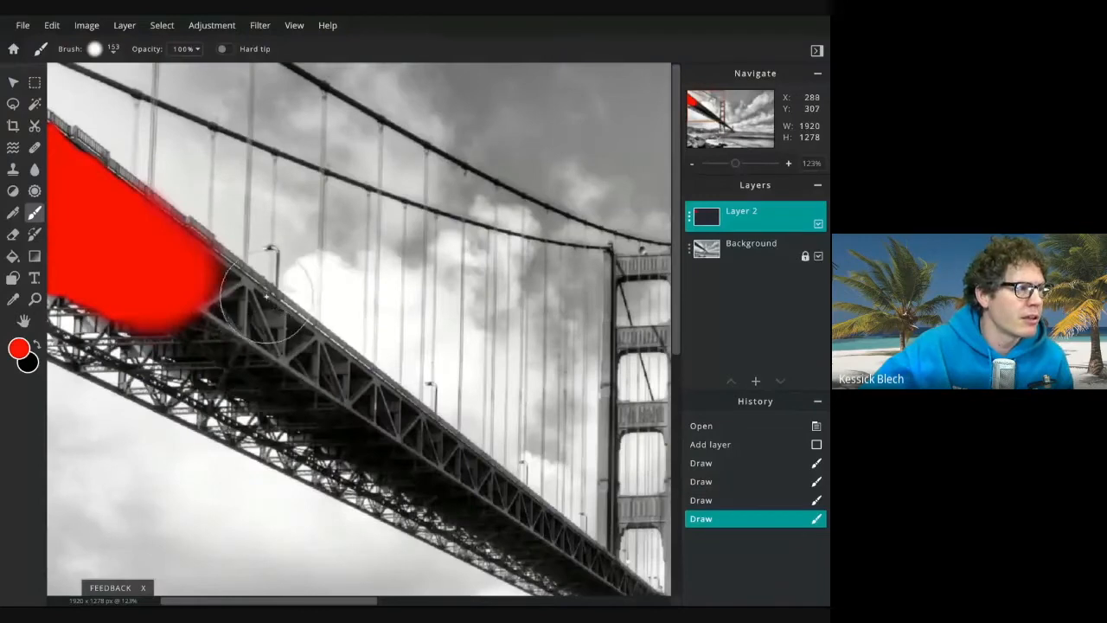
scroll(262, 297, "down", 2)
scroll(262, 298, "down", 2)
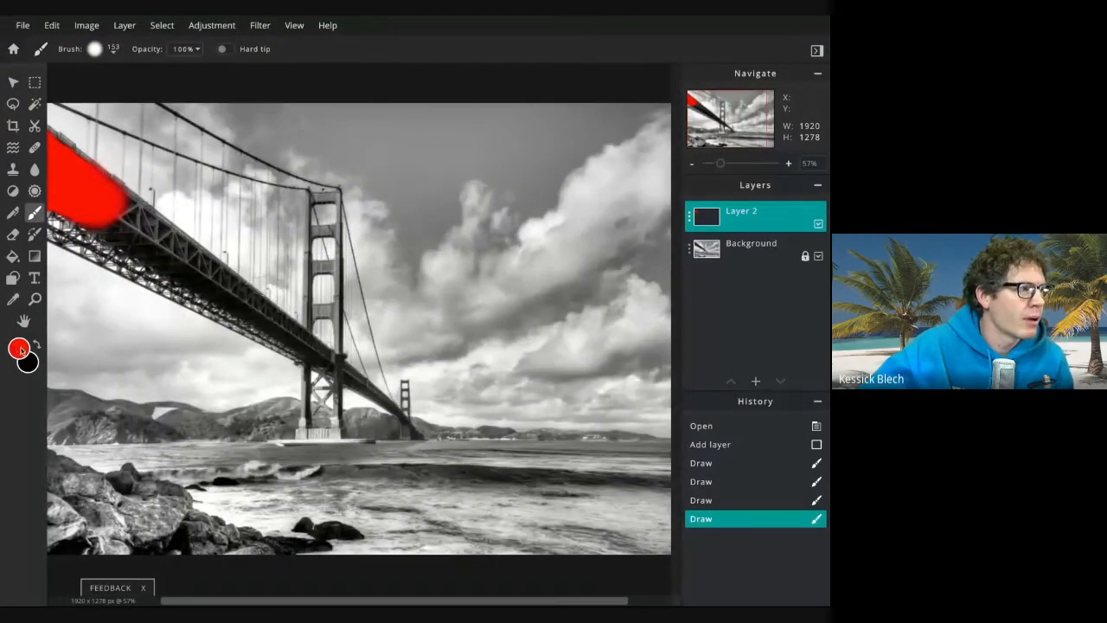
left_click(18, 348)
left_click(447, 282)
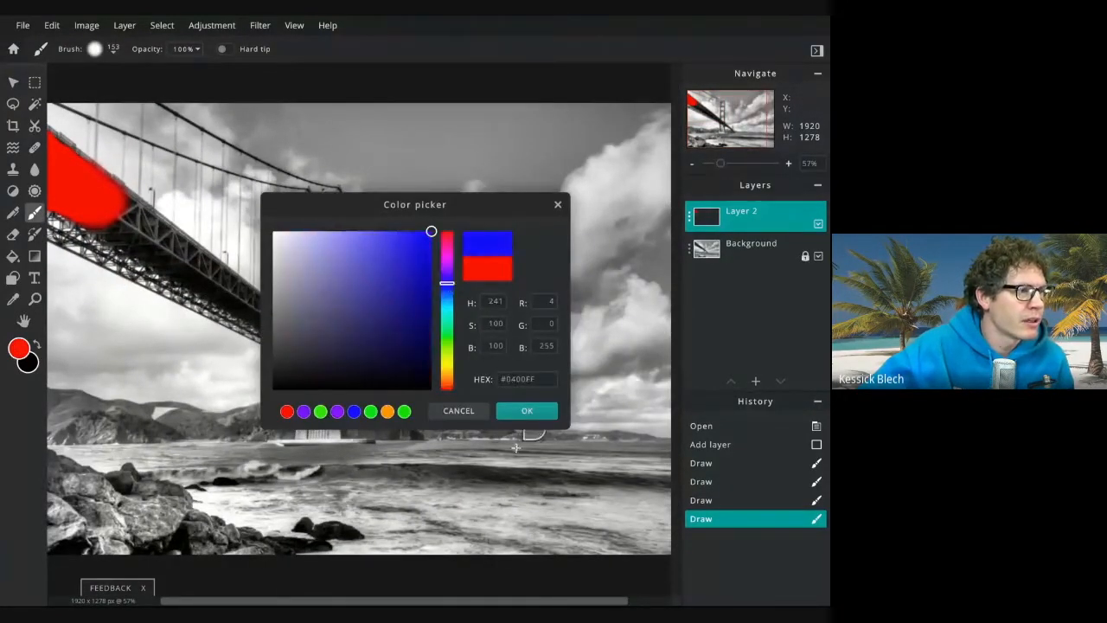
left_click(527, 411)
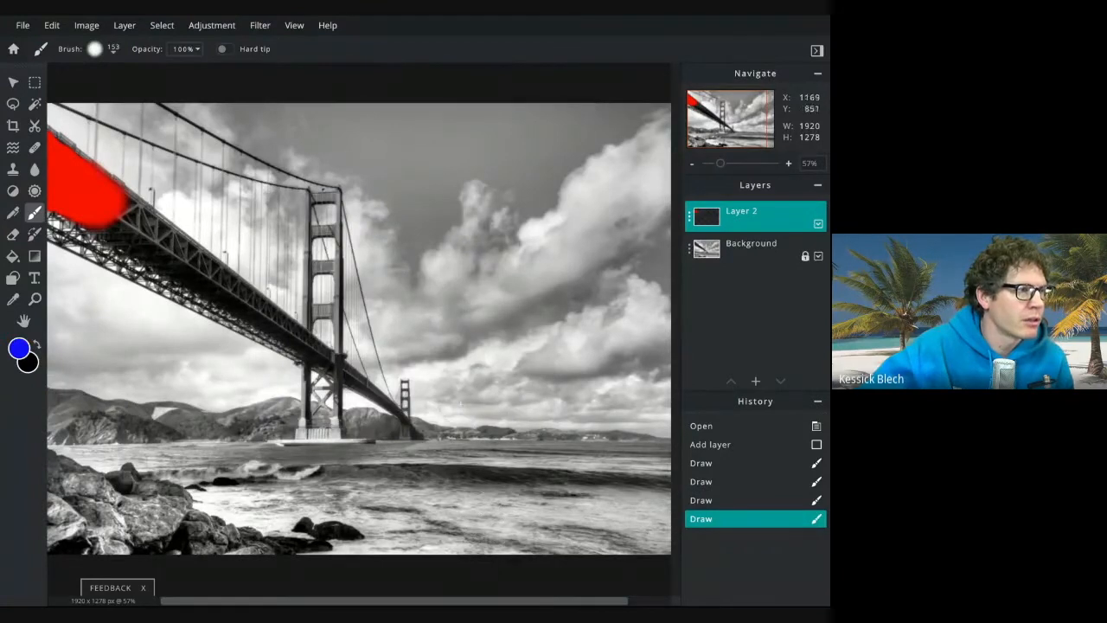
left_click(22, 351)
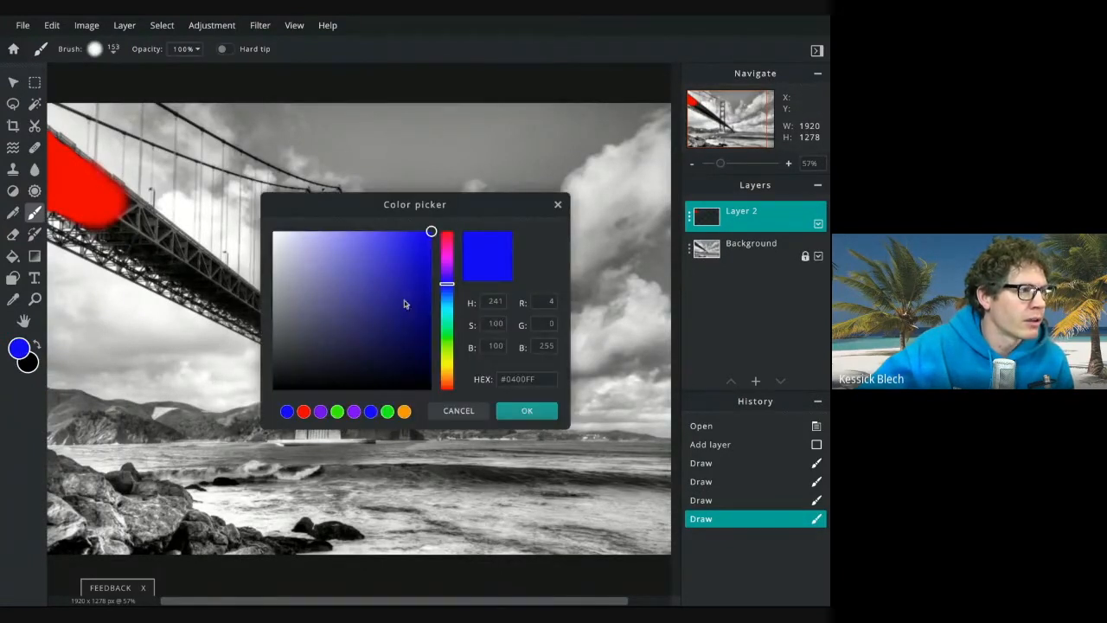
left_click(423, 297)
left_click(526, 411)
mouse_move(502, 498)
left_mouse_down()
mouse_move(420, 484)
mouse_move(583, 467)
mouse_move(614, 477)
mouse_move(483, 483)
mouse_move(602, 492)
mouse_move(617, 505)
mouse_move(506, 494)
left_mouse_up()
Set the foreground colour to a lighter blue, #1E66CA
left_click(19, 348)
mouse_move(384, 251)
left_mouse_down()
mouse_move(366, 239)
mouse_move(379, 238)
left_mouse_up()
left_click_drag(447, 292, 454, 288)
left_click(408, 266)
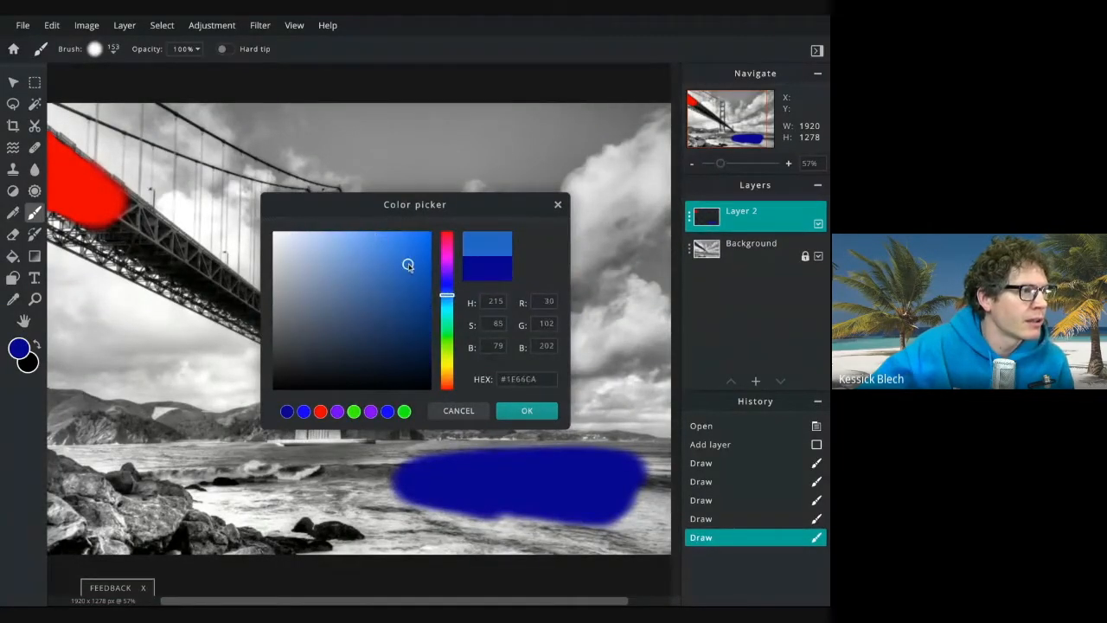
left_click(530, 412)
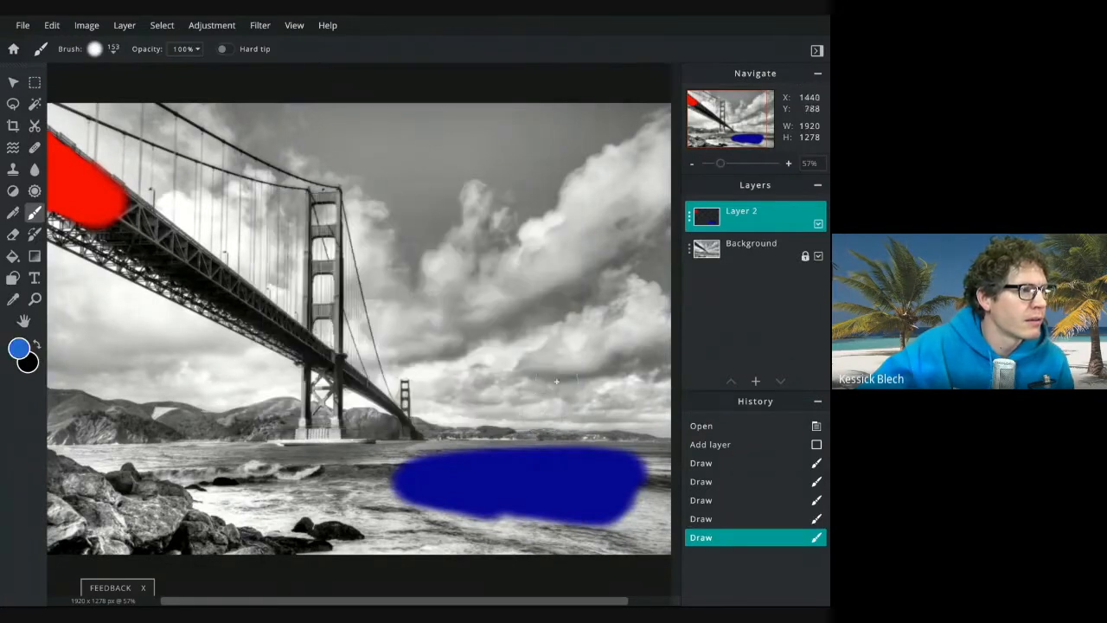
Try painting the sky blue across the top of the image, then undo the stroke
mouse_move(424, 144)
left_mouse_down()
mouse_move(467, 122)
mouse_move(550, 116)
mouse_move(334, 112)
mouse_move(391, 131)
mouse_move(422, 187)
mouse_move(454, 155)
mouse_move(531, 154)
mouse_move(624, 97)
mouse_move(325, 102)
left_mouse_up()
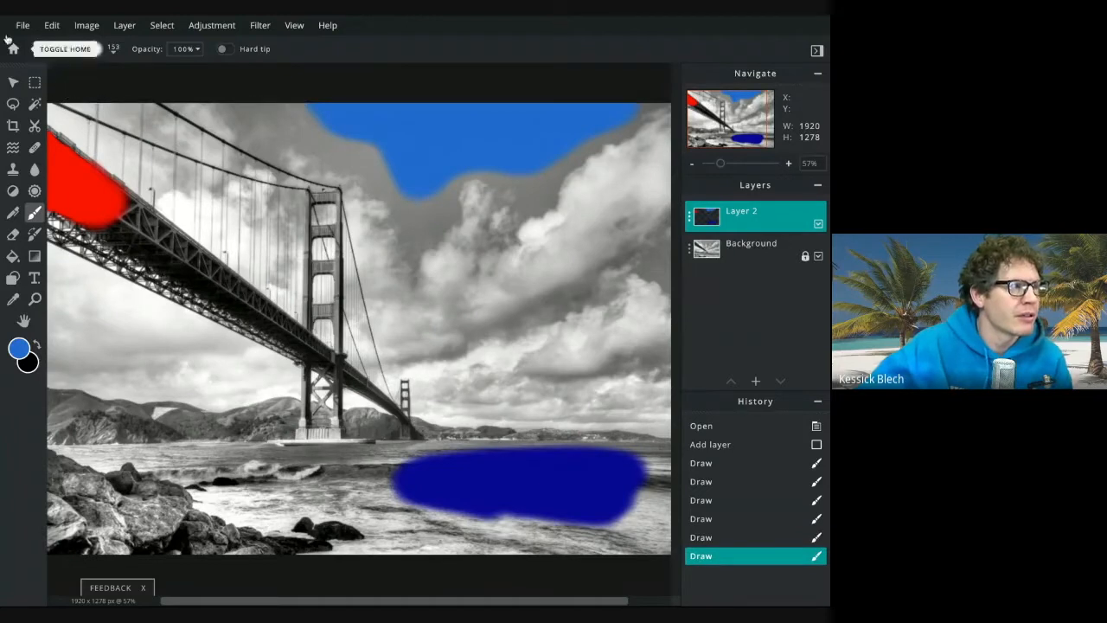
left_click(44, 30)
left_click(52, 40)
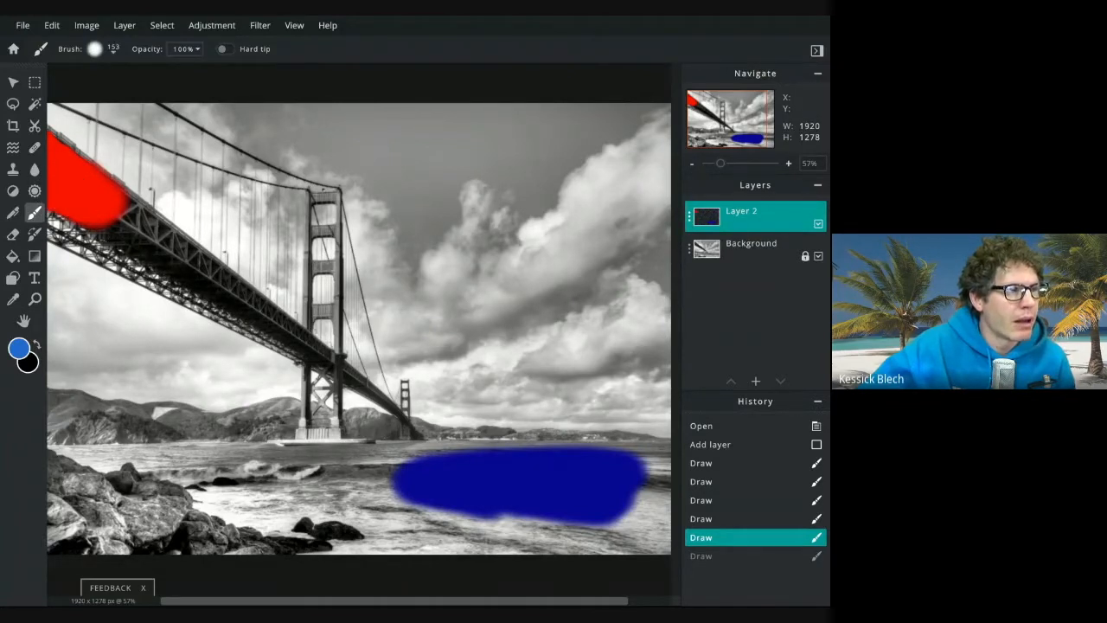
Open Layer 2's settings and cycle through its blend modes from Multiply to Soft-light to compare them
left_click(690, 217)
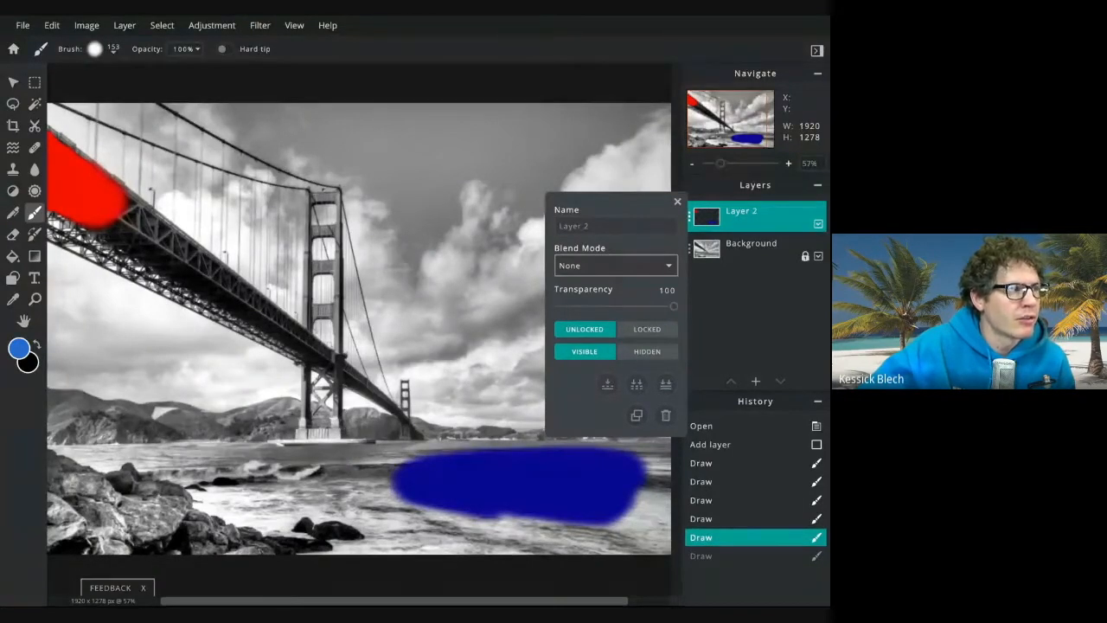
left_click(603, 284)
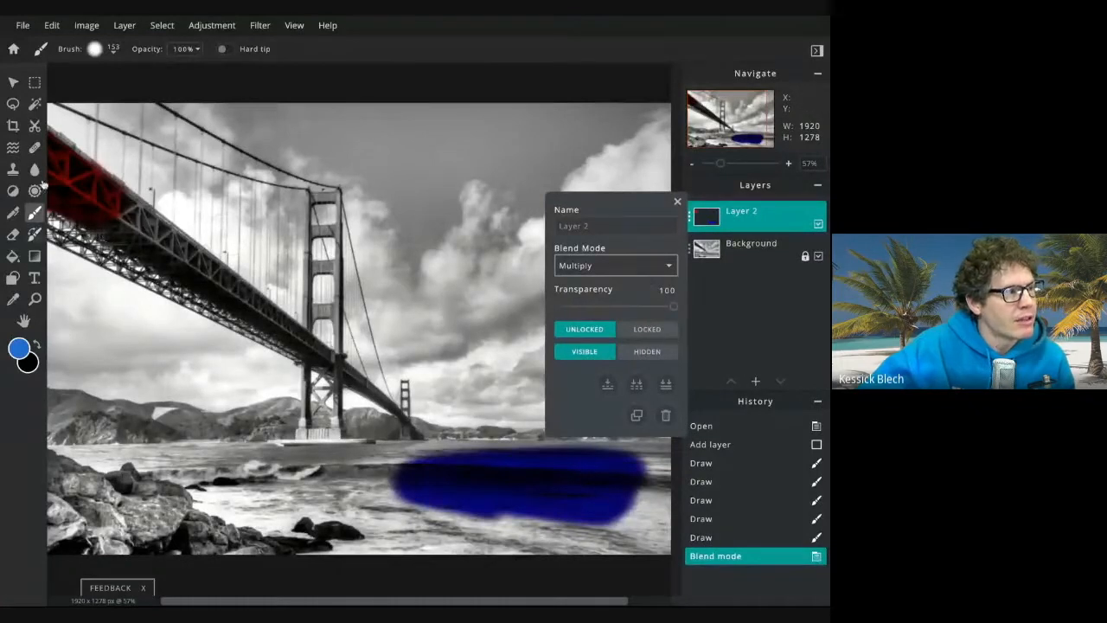
left_click_drag(81, 176, 118, 216)
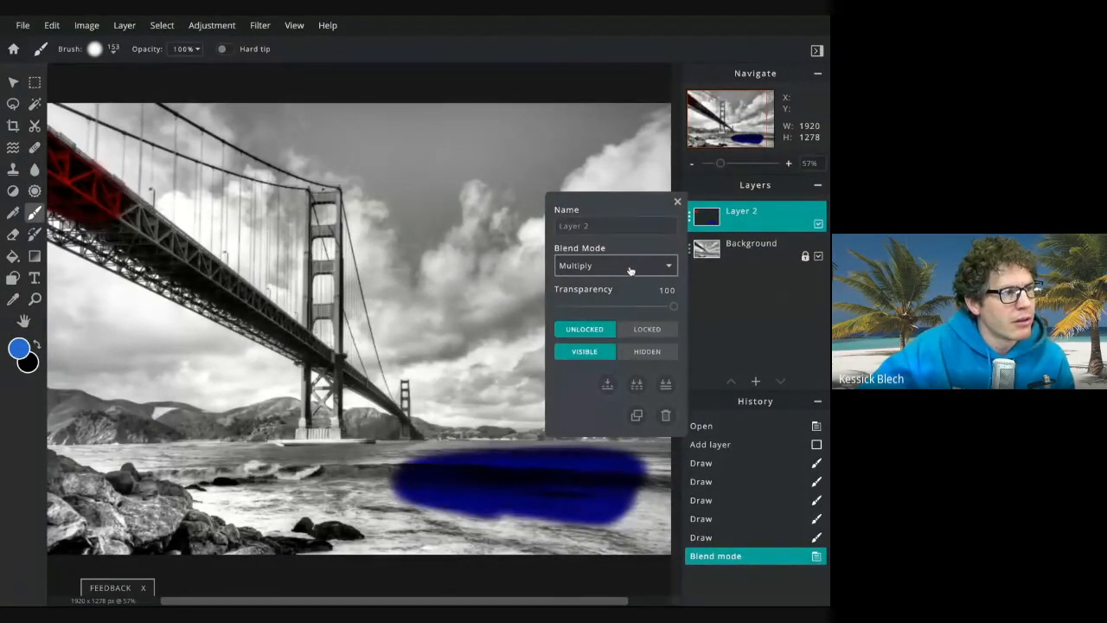
left_click(629, 281)
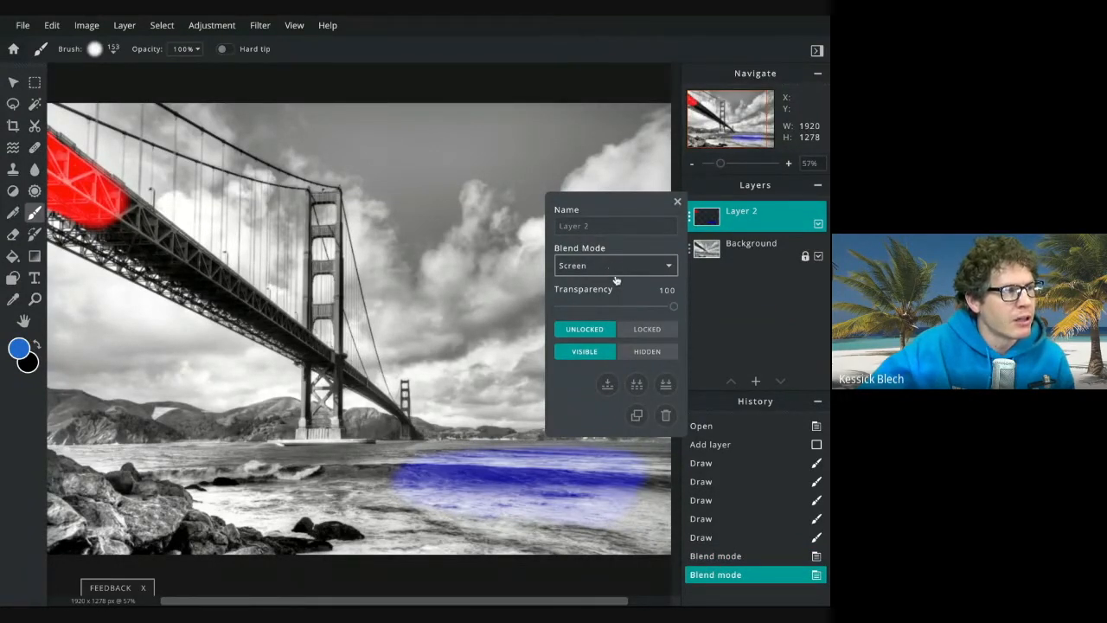
key("Down")
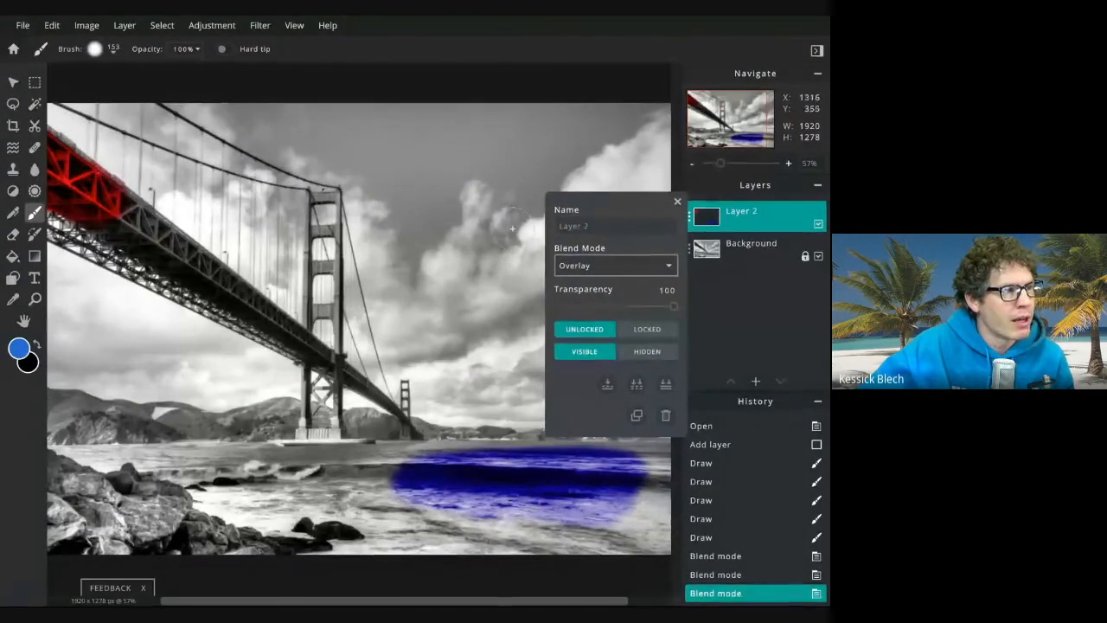
key("d")
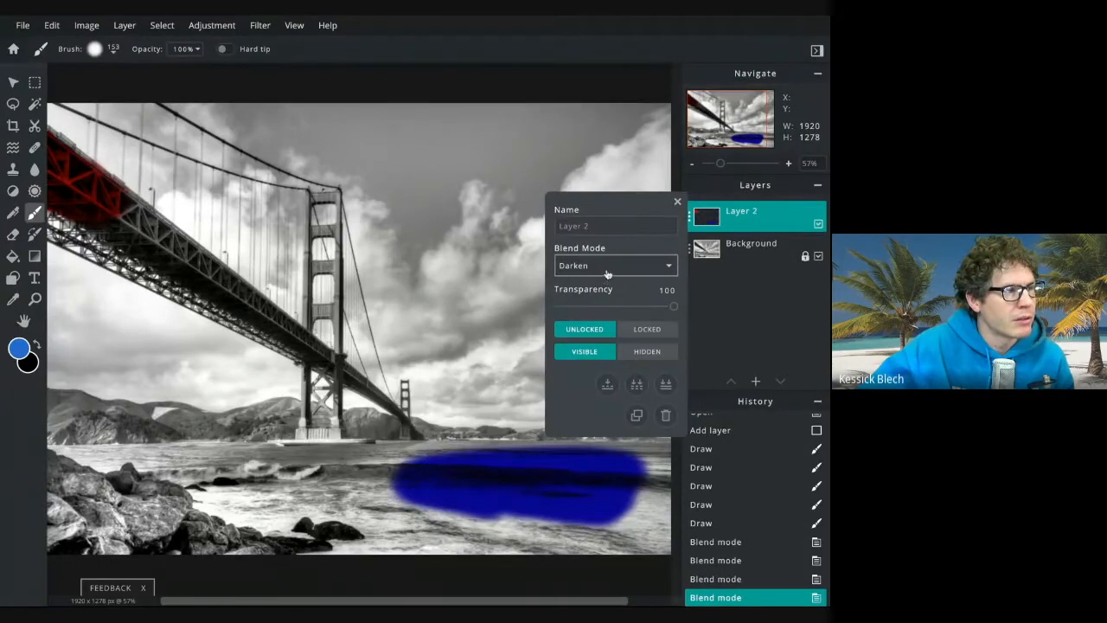
key("l")
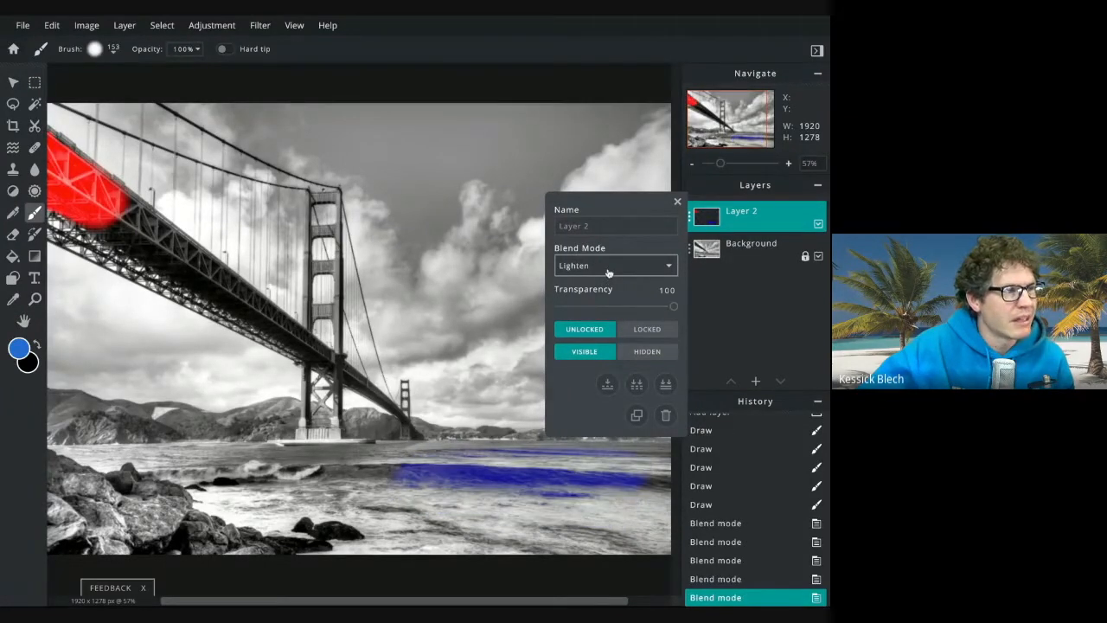
key("c")
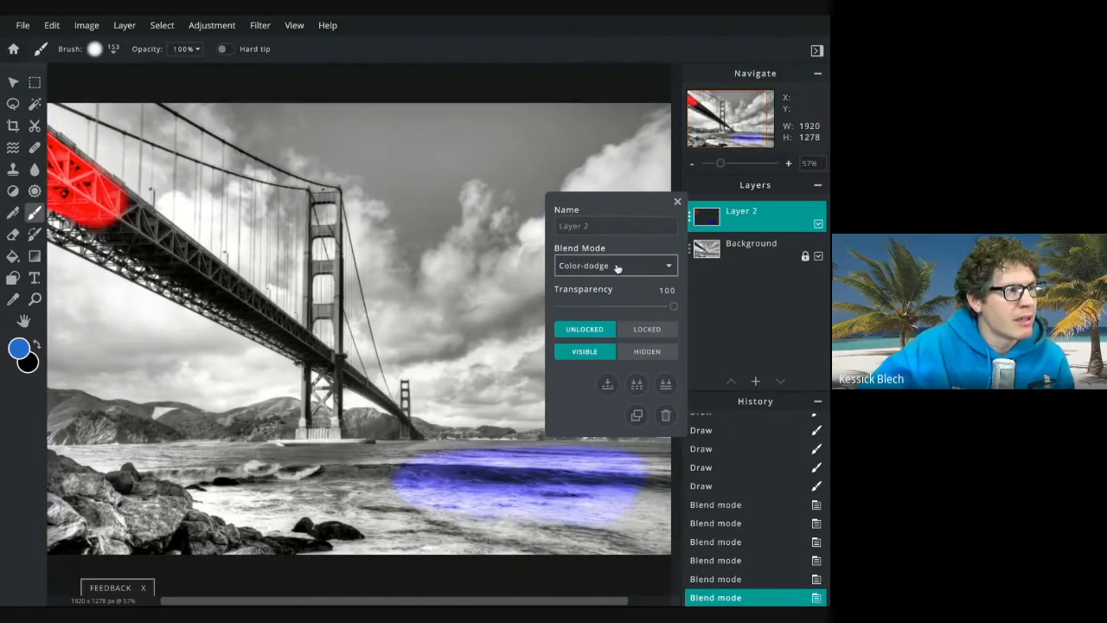
key("c")
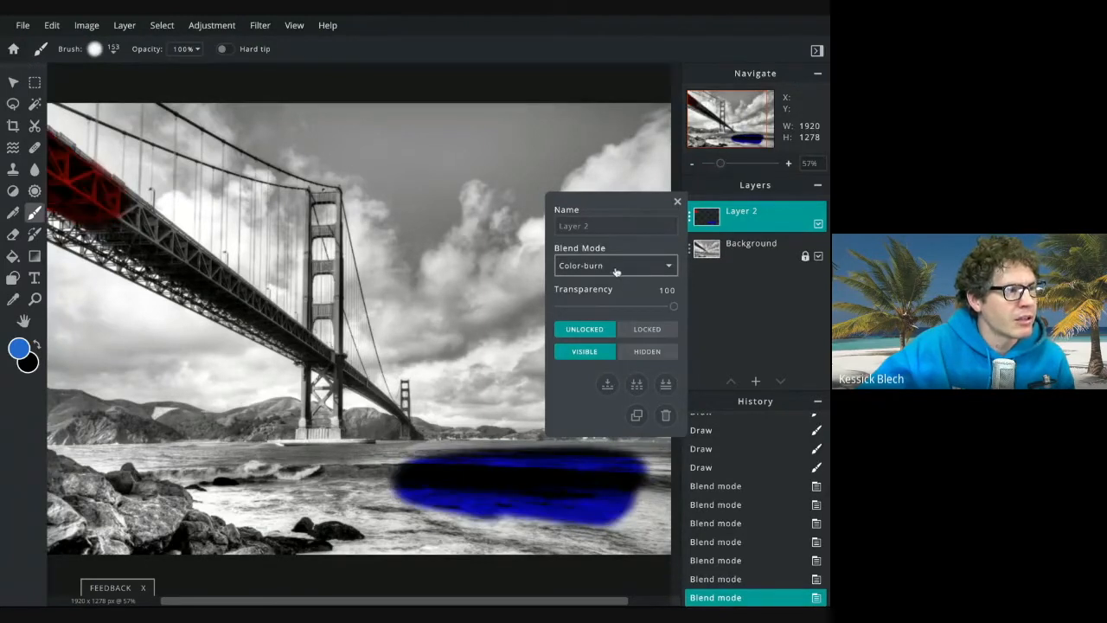
key("h")
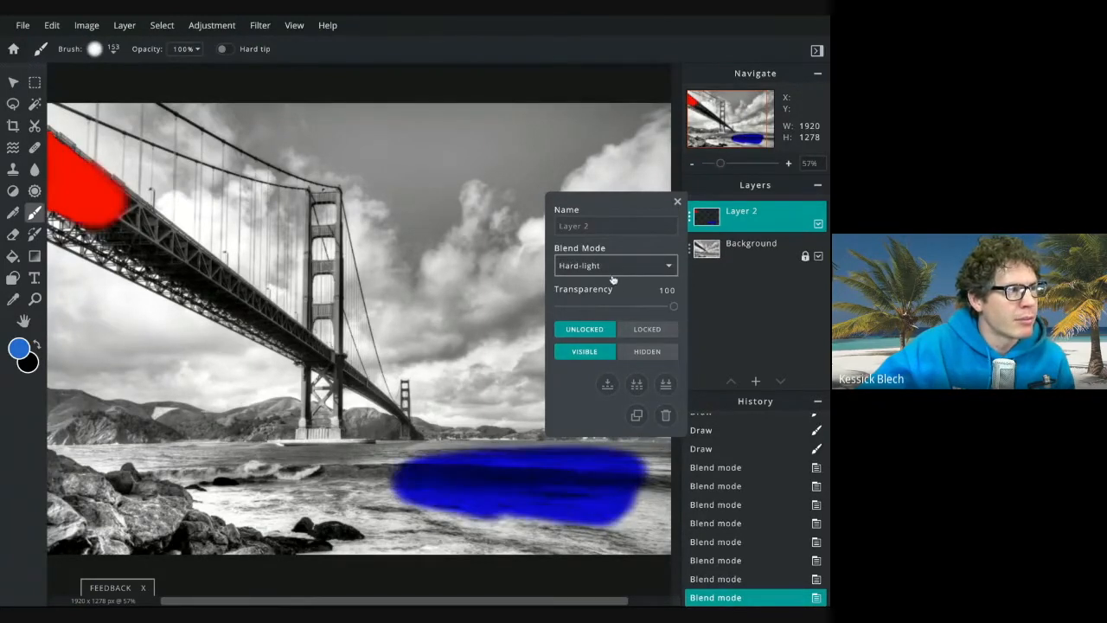
key("s")
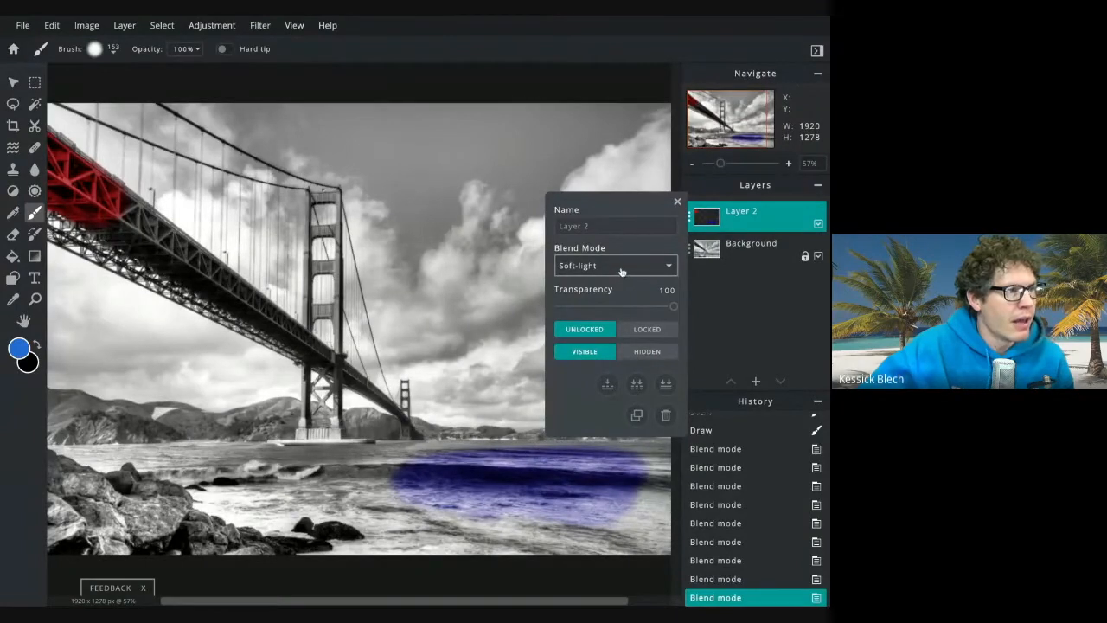
Set Layer 2's blend mode to Overlay and close the layer settings
left_click(597, 190)
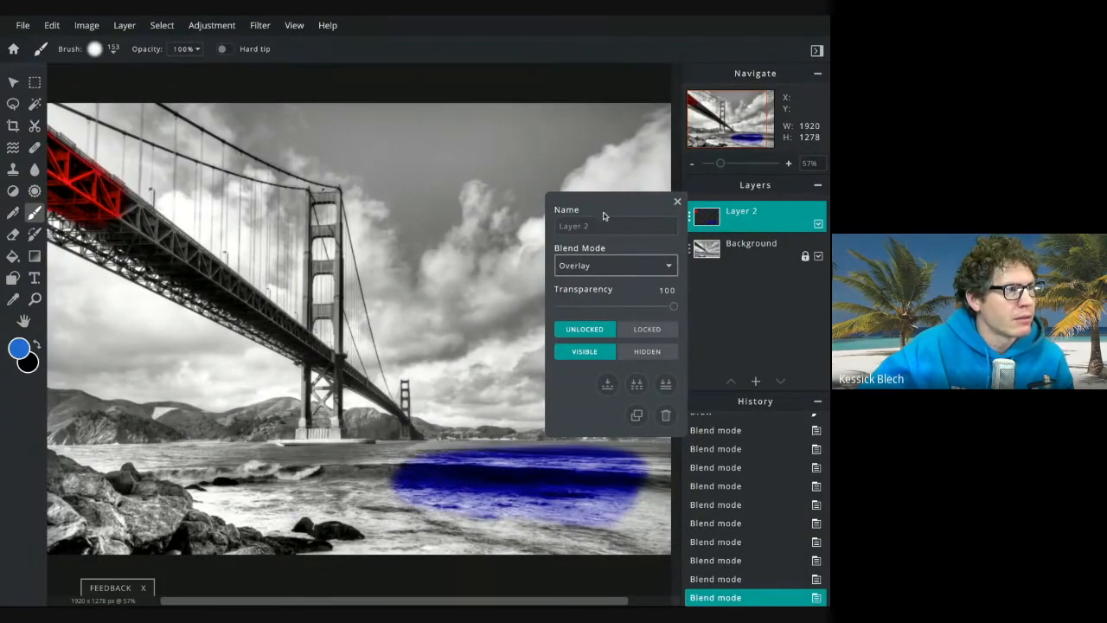
left_click(604, 272)
left_click(591, 256)
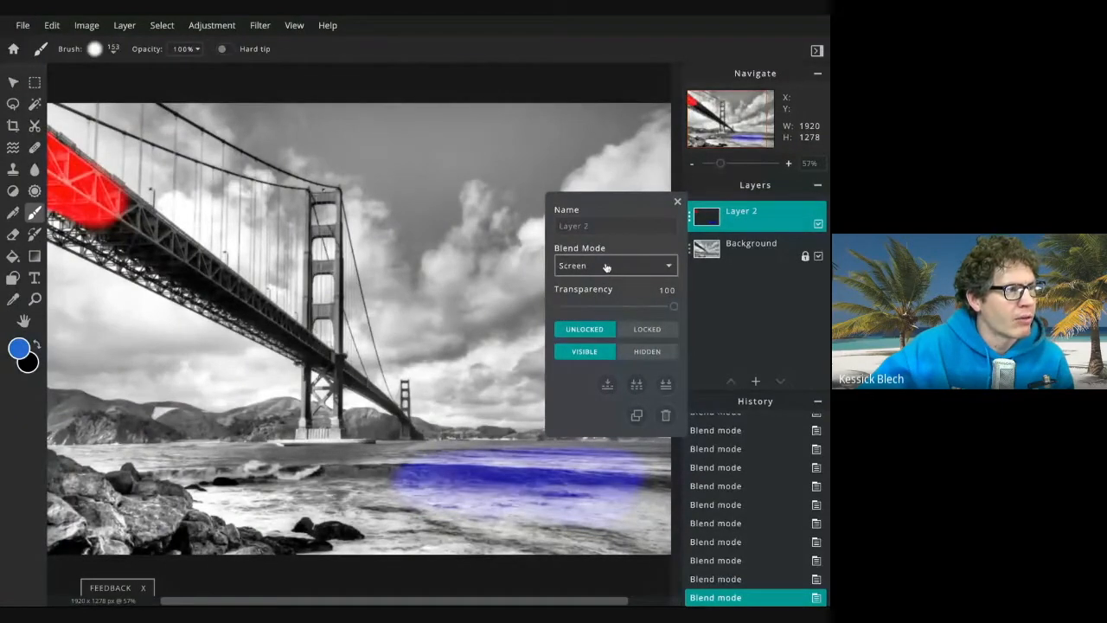
left_click(607, 268)
left_click(604, 279)
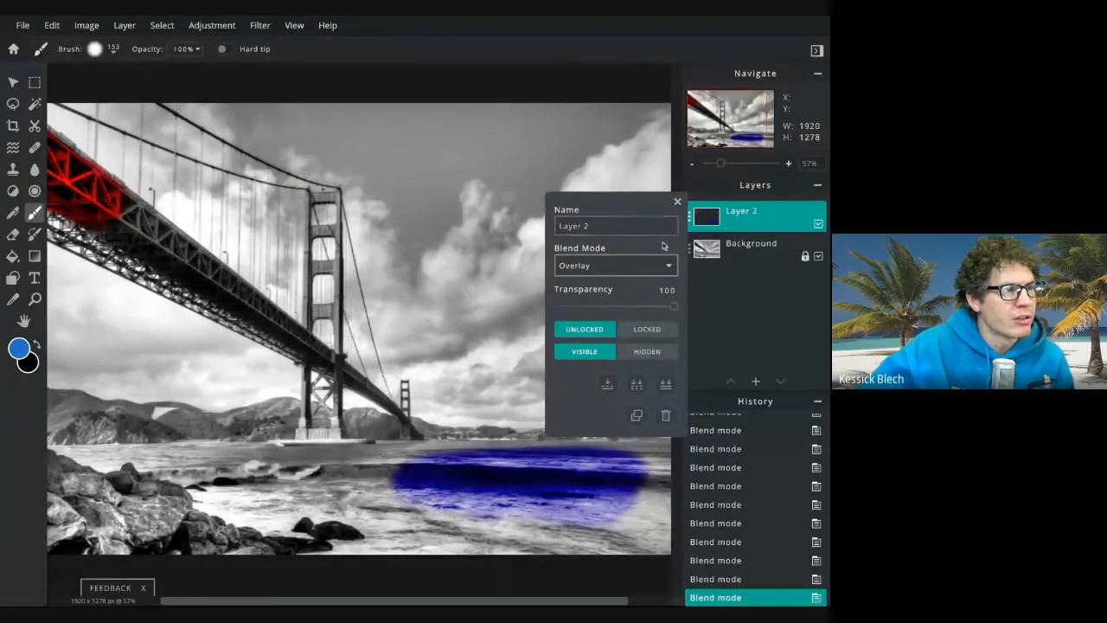
left_click(677, 203)
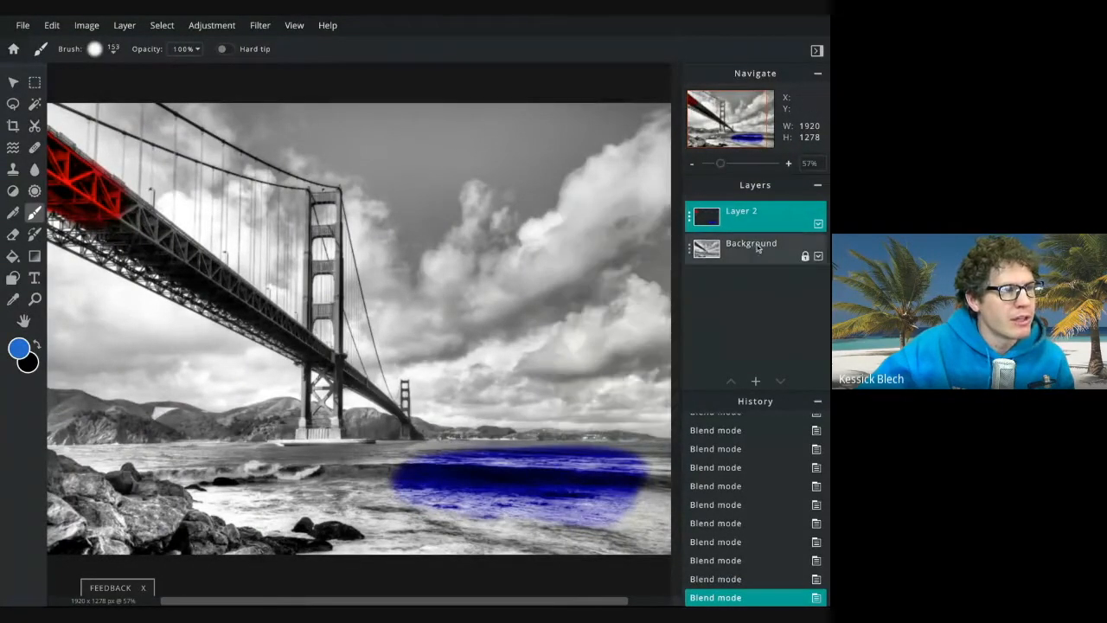
Add a new layer and set its blend mode to Soft-light
left_click(755, 382)
left_click(317, 304)
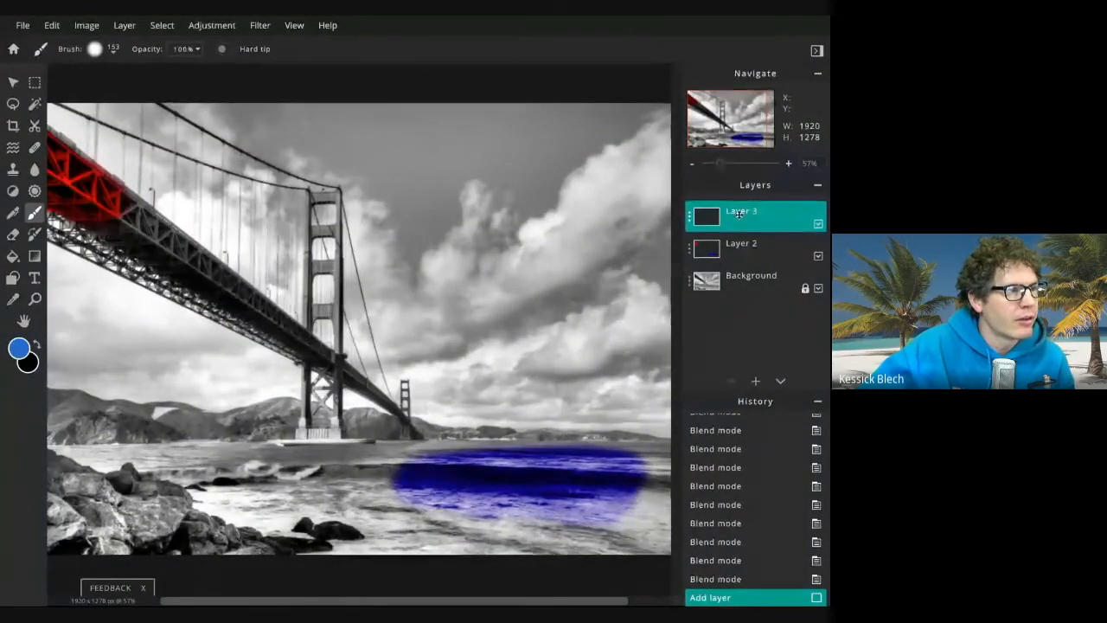
left_click(691, 220)
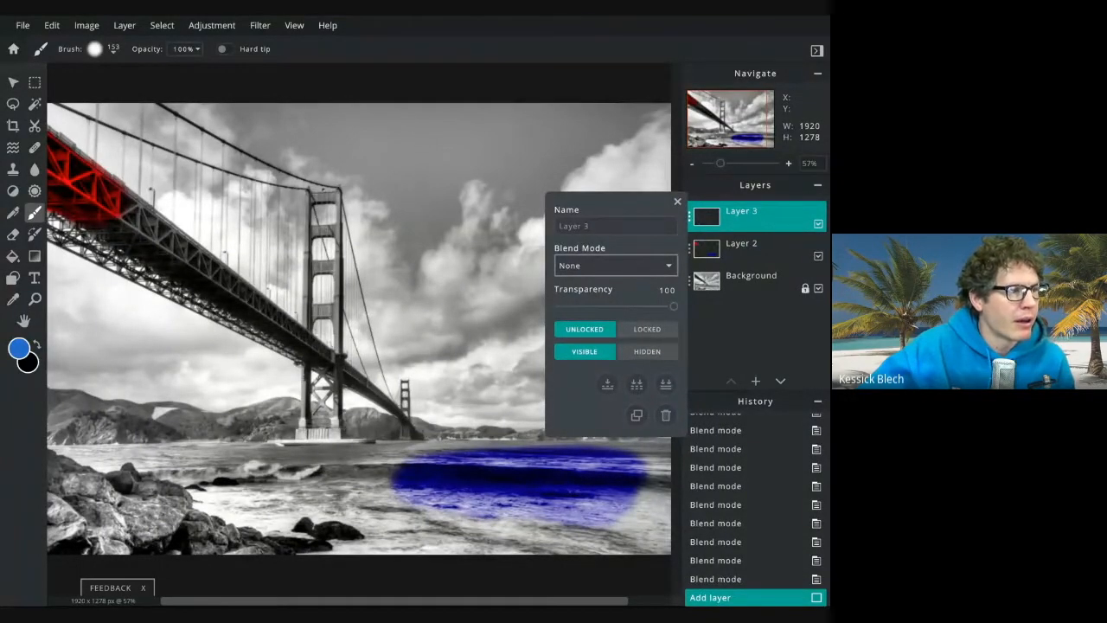
left_click(642, 371)
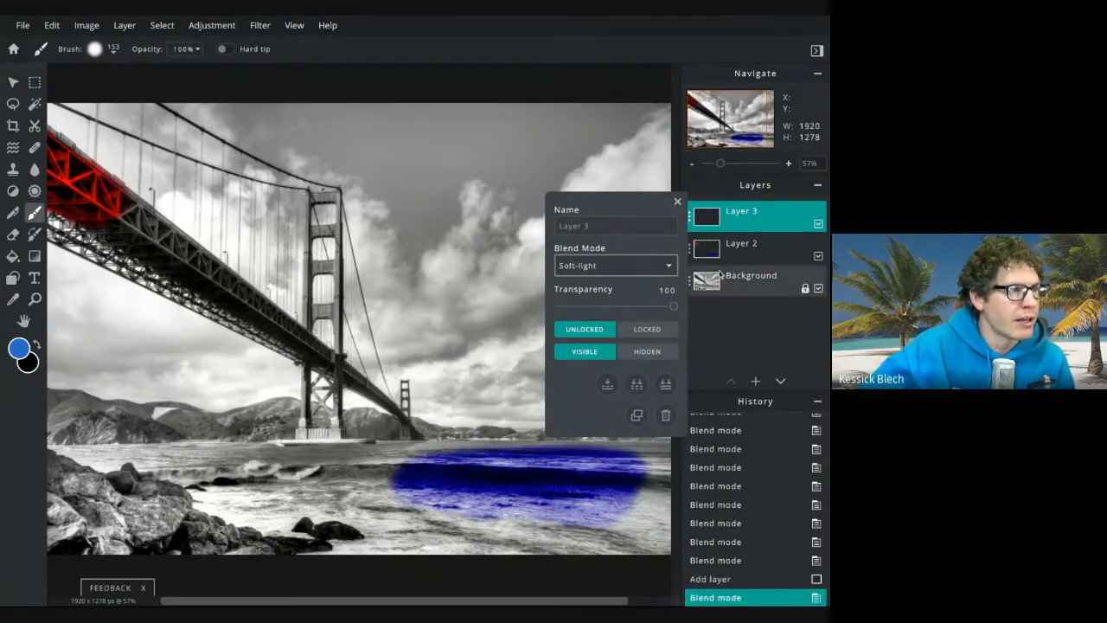
left_click(677, 201)
Switch to Layer 2 and erase the blue water stroke with the Eraser at 599 px
left_click(753, 248)
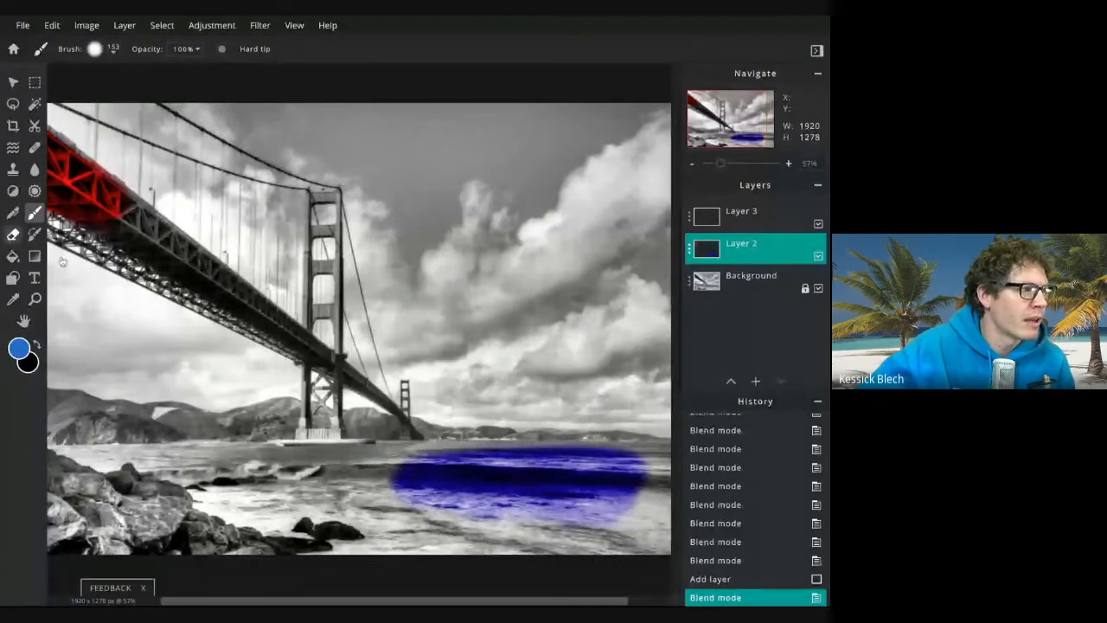
key("e")
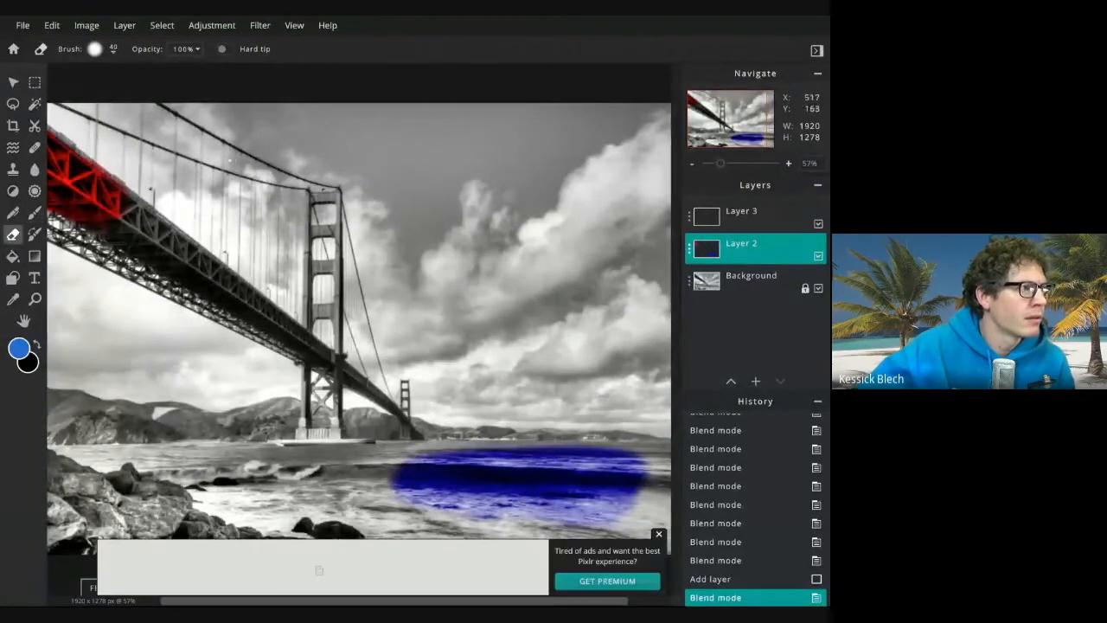
left_click(110, 51)
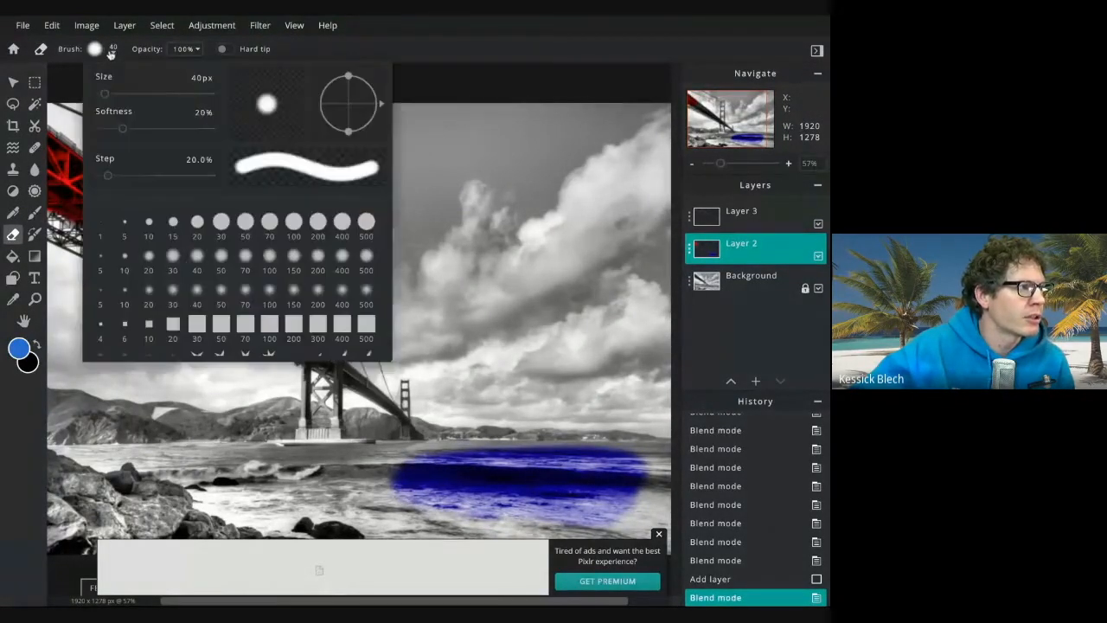
left_click_drag(104, 92, 166, 92)
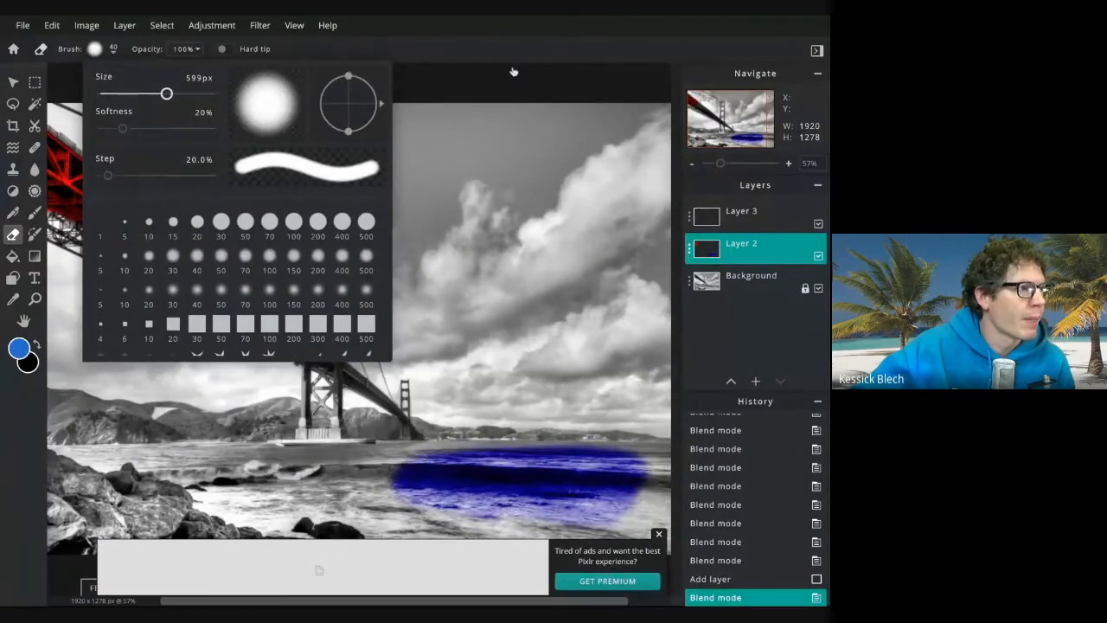
left_click(739, 250)
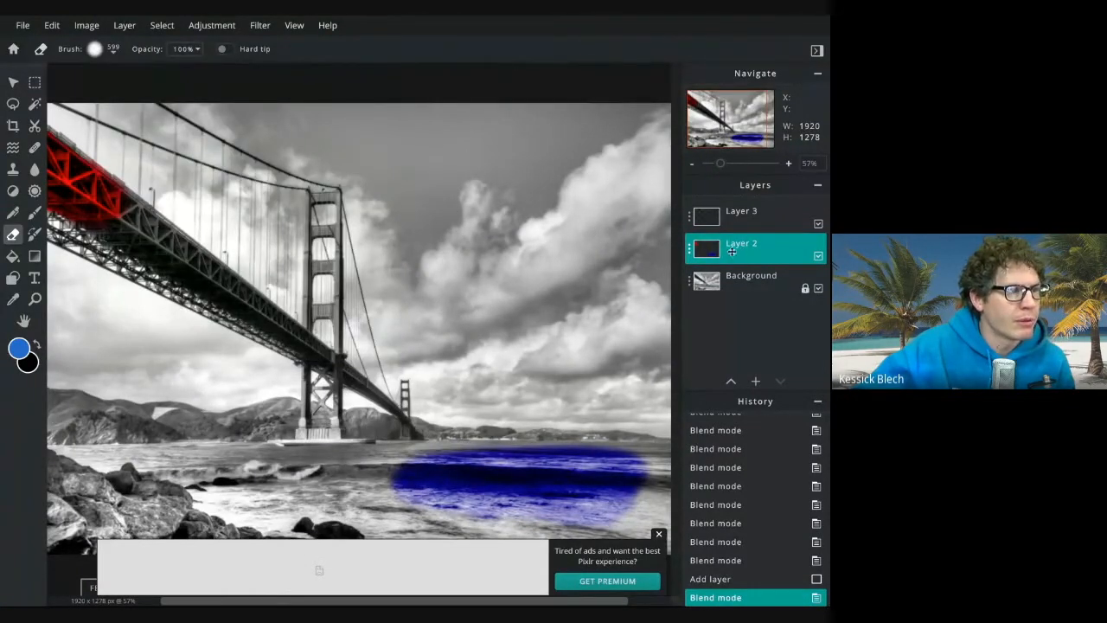
mouse_move(494, 470)
left_mouse_down()
mouse_move(458, 465)
mouse_move(661, 475)
left_mouse_up()
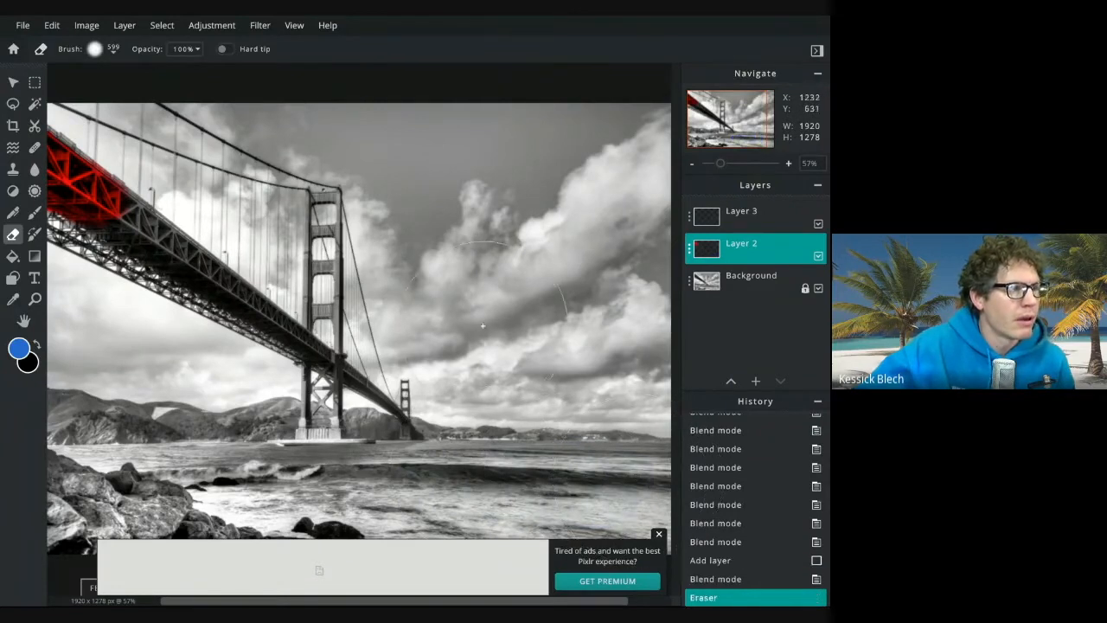
Select Layer 3 and paint the water with dark blue #093E87 using the Brush
left_click(770, 215)
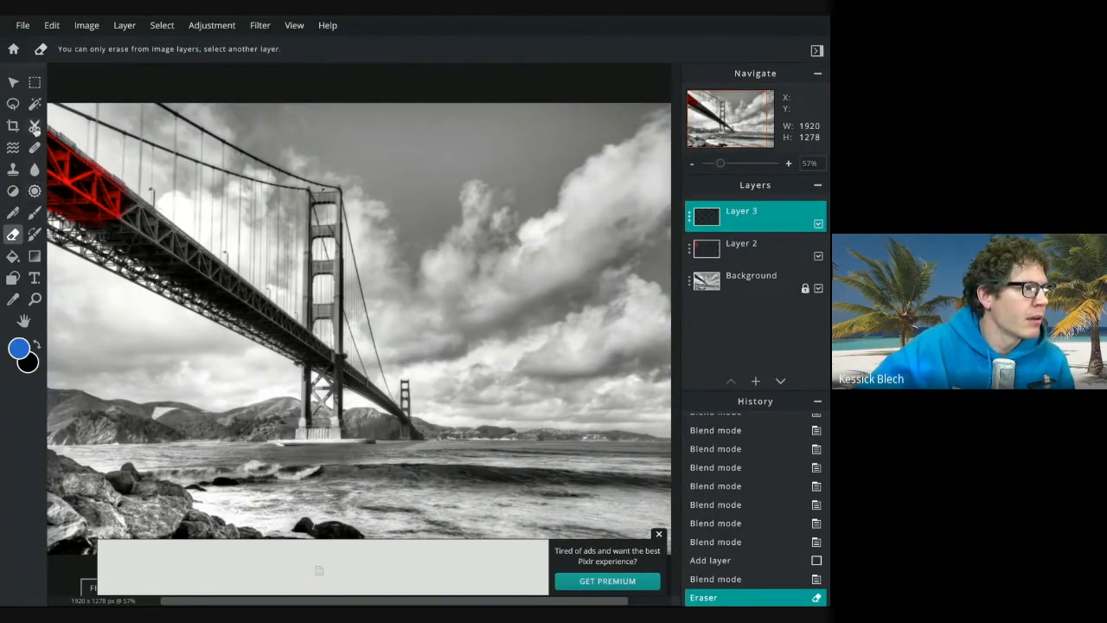
left_click(35, 212)
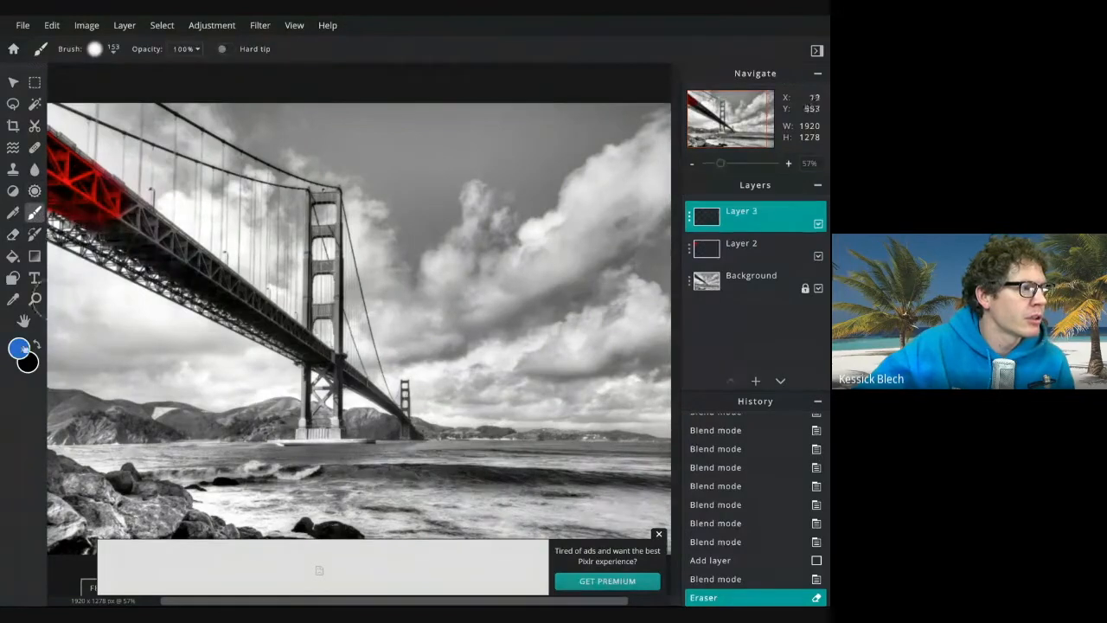
left_click(19, 349)
left_click(421, 303)
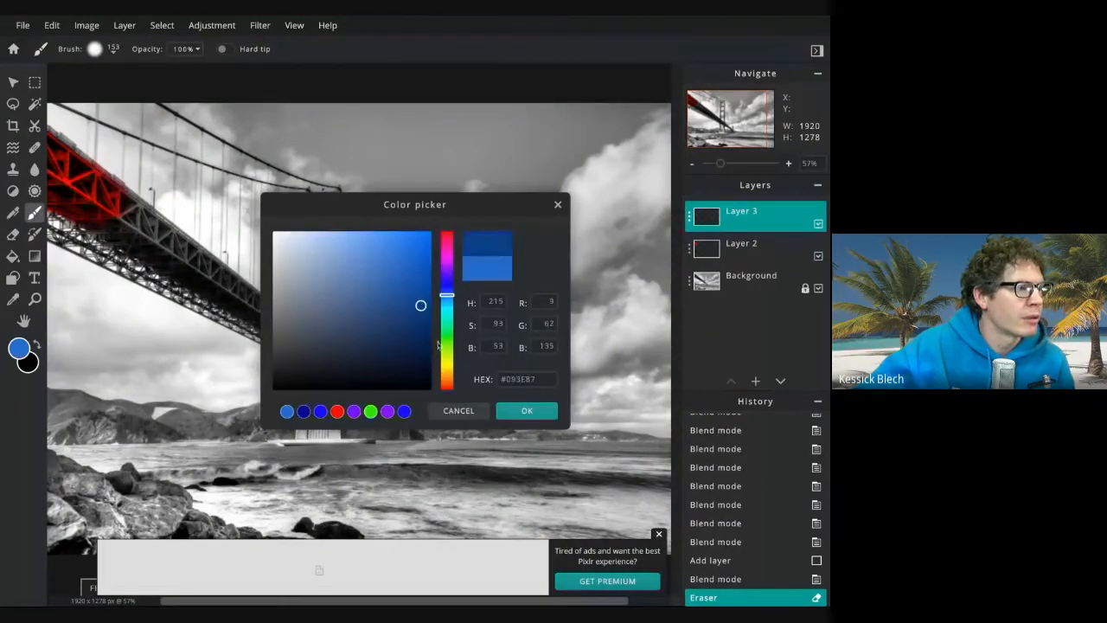
left_click(519, 412)
mouse_move(532, 477)
left_mouse_down()
mouse_move(567, 476)
mouse_move(412, 475)
mouse_move(583, 465)
mouse_move(613, 492)
mouse_move(602, 464)
mouse_move(657, 465)
mouse_move(659, 490)
mouse_move(600, 462)
mouse_move(310, 467)
mouse_move(367, 491)
mouse_move(439, 502)
mouse_move(460, 491)
left_mouse_up()
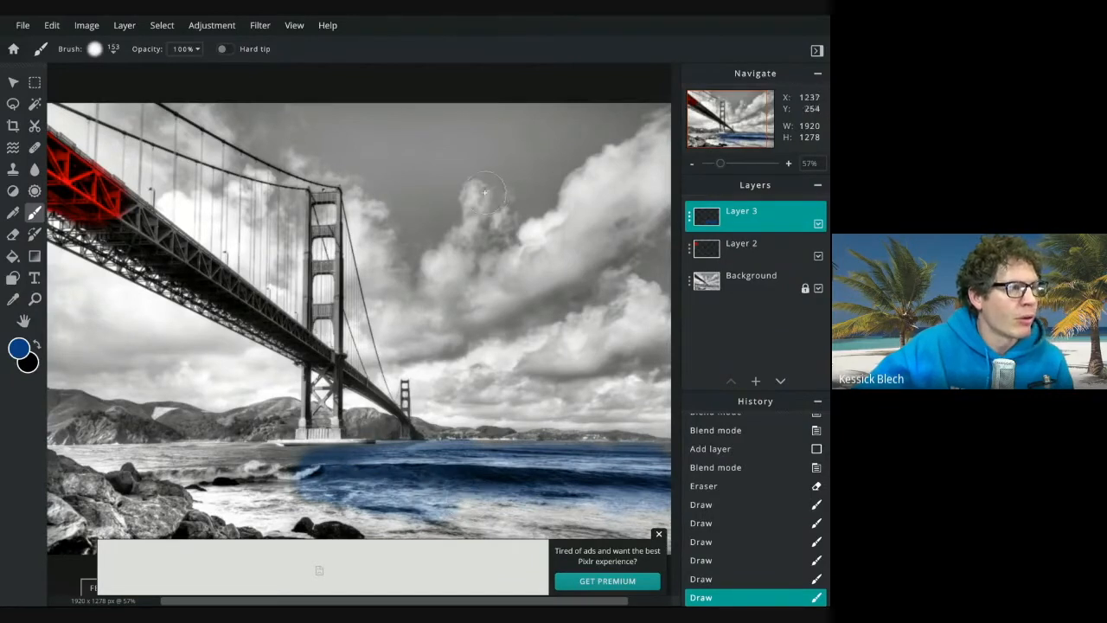
Review Layer 3's blend settings and add a new layer above it
left_click(708, 221)
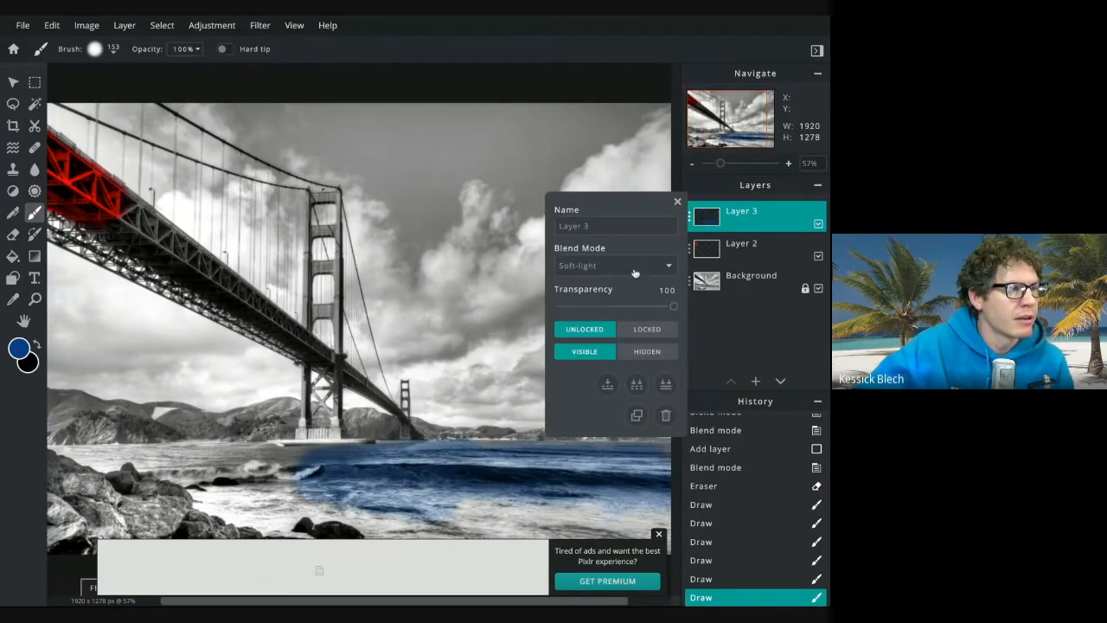
left_click(678, 201)
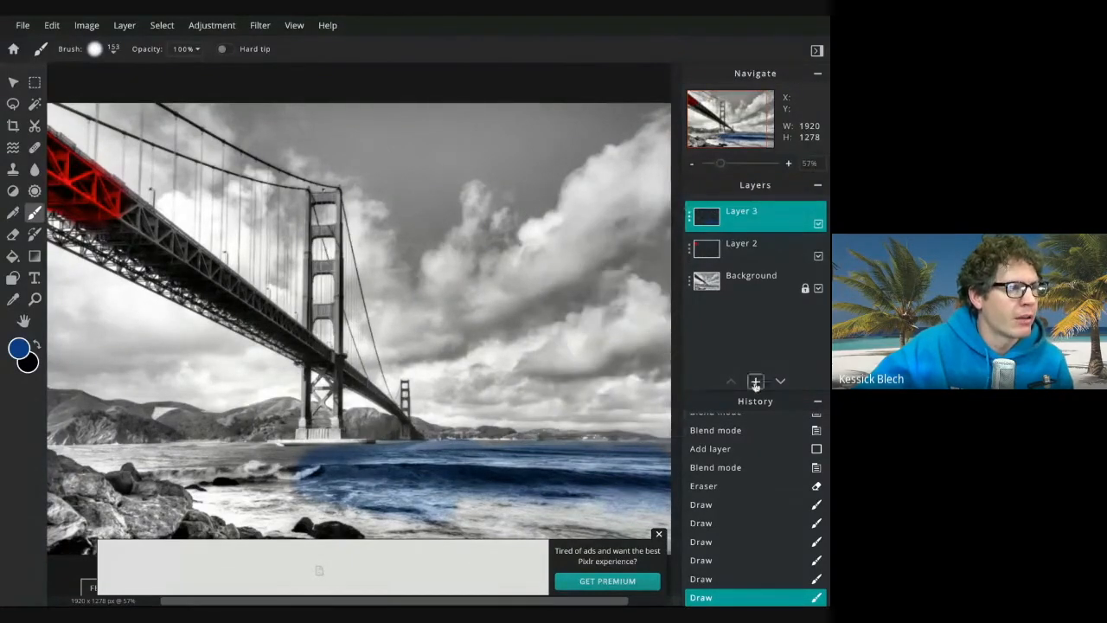
left_click(755, 380)
left_click(318, 310)
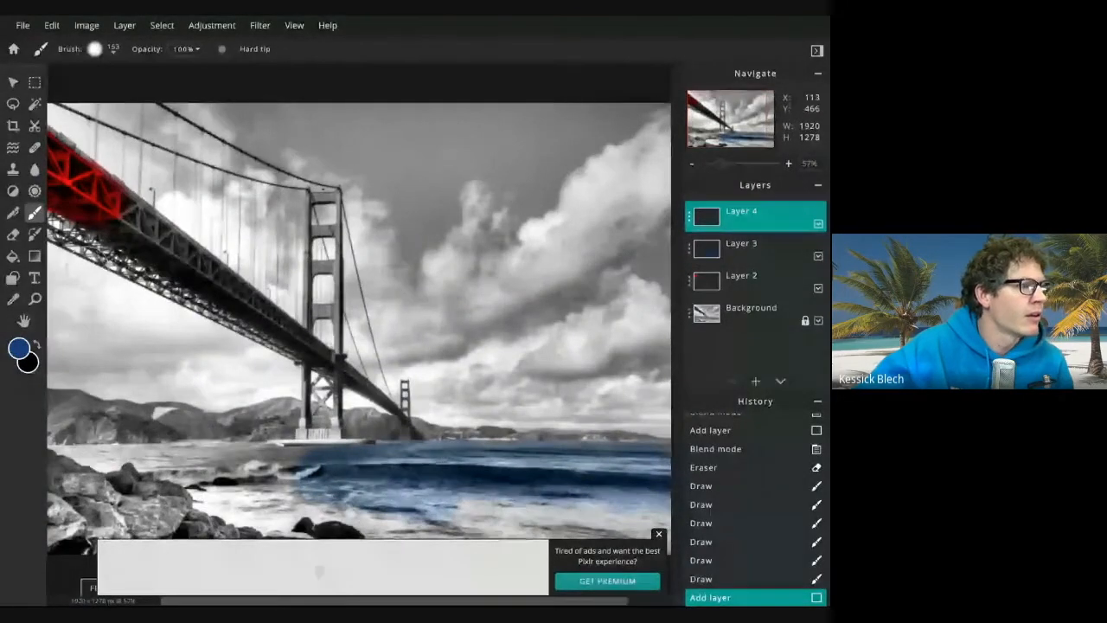
Pick a bright, saturated blue and paint the sky across the upper right of the image
left_click(18, 348)
left_click(349, 263)
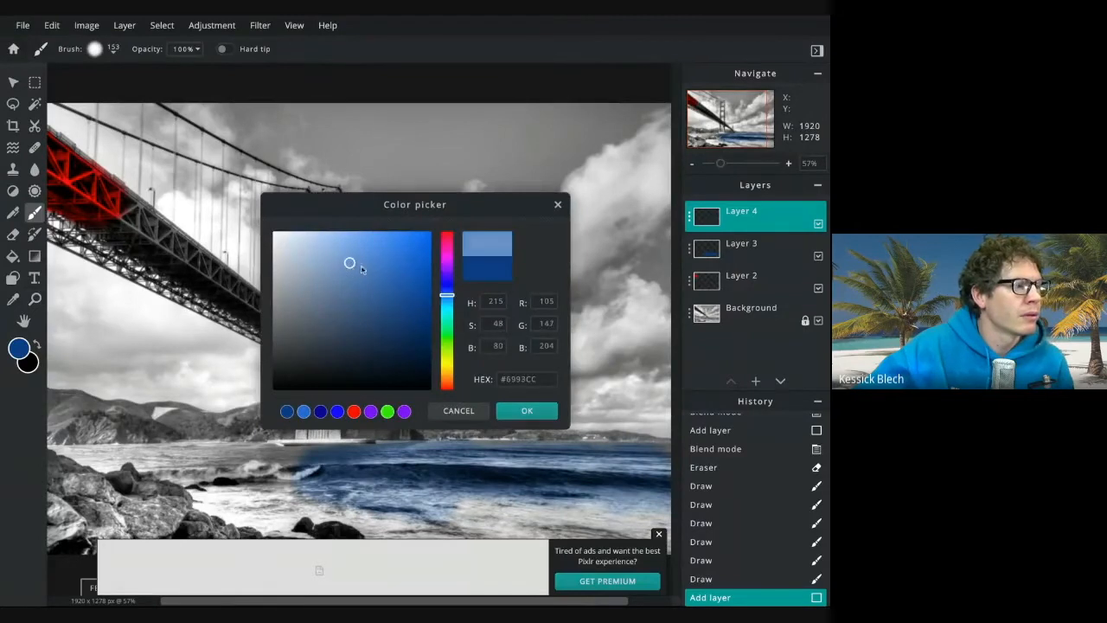
left_click_drag(447, 297, 447, 298)
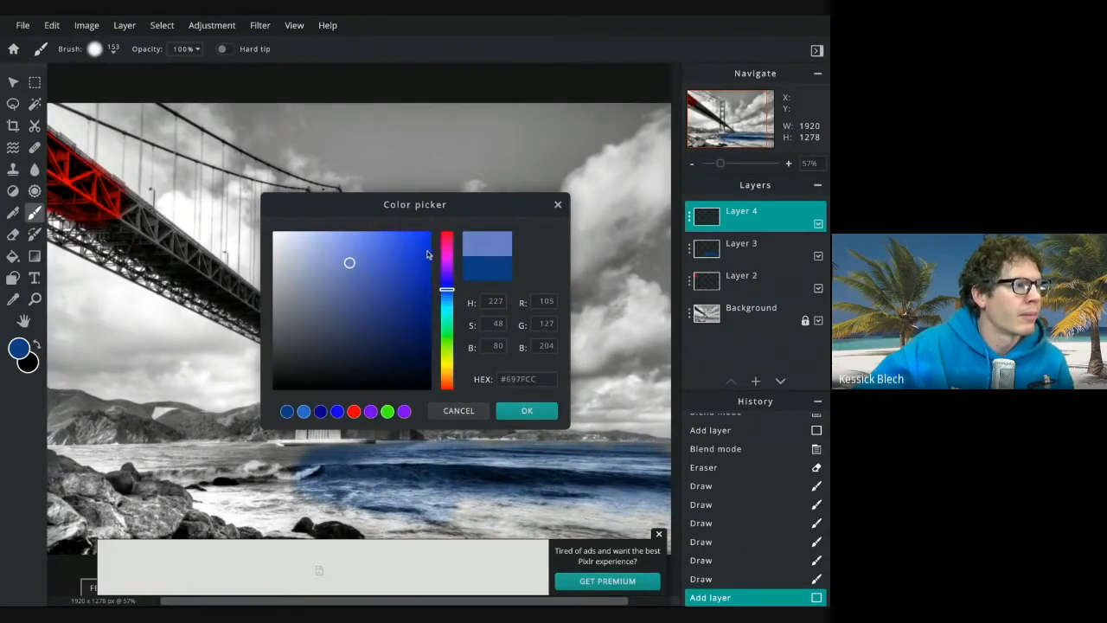
left_click_drag(426, 257, 427, 230)
left_click(524, 412)
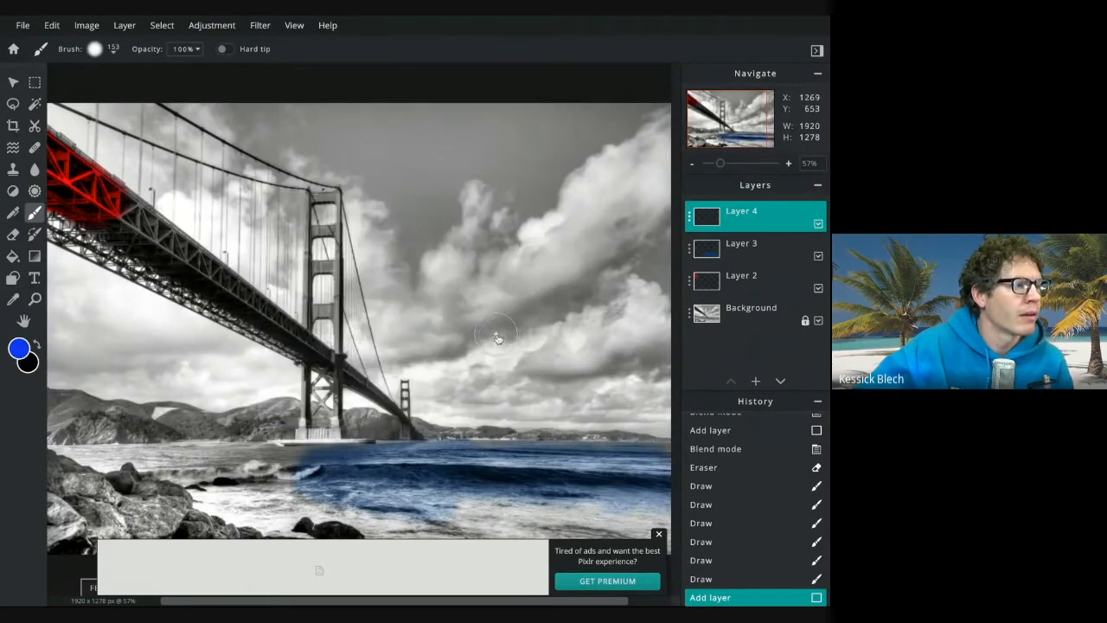
mouse_move(481, 132)
left_mouse_down()
mouse_move(518, 118)
mouse_move(665, 114)
mouse_move(554, 174)
mouse_move(514, 222)
mouse_move(563, 184)
mouse_move(521, 139)
mouse_move(505, 179)
mouse_move(625, 207)
mouse_move(653, 234)
mouse_move(658, 289)
mouse_move(668, 207)
mouse_move(659, 127)
mouse_move(576, 151)
mouse_move(433, 113)
mouse_move(409, 123)
mouse_move(480, 165)
left_mouse_up()
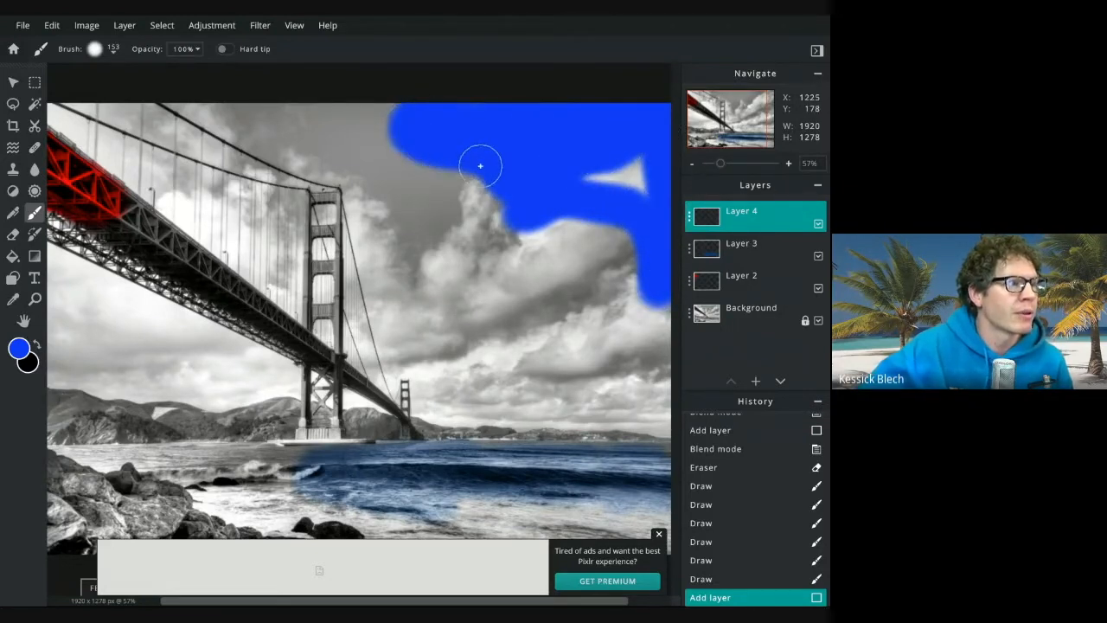
Try several blend modes on Layer 4 and leave it set to Color-dodge
left_click(689, 222)
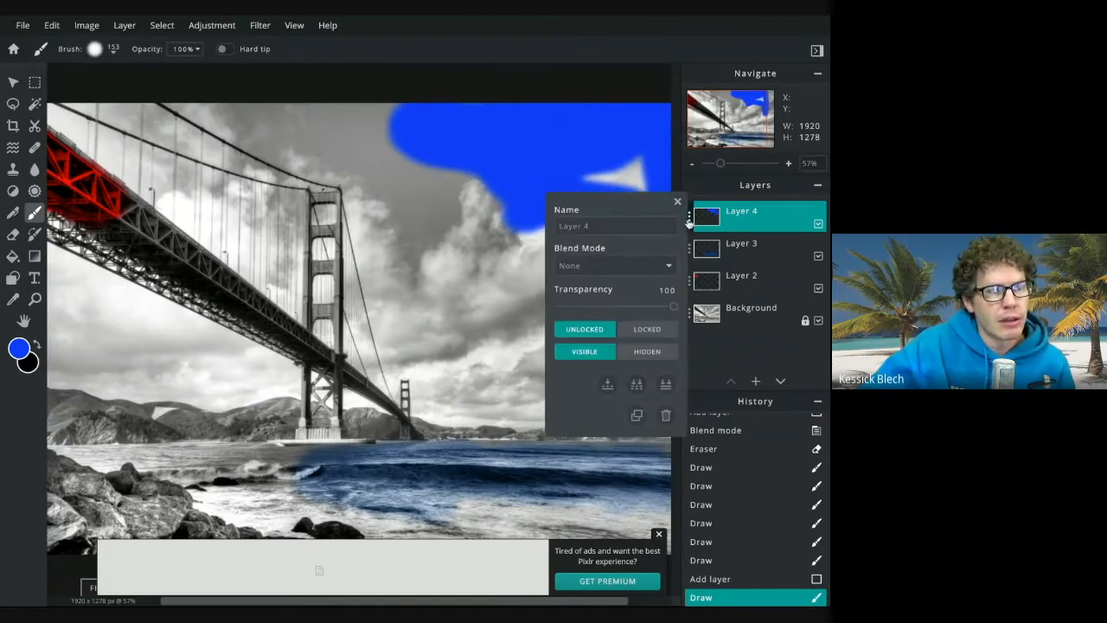
left_click(605, 268)
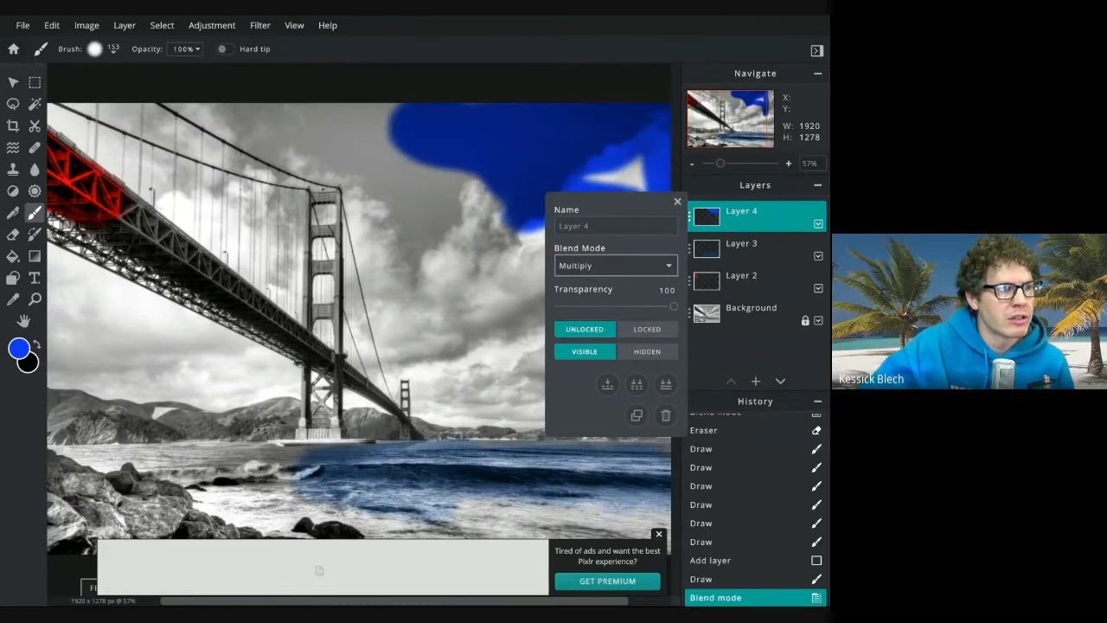
left_click(602, 279)
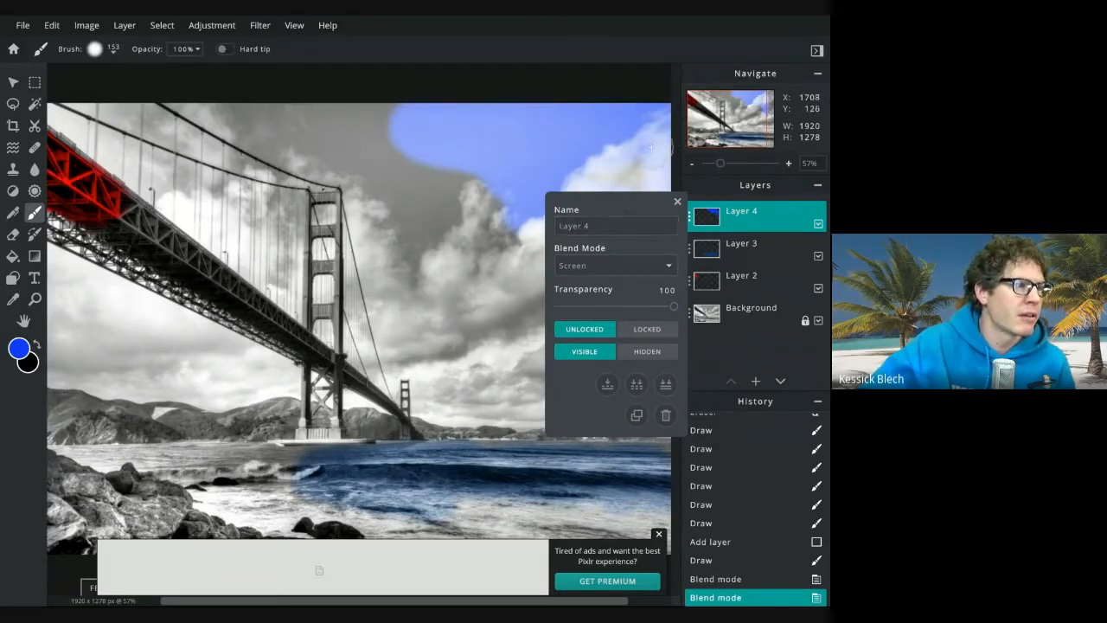
left_click(603, 265)
left_click(610, 278)
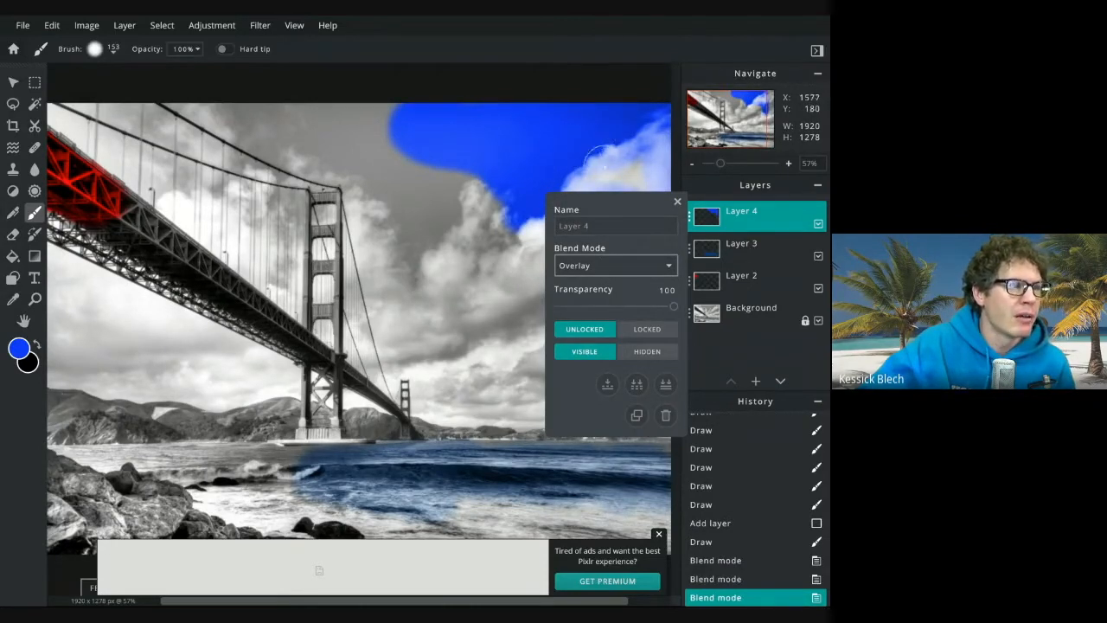
left_click(604, 284)
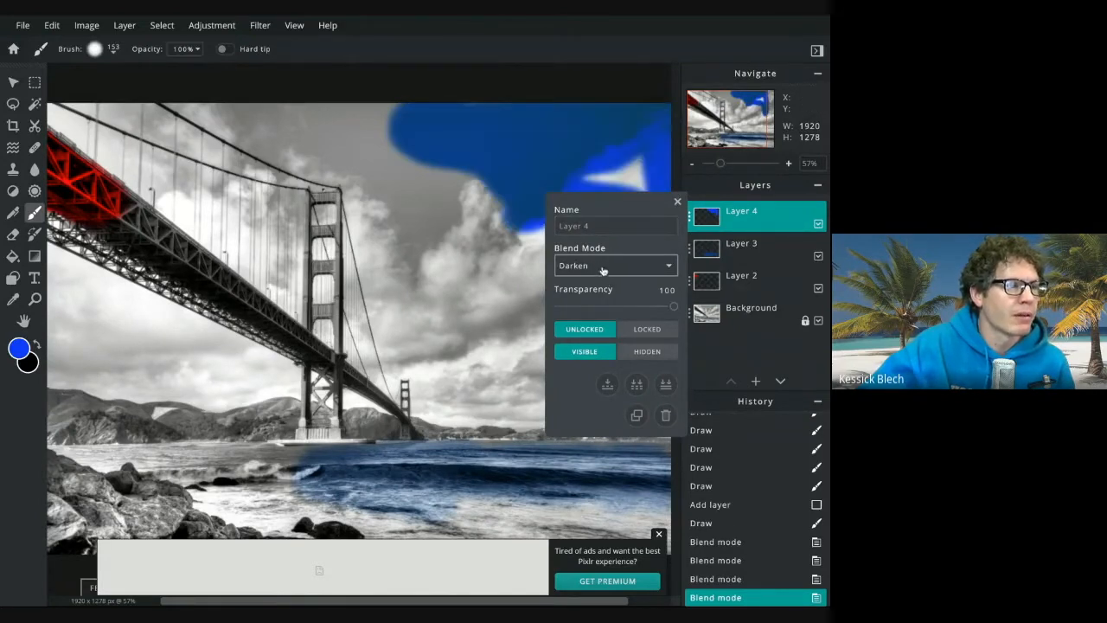
left_click(605, 284)
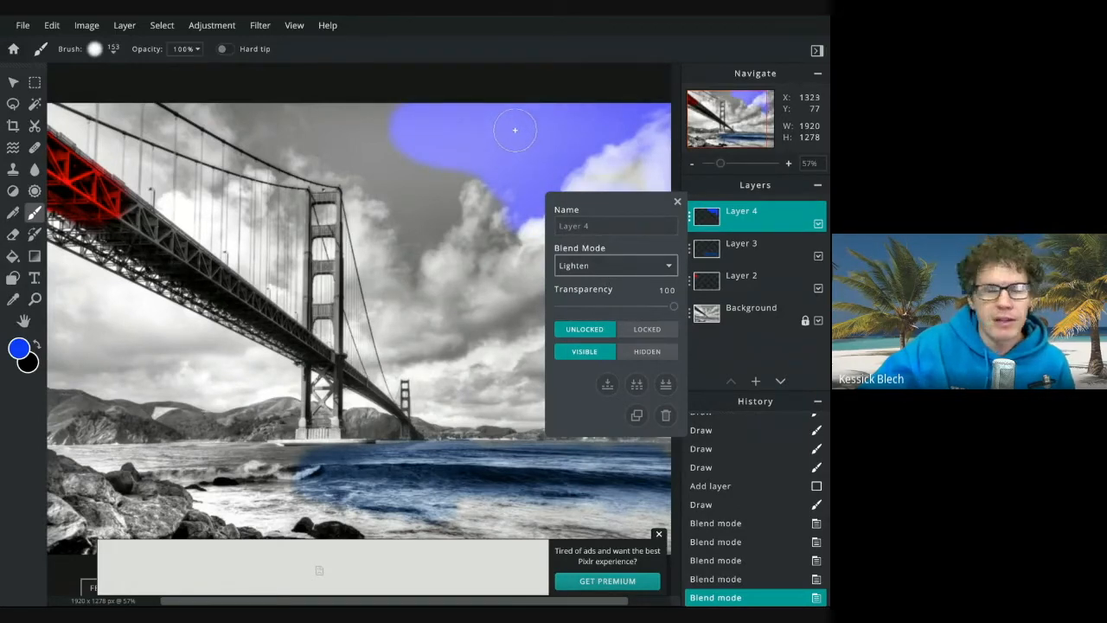
left_click(601, 283)
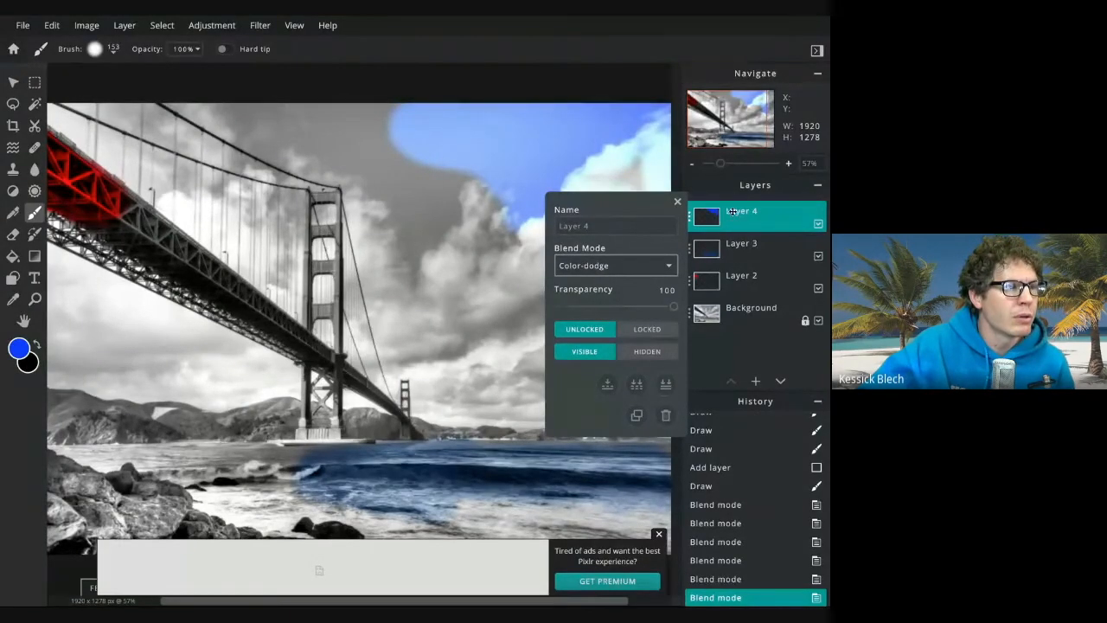
left_click(678, 202)
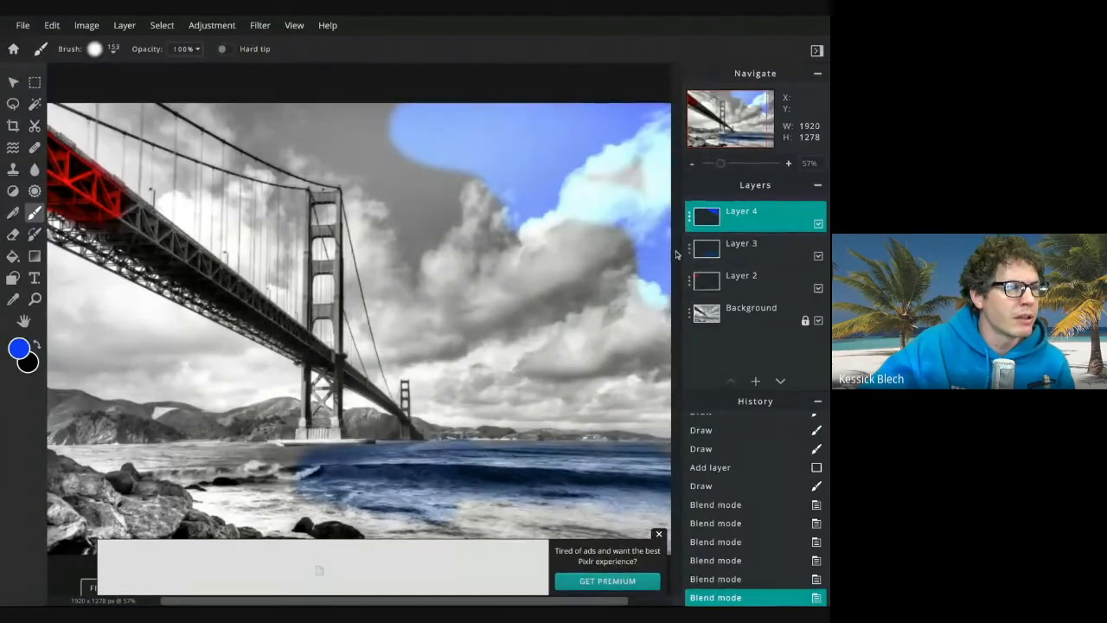
Paint blue over the rest of the sky around the clouds and behind the bridge tower
mouse_move(472, 163)
left_mouse_down()
mouse_move(447, 216)
mouse_move(478, 195)
mouse_move(509, 200)
mouse_move(518, 228)
mouse_move(426, 260)
mouse_move(435, 212)
mouse_move(386, 117)
mouse_move(224, 100)
mouse_move(378, 150)
mouse_move(409, 263)
mouse_move(433, 283)
mouse_move(521, 270)
mouse_move(619, 214)
mouse_move(663, 354)
left_mouse_up()
mouse_move(628, 237)
left_mouse_down()
mouse_move(619, 266)
mouse_move(632, 346)
left_mouse_up()
left_click_drag(574, 246, 599, 356)
mouse_move(474, 246)
left_mouse_down()
mouse_move(489, 219)
mouse_move(570, 222)
mouse_move(605, 172)
mouse_move(638, 178)
left_mouse_up()
left_click_drag(450, 176, 428, 146)
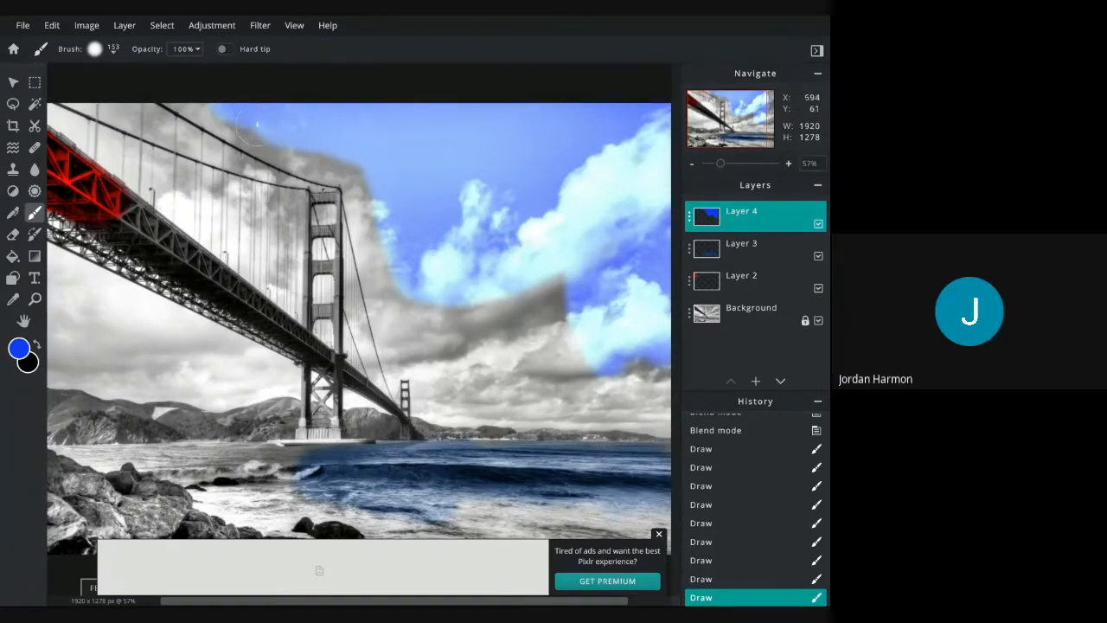
mouse_move(205, 89)
left_mouse_down()
mouse_move(390, 180)
mouse_move(388, 251)
mouse_move(429, 345)
mouse_move(468, 388)
left_mouse_up()
mouse_move(517, 396)
left_mouse_down()
mouse_move(665, 405)
mouse_move(654, 378)
mouse_move(484, 354)
mouse_move(444, 301)
mouse_move(568, 330)
mouse_move(566, 301)
mouse_move(544, 275)
mouse_move(521, 301)
mouse_move(548, 304)
mouse_move(487, 327)
mouse_move(483, 374)
left_mouse_up()
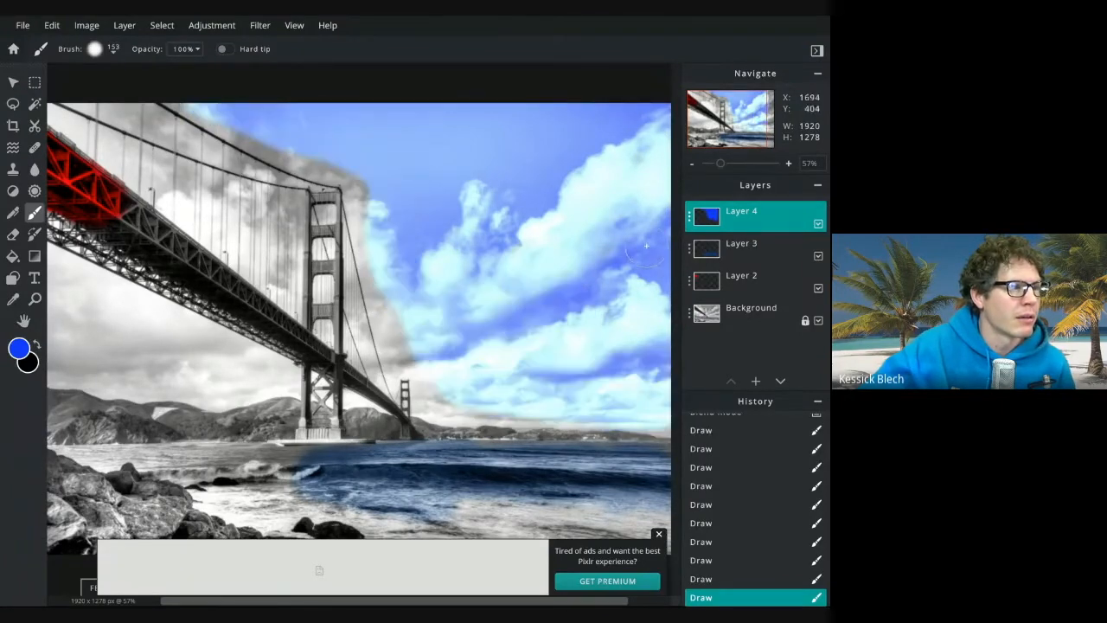
Review the blend settings of Layer 4, Layer 2 and Layer 3
left_click(691, 218)
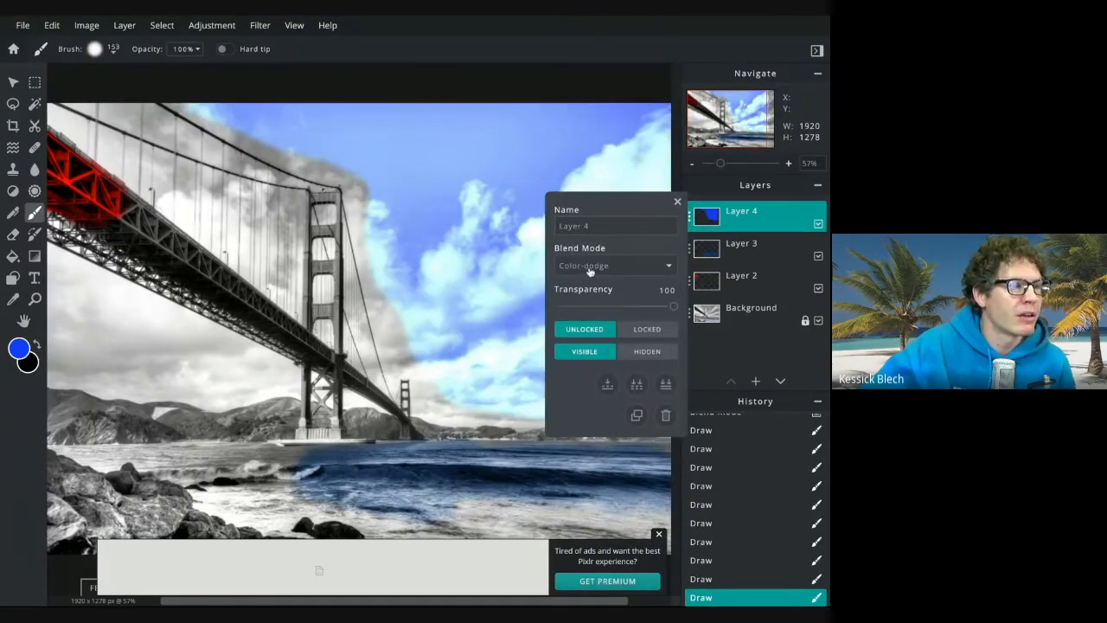
left_click(678, 201)
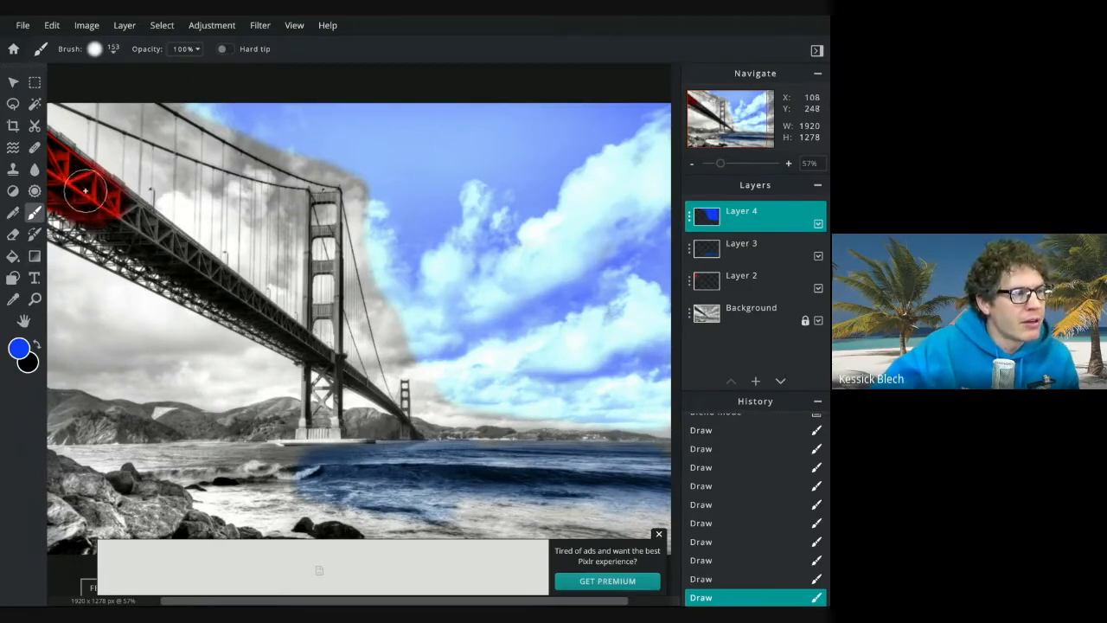
left_click(691, 282)
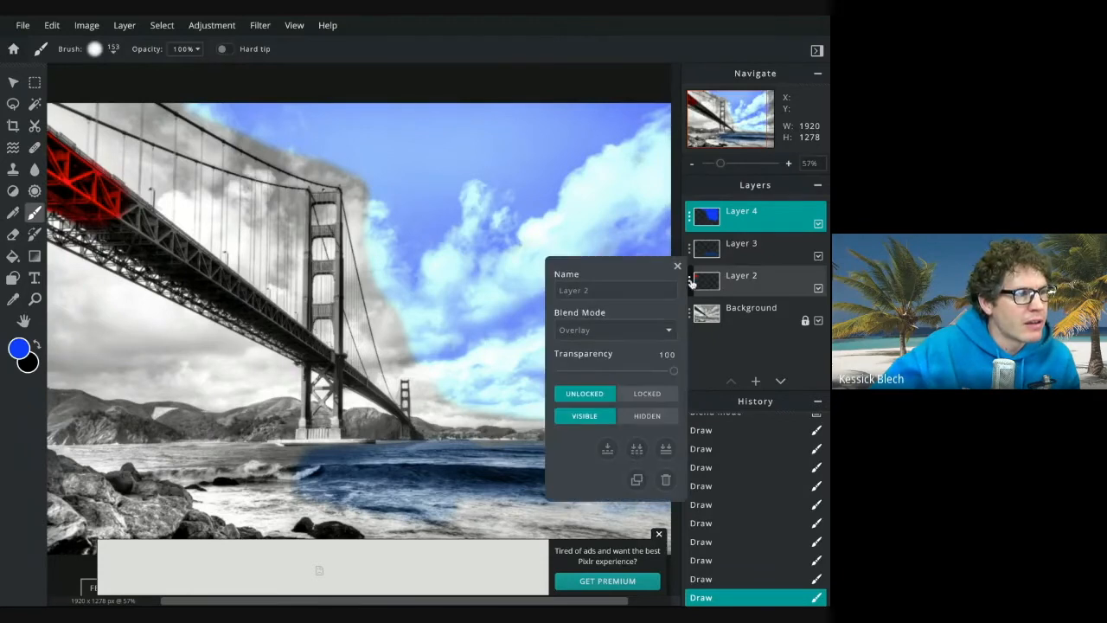
left_click(691, 281)
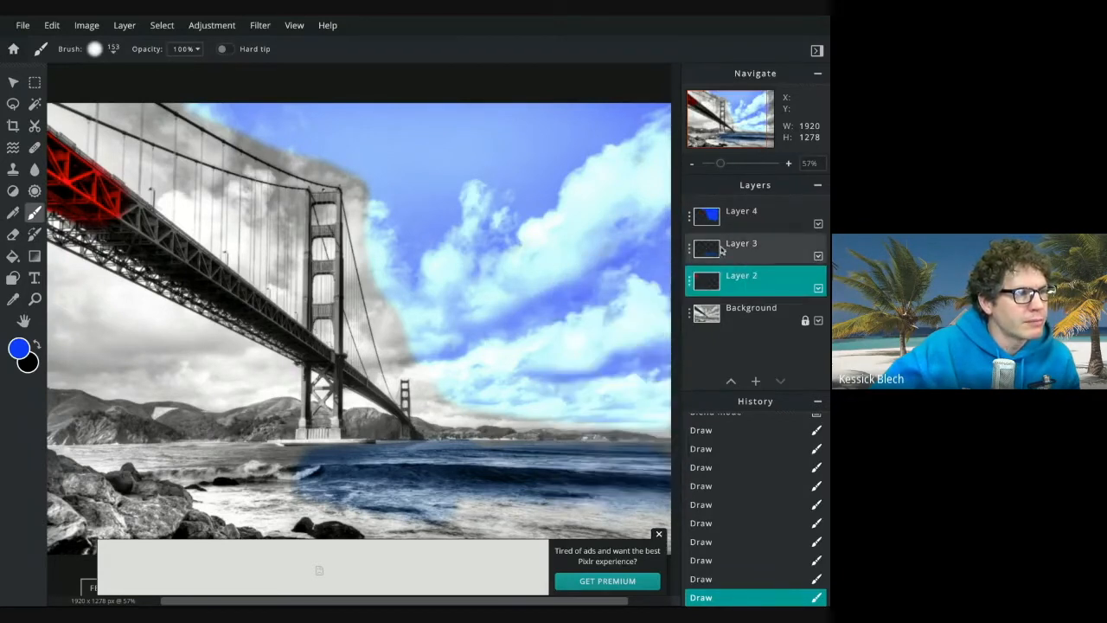
left_click(690, 249)
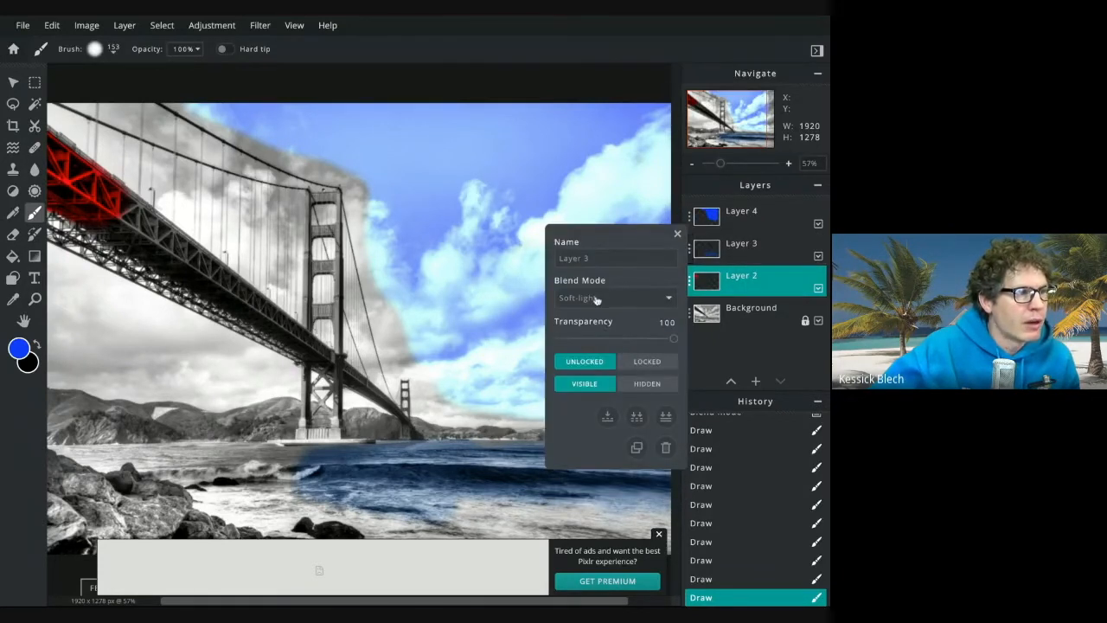
left_click(689, 217)
left_click(772, 220)
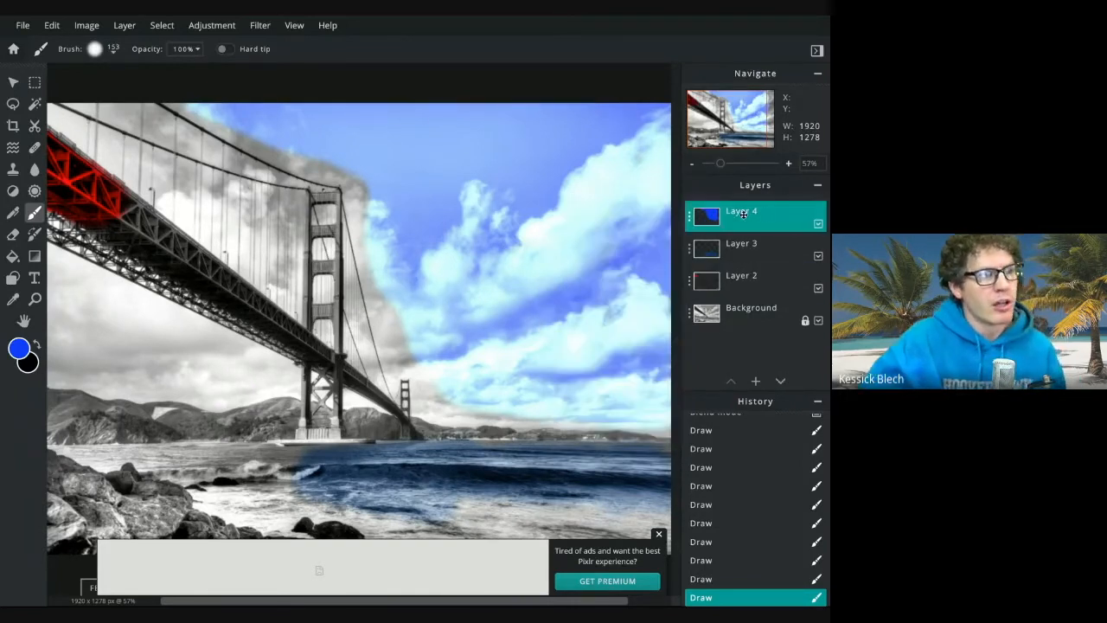
Rename Layer 4 to Sky
left_click(689, 221)
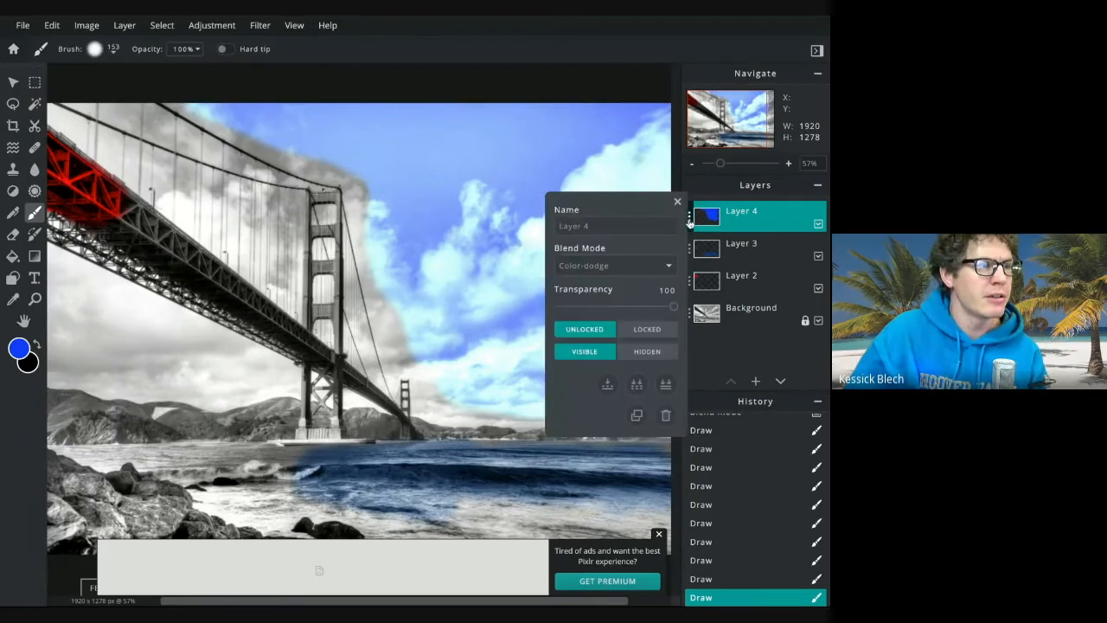
left_click(564, 226)
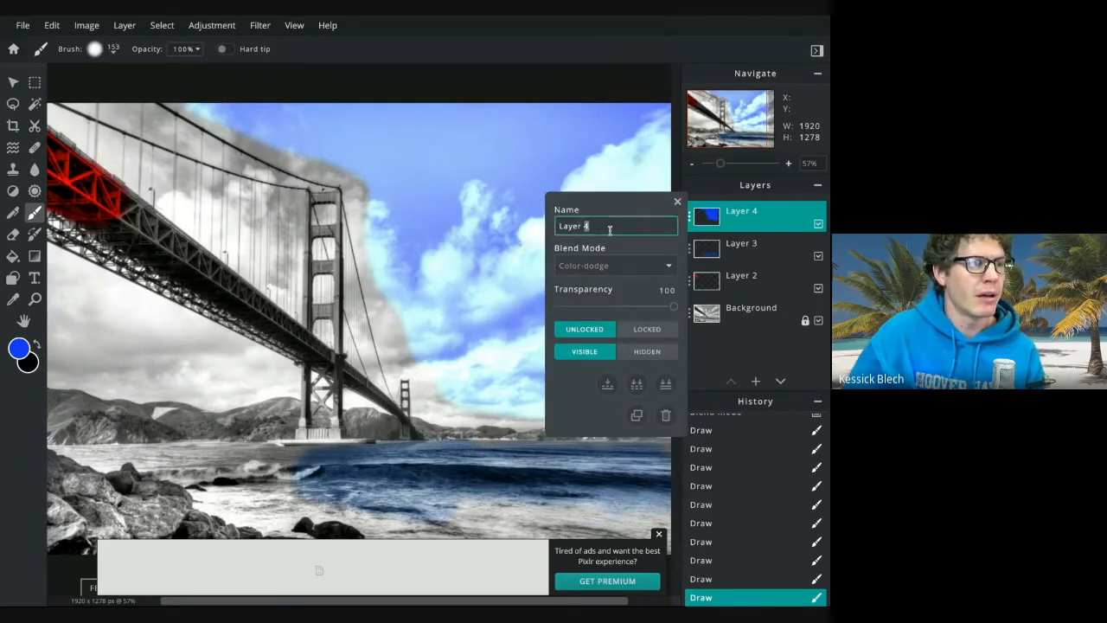
key("ctrl+a")
type("Sky")
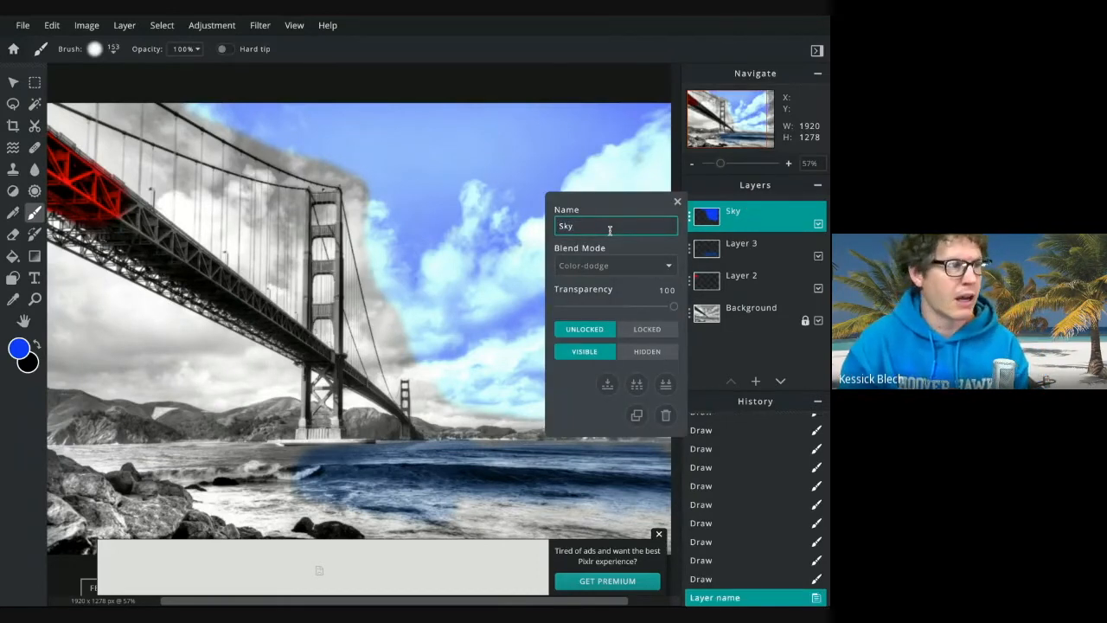
Rename Layer 3 to Water
left_click(690, 251)
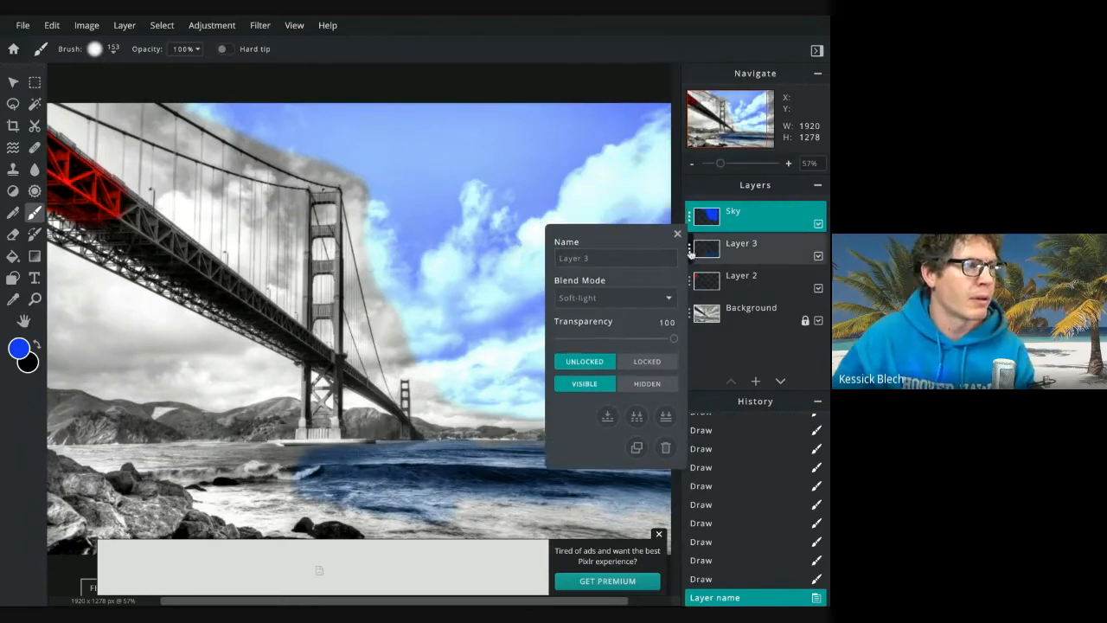
left_click(630, 255)
key("ctrl+a")
type("Wa")
Rename Layer 2 to Bridge and close the layer settings
left_click(690, 282)
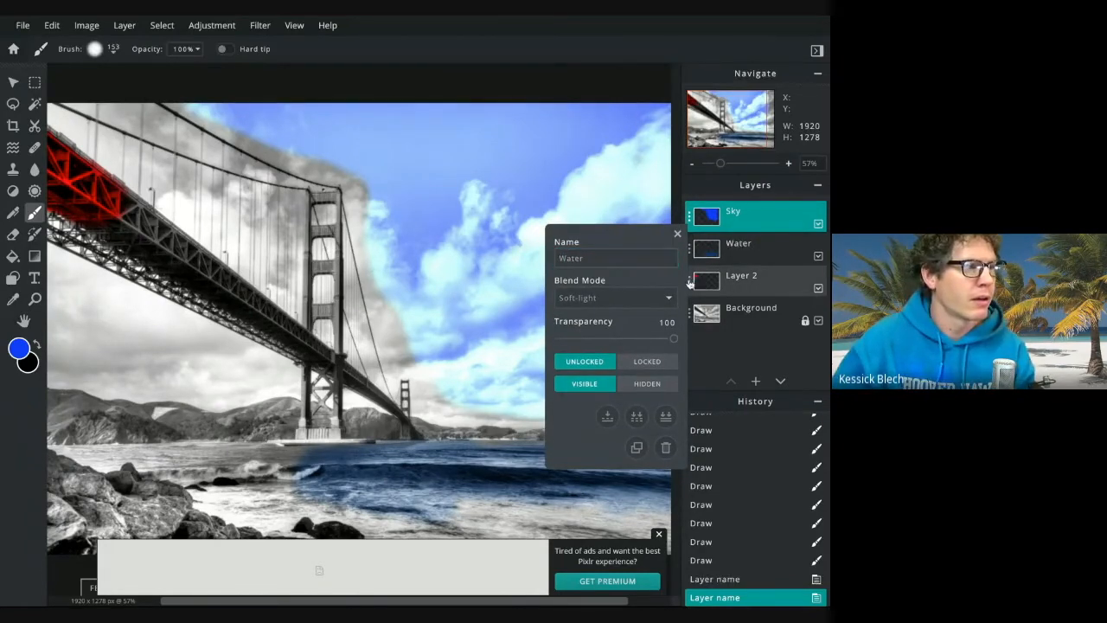
left_click(689, 282)
double_click(627, 288)
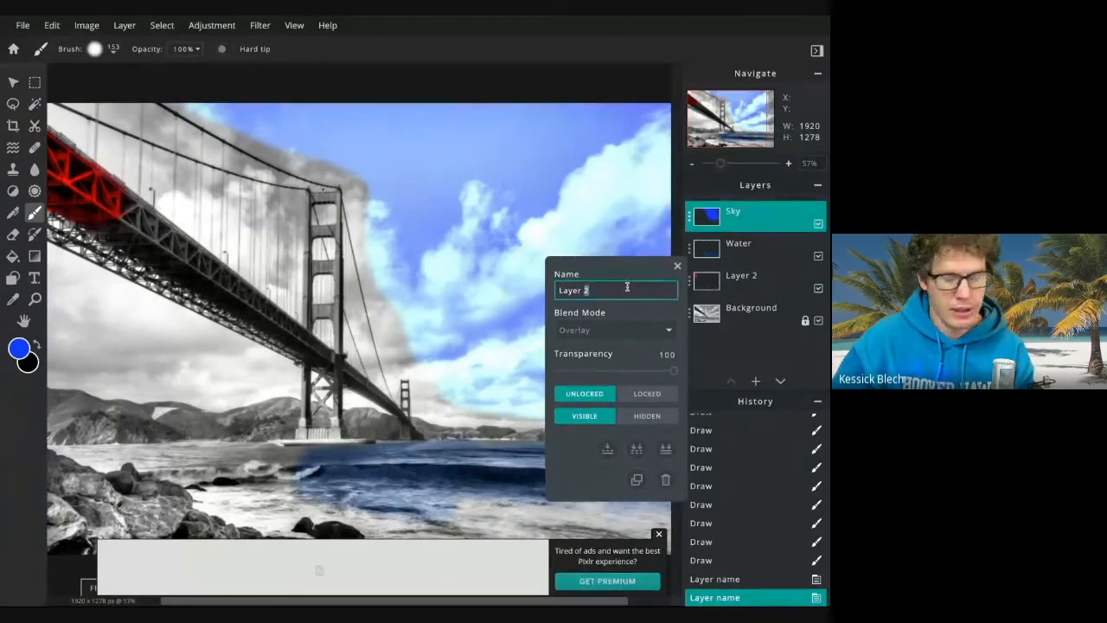
key("ctrl+a")
type("Bridge")
left_click(775, 283)
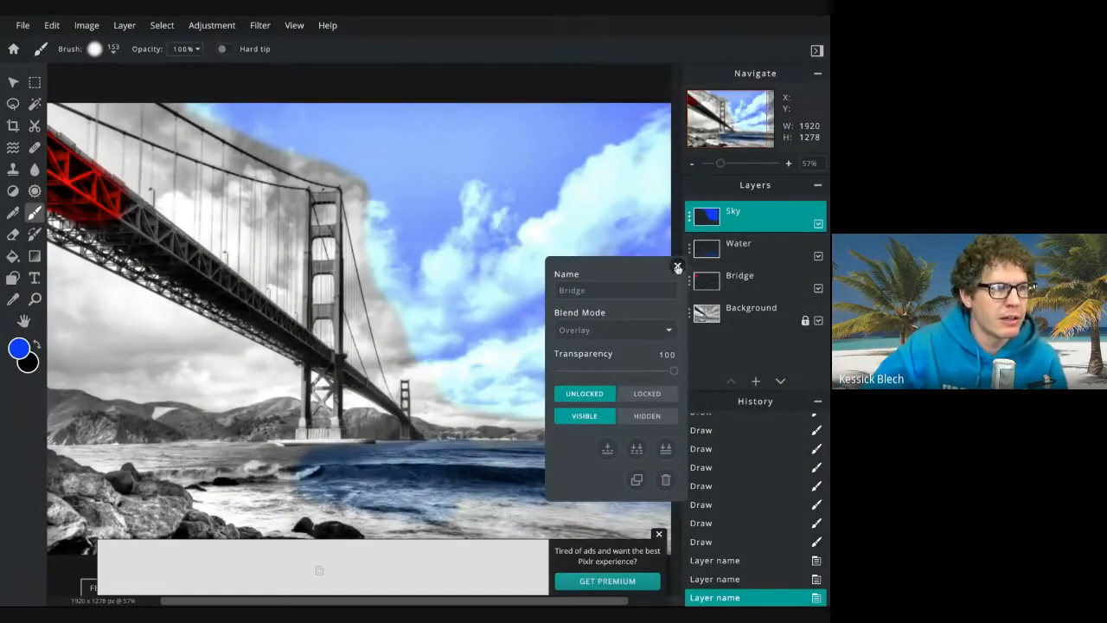
left_click(678, 268)
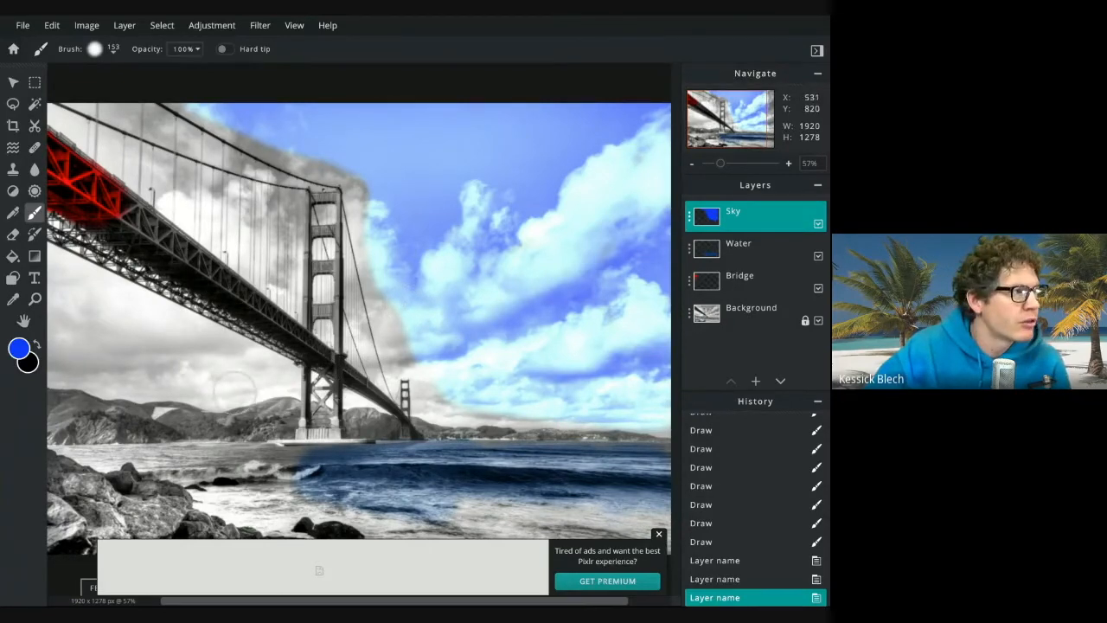
scroll(147, 93, "up", 2)
left_click(51, 25)
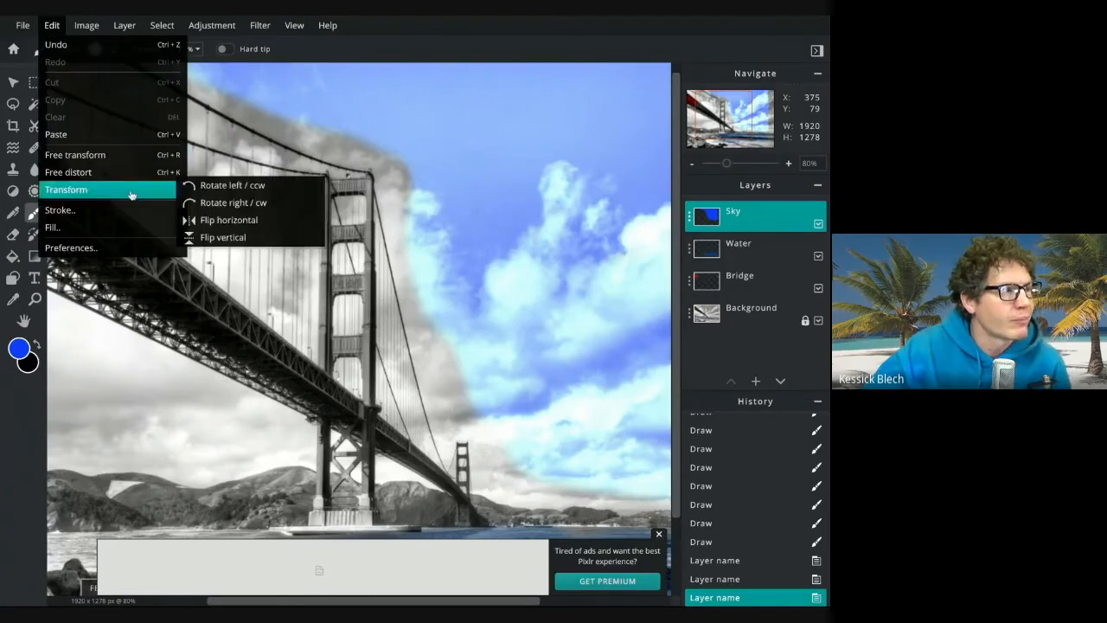
left_click(87, 26)
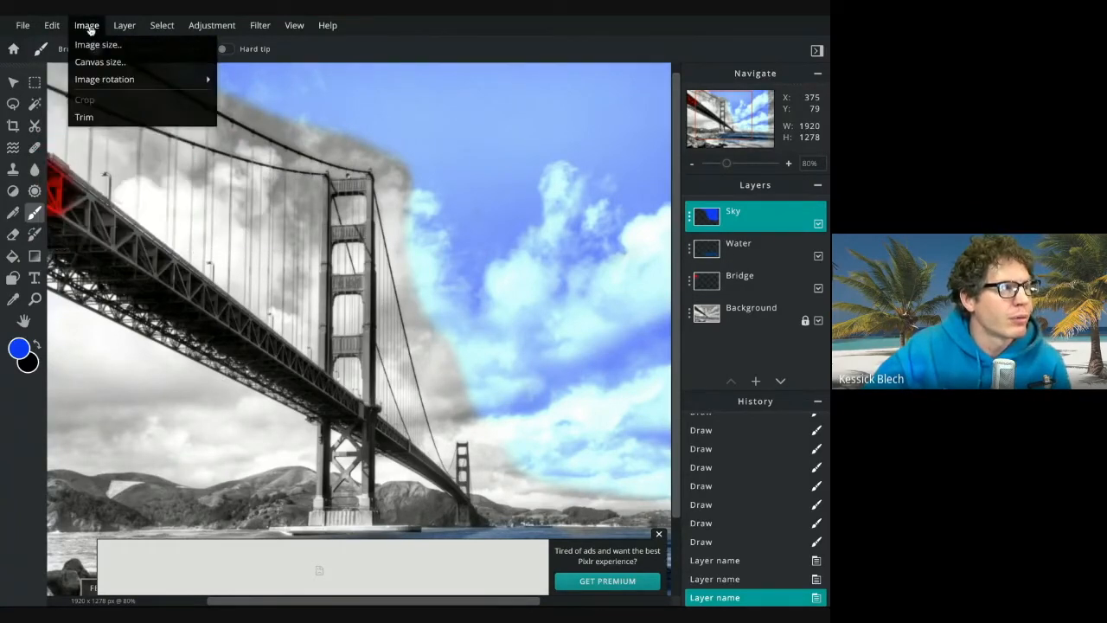
left_click(88, 26)
Zoom in on the hills below the bridge and pick a dark brown colour, #503212
scroll(243, 266, "down", 5)
scroll(245, 267, "up", 4)
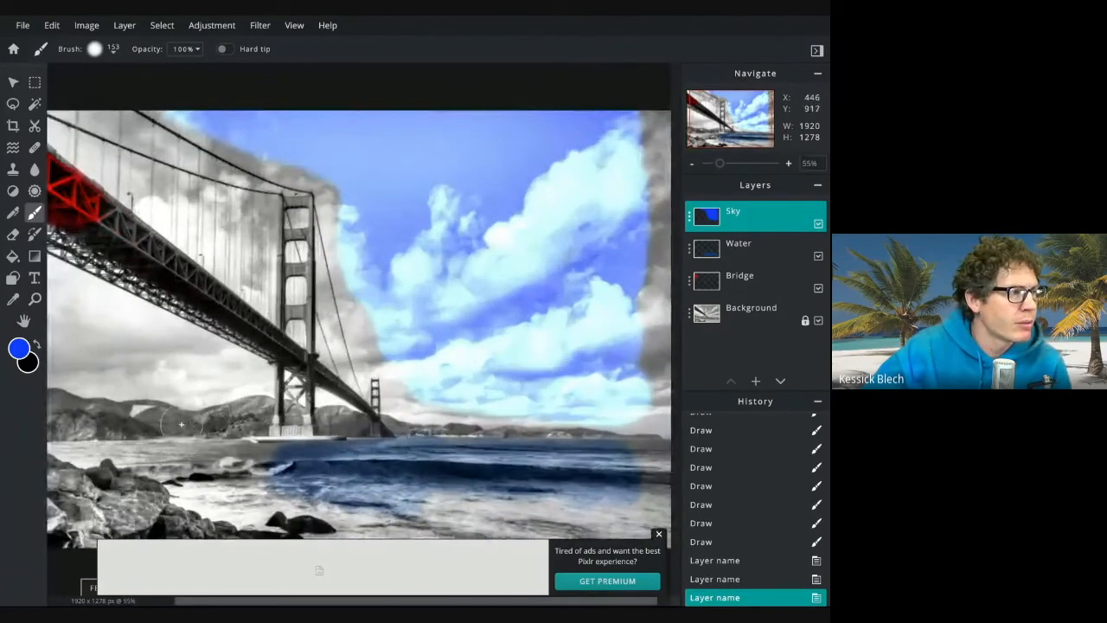
scroll(182, 424, "up", 5)
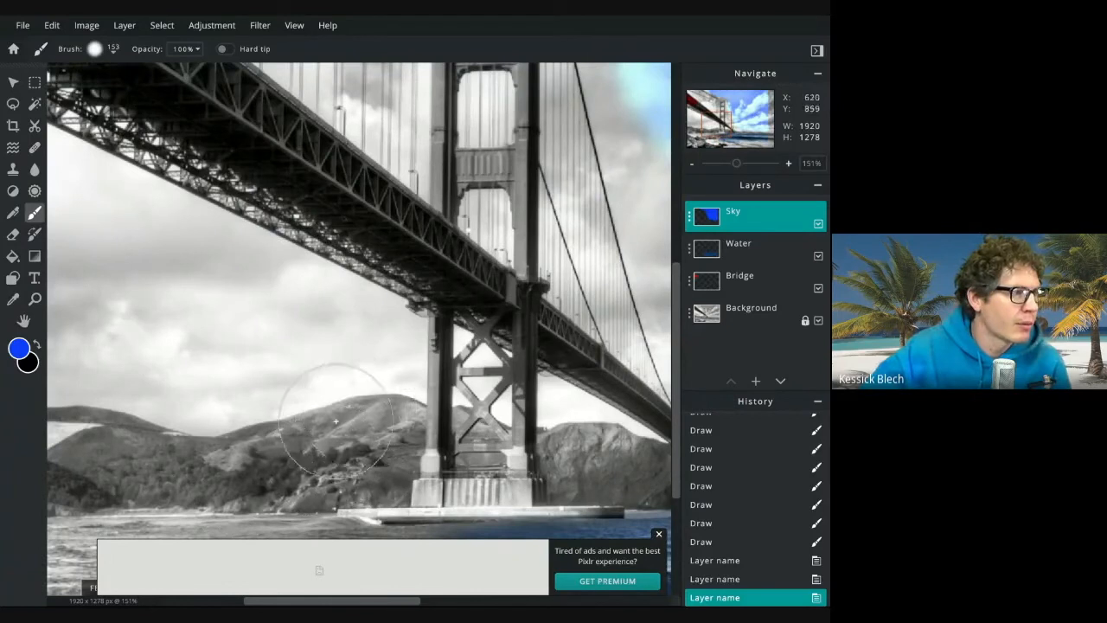
left_click(19, 348)
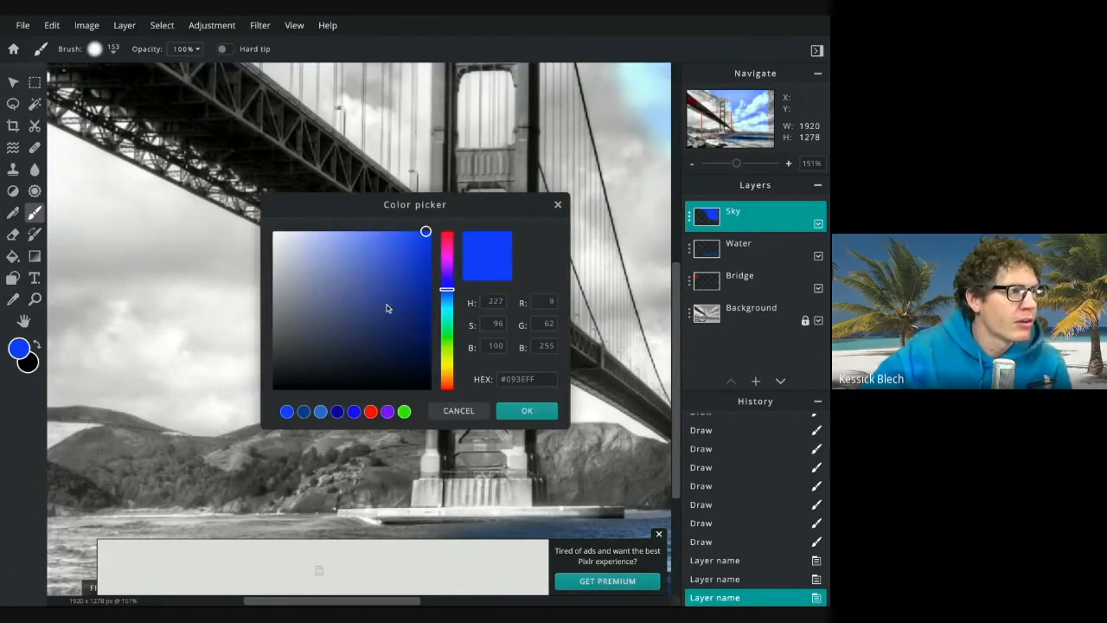
left_click(452, 358)
left_click_drag(453, 358, 446, 376)
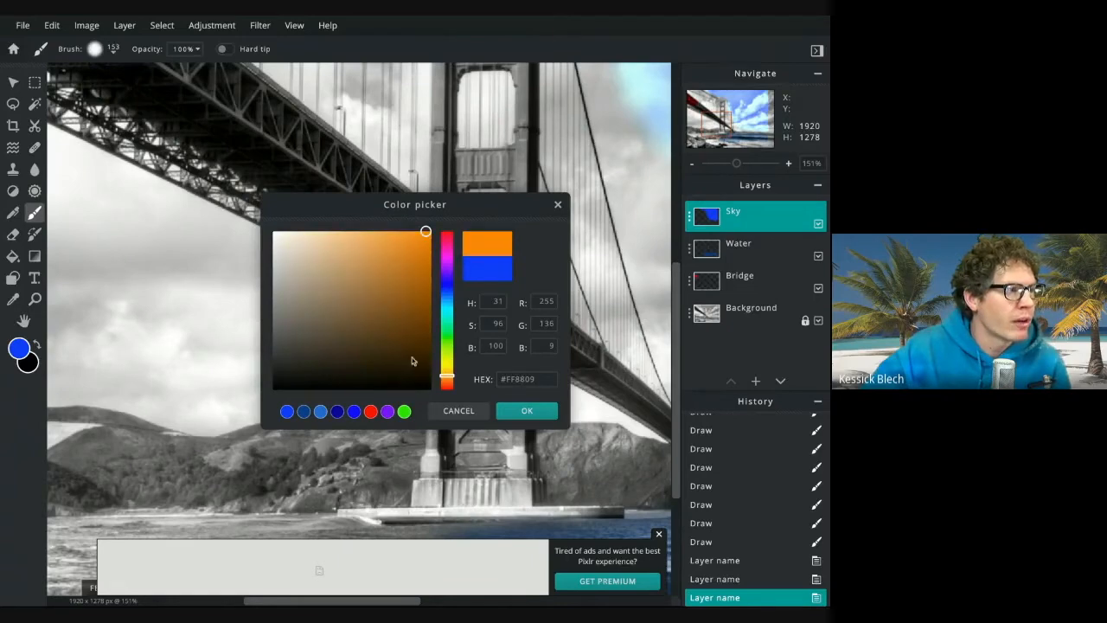
left_click(410, 351)
left_click_drag(397, 348, 397, 339)
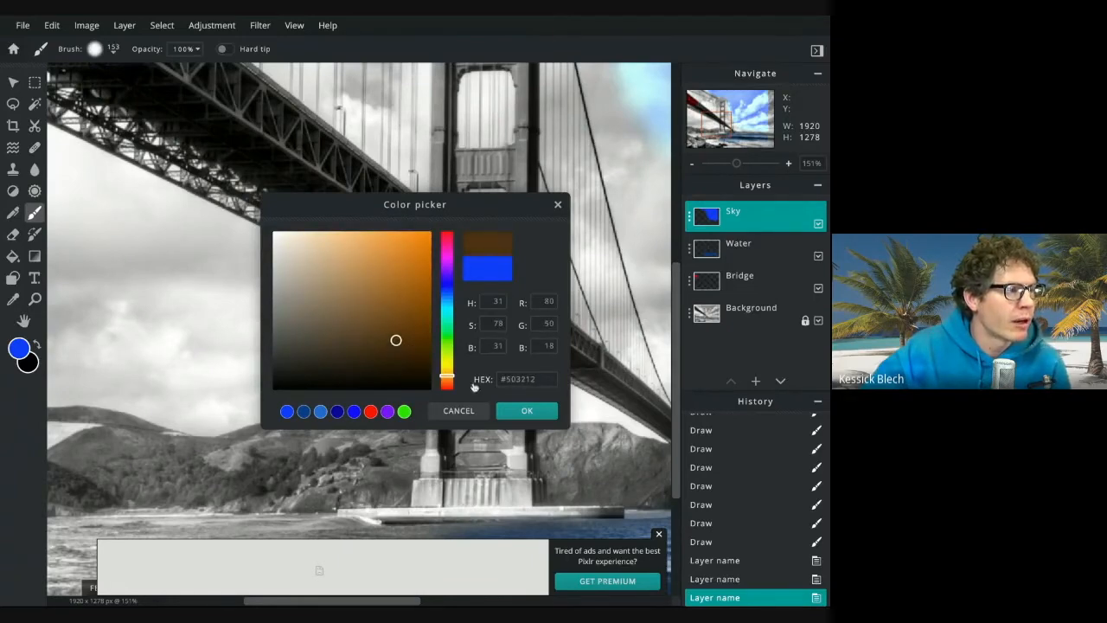
left_click(525, 410)
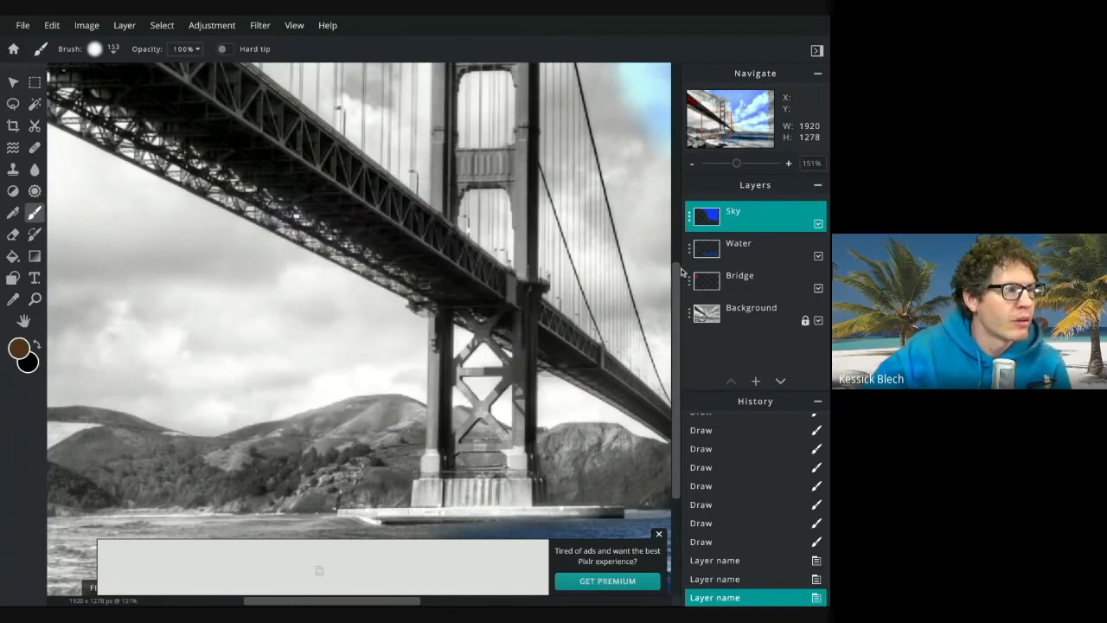
Add a new empty layer and rename it Ground
left_click(756, 382)
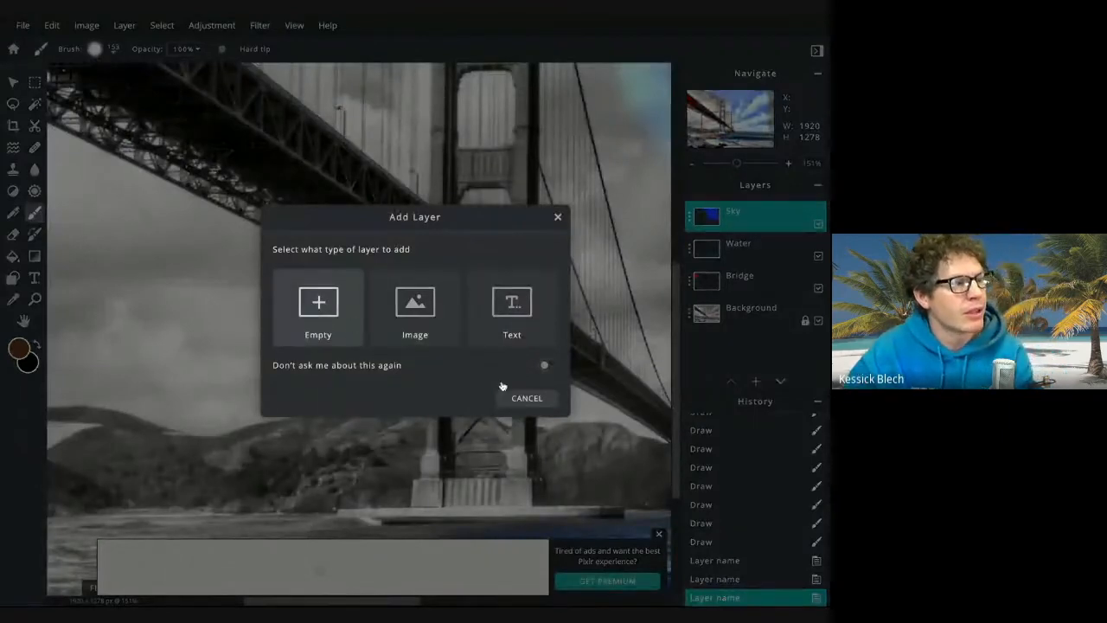
left_click(525, 394)
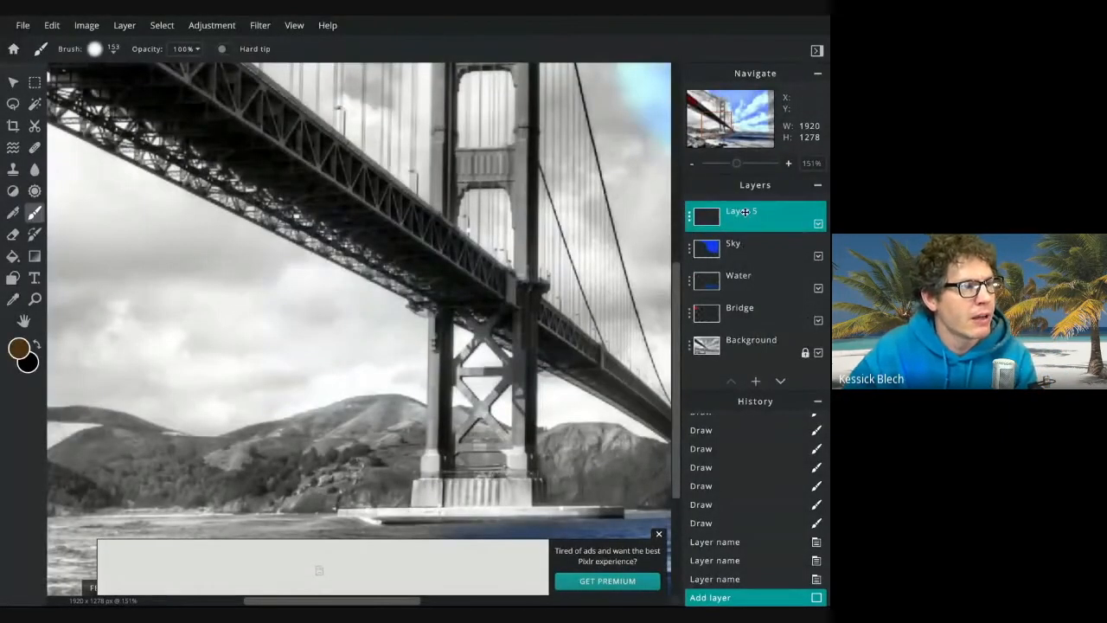
left_click(690, 219)
triple_click(636, 231)
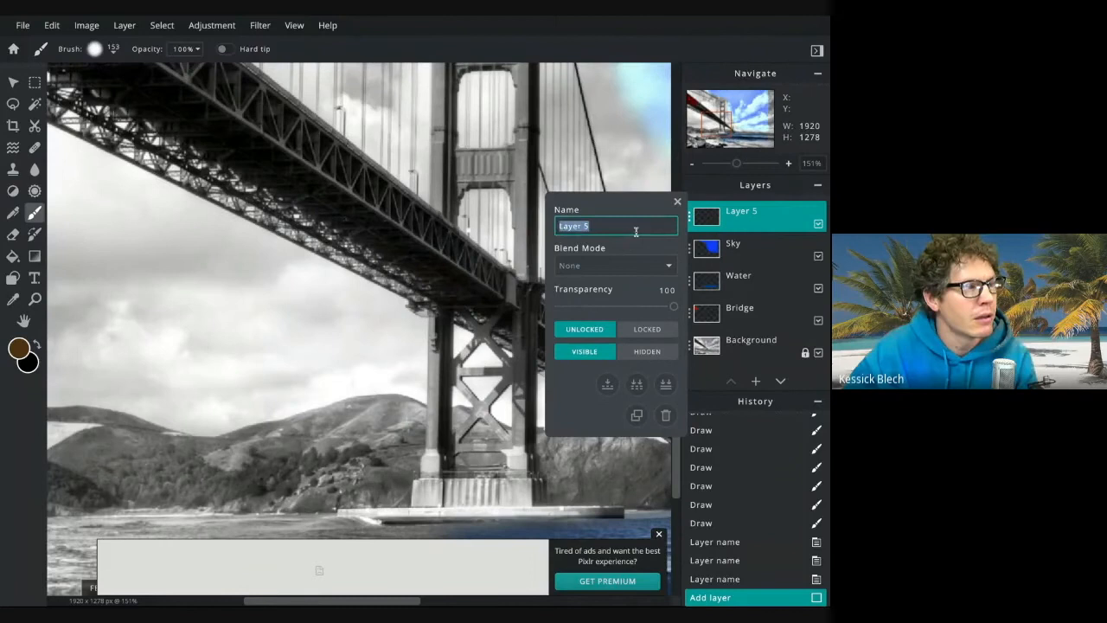
type("Ground")
key("Return")
left_click(677, 201)
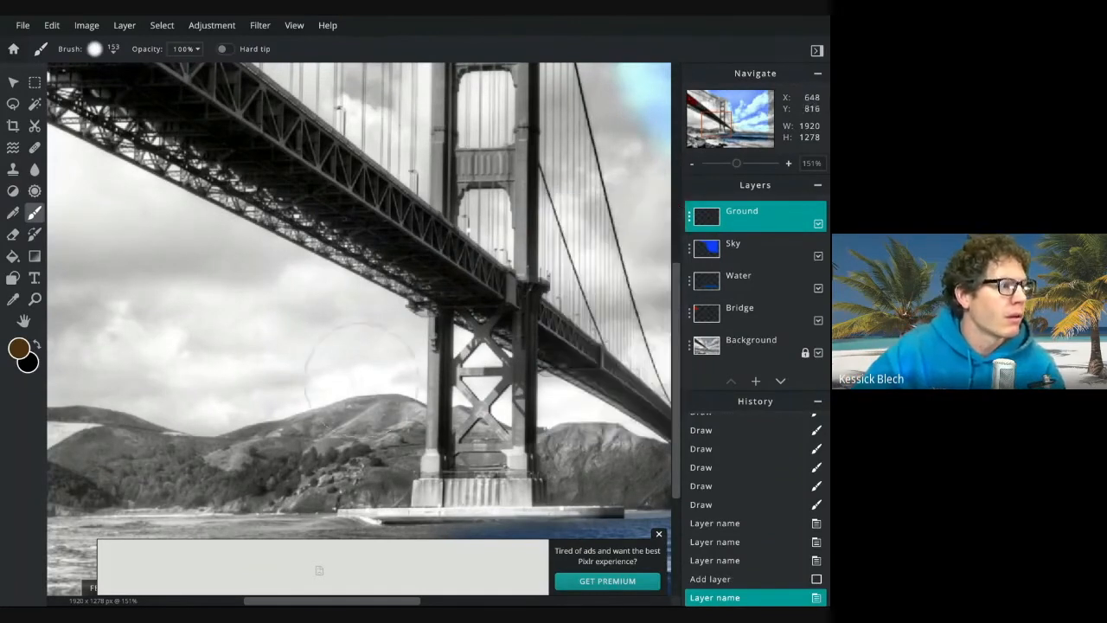
Shrink the brush and paint dark brown over the hilltop left of the bridge tower
left_click(113, 48)
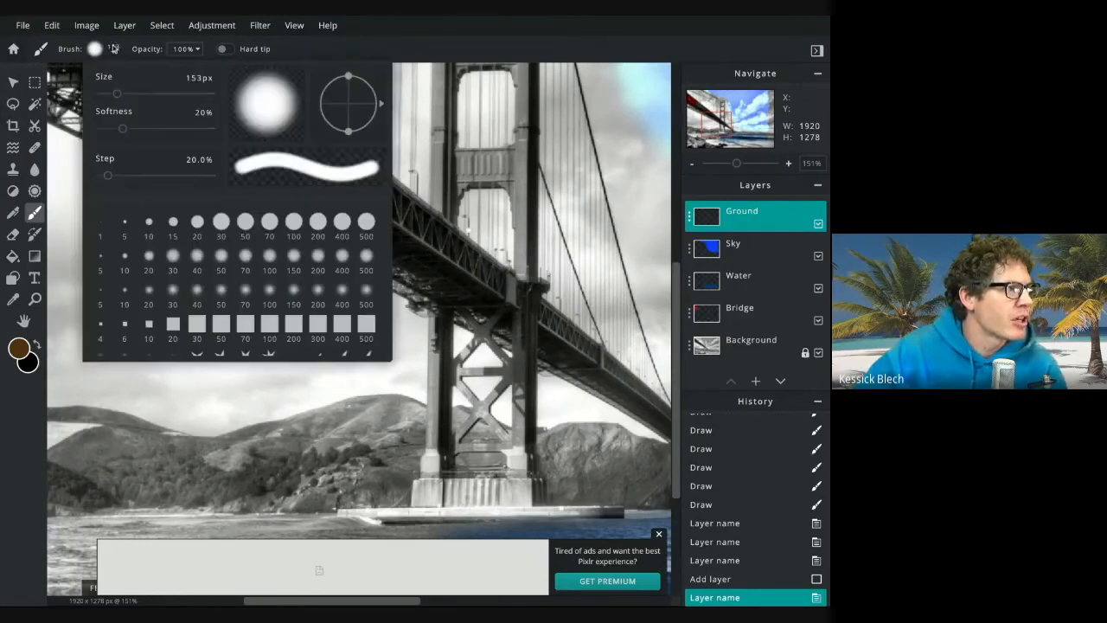
left_click_drag(117, 96, 108, 94)
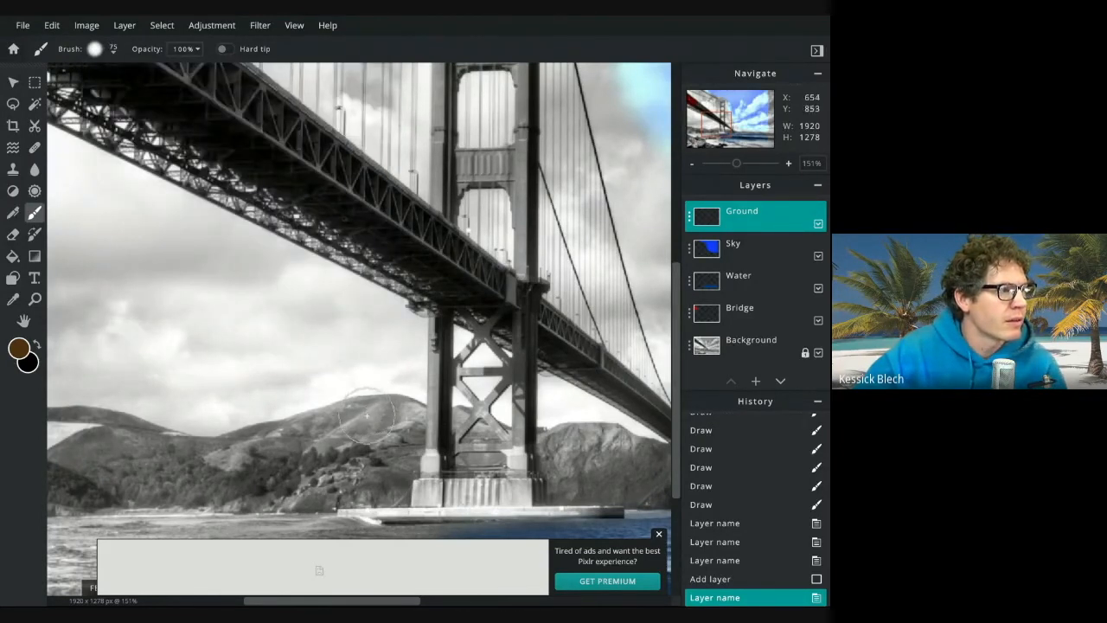
left_click(113, 51)
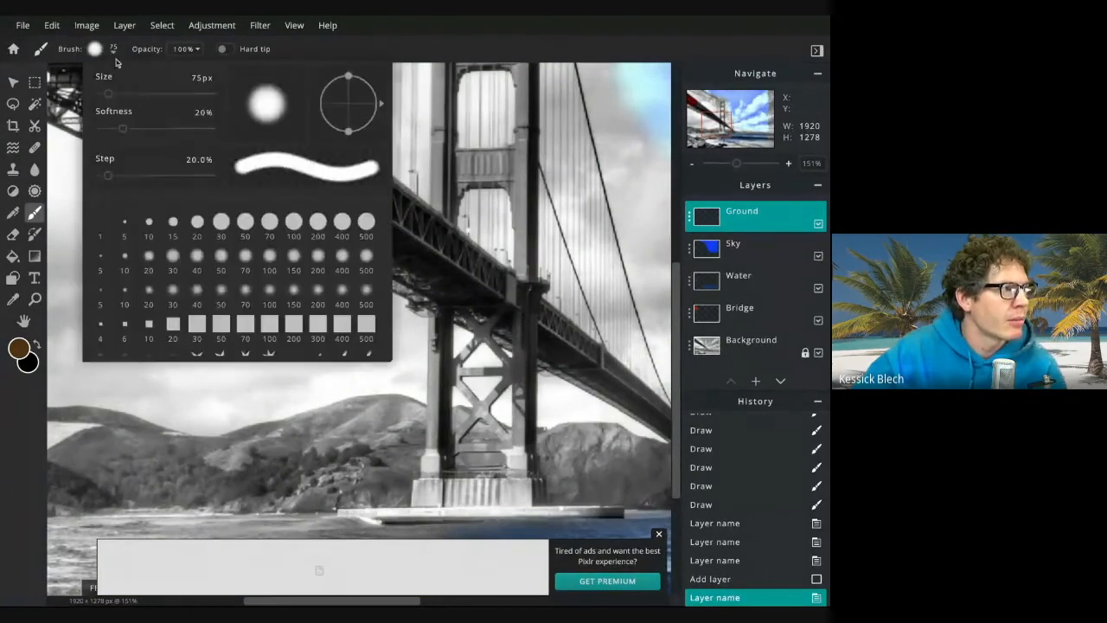
left_click_drag(107, 94, 101, 96)
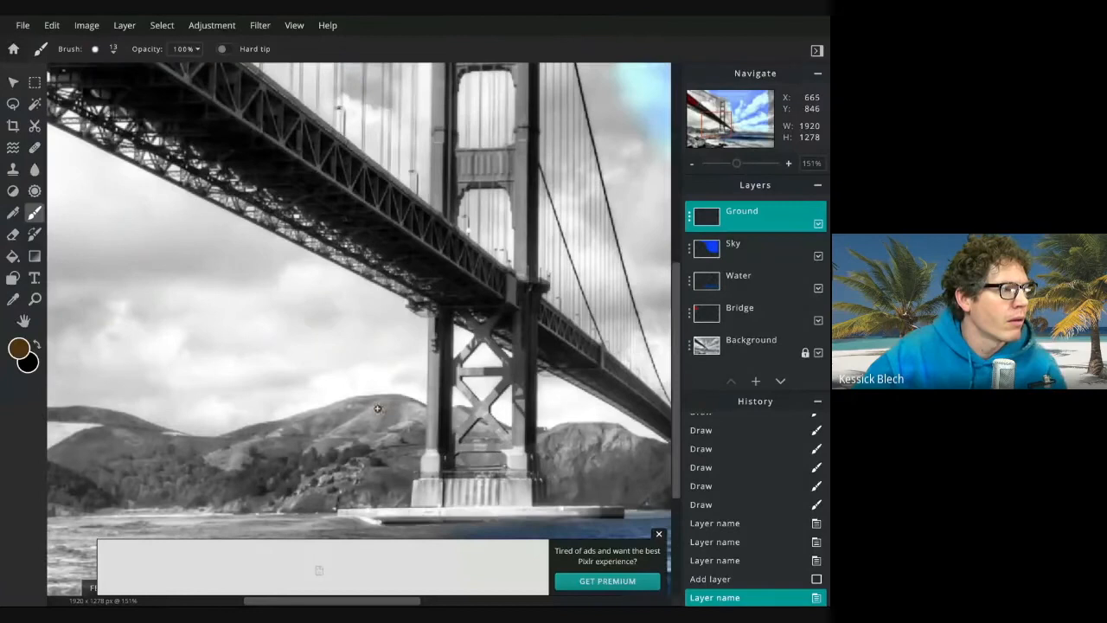
mouse_move(372, 404)
left_mouse_down()
mouse_move(396, 401)
mouse_move(327, 409)
mouse_move(348, 412)
left_mouse_up()
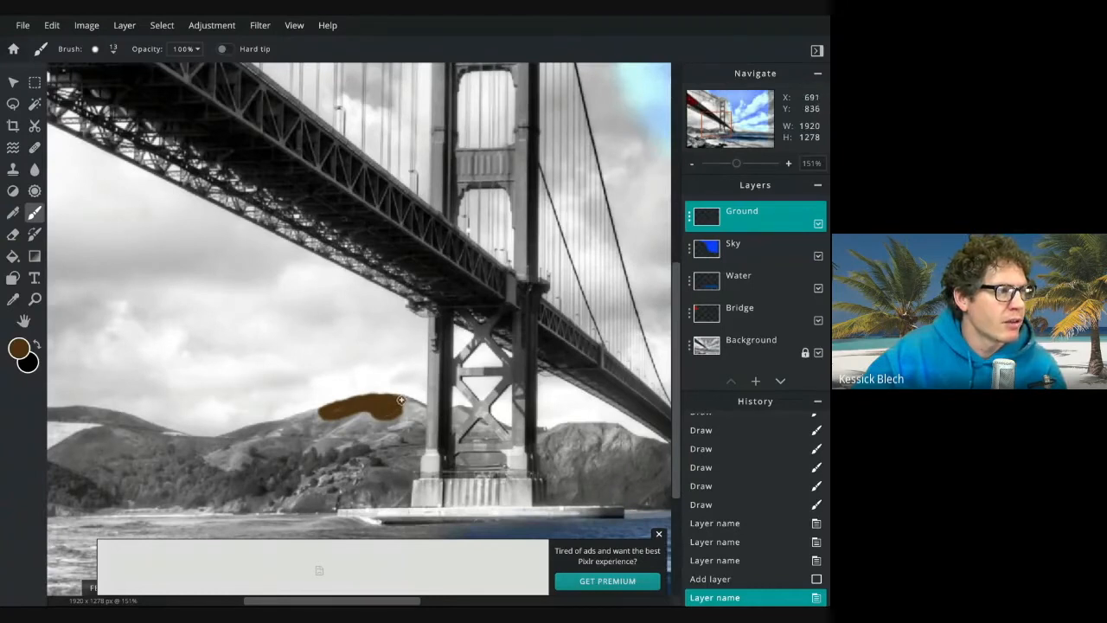
mouse_move(415, 409)
left_mouse_down()
mouse_move(367, 423)
mouse_move(341, 412)
mouse_move(368, 418)
mouse_move(343, 444)
mouse_move(304, 445)
mouse_move(354, 424)
mouse_move(315, 433)
mouse_move(324, 423)
mouse_move(362, 410)
left_mouse_up()
Set the Ground layer's blend mode to Color and extend the brown paint down the hillside
left_click(691, 218)
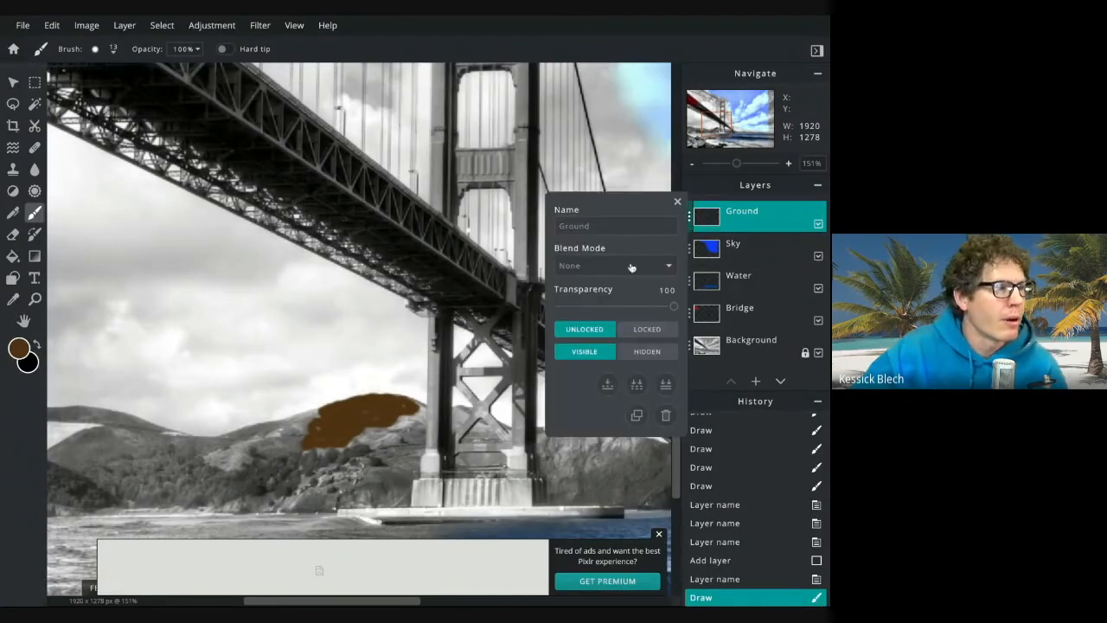
left_click(619, 330)
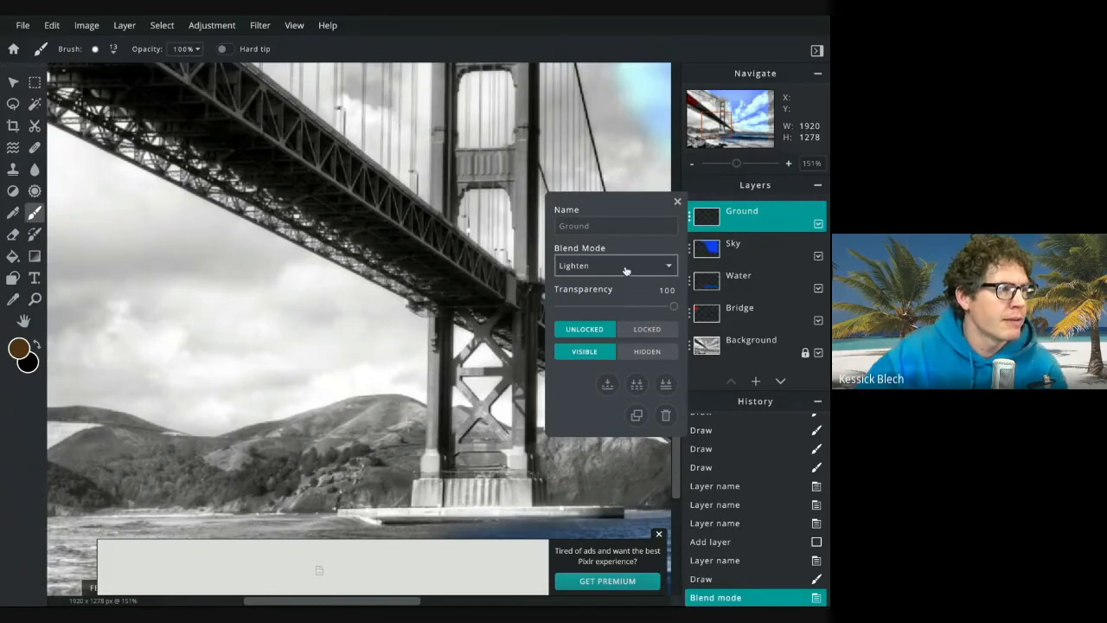
key("Up")
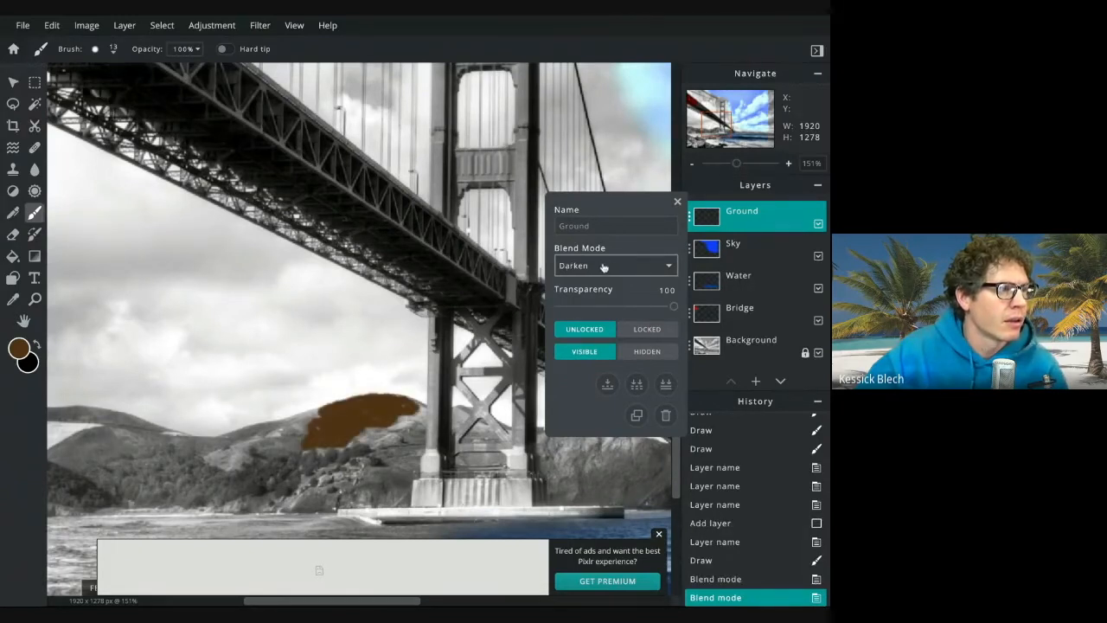
key("Down")
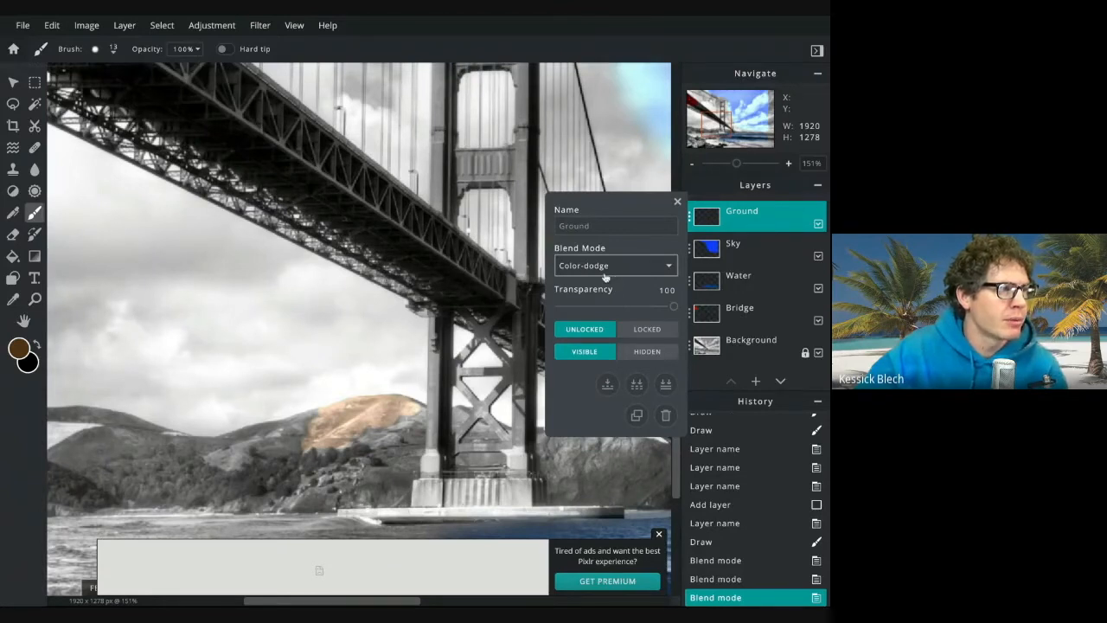
key("Down")
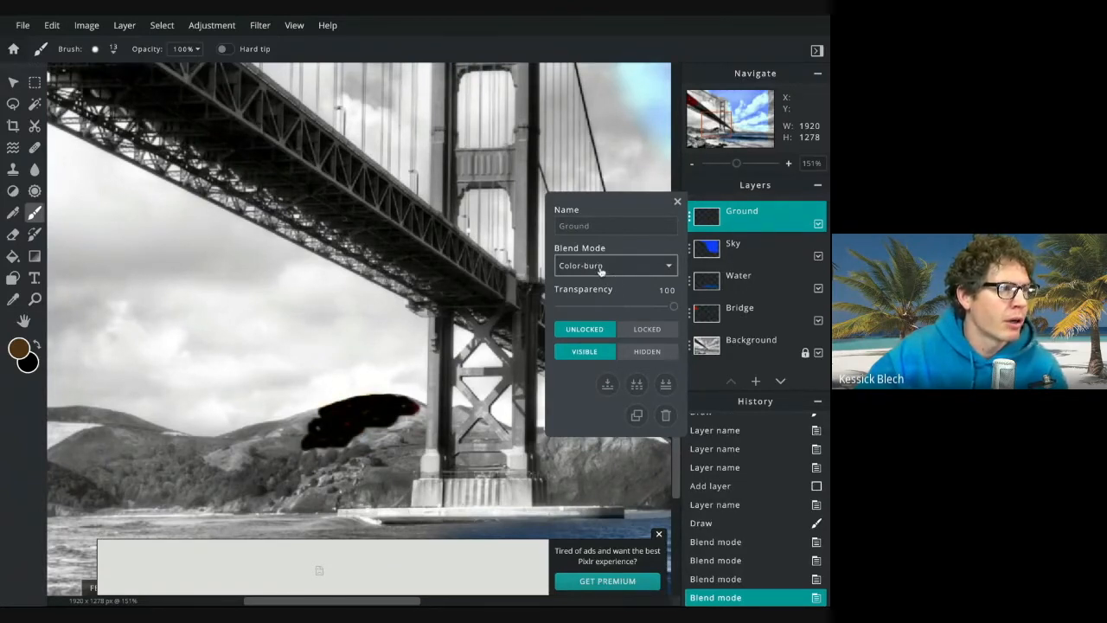
key("Down")
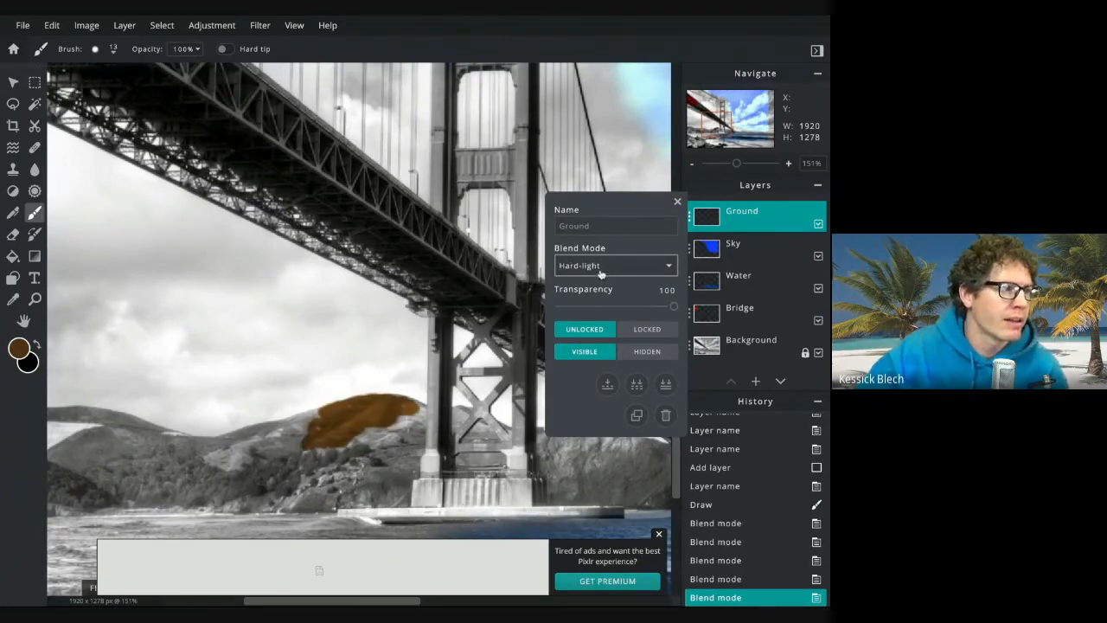
key("Down")
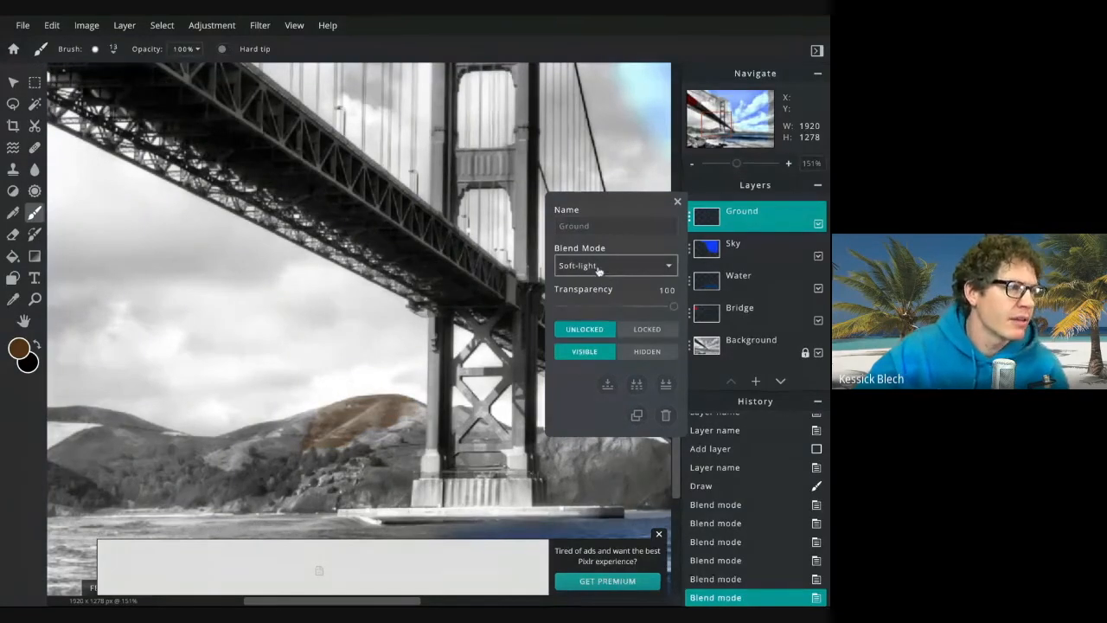
key("Down")
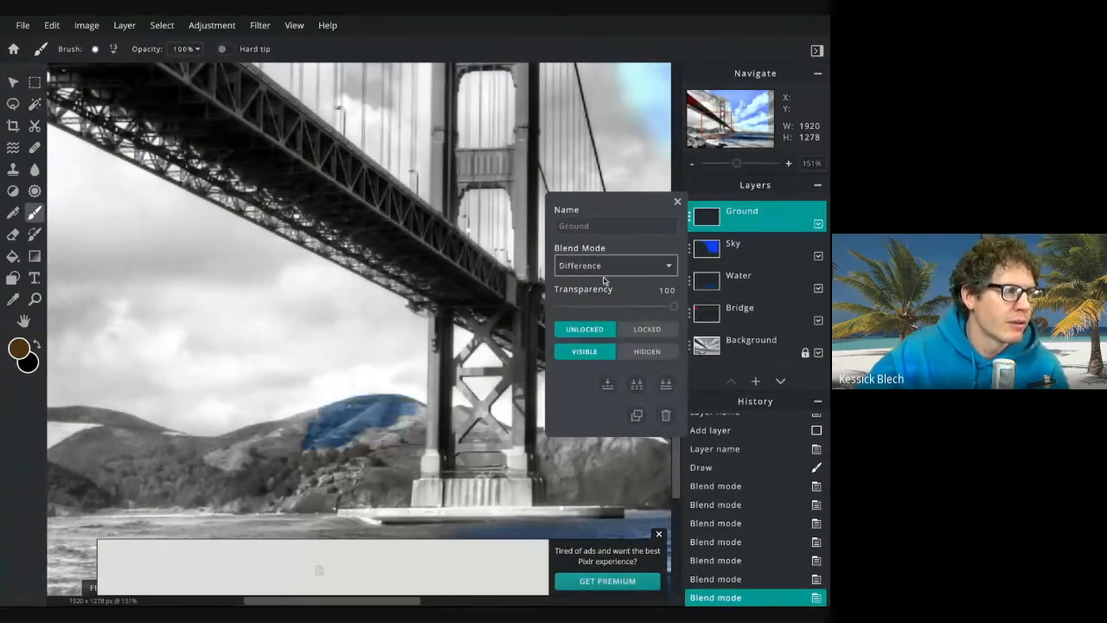
key("Down")
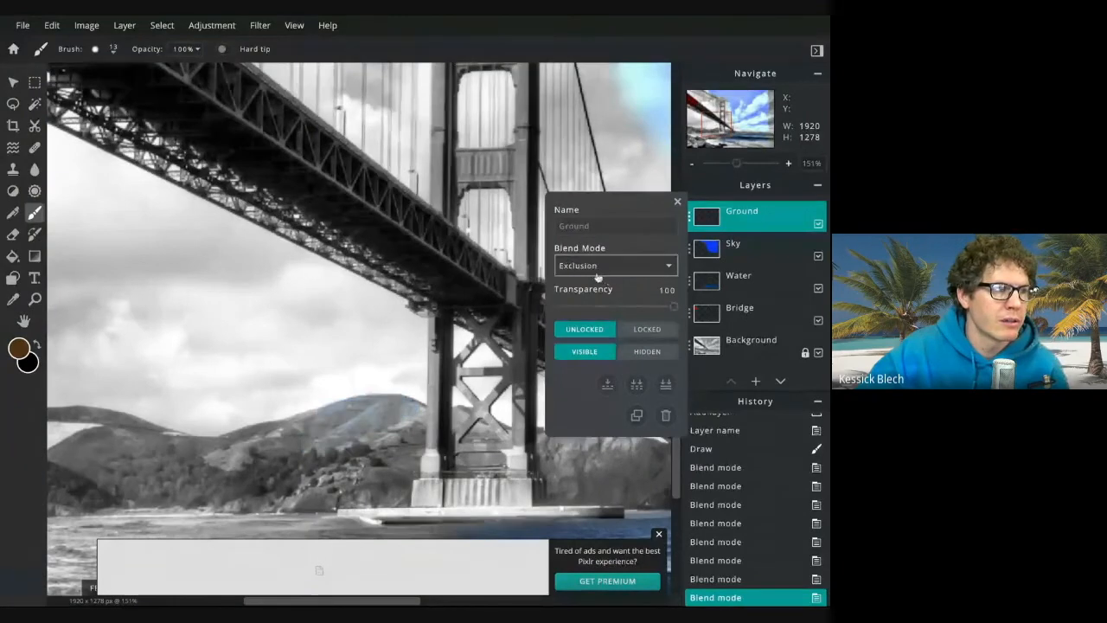
key("Down")
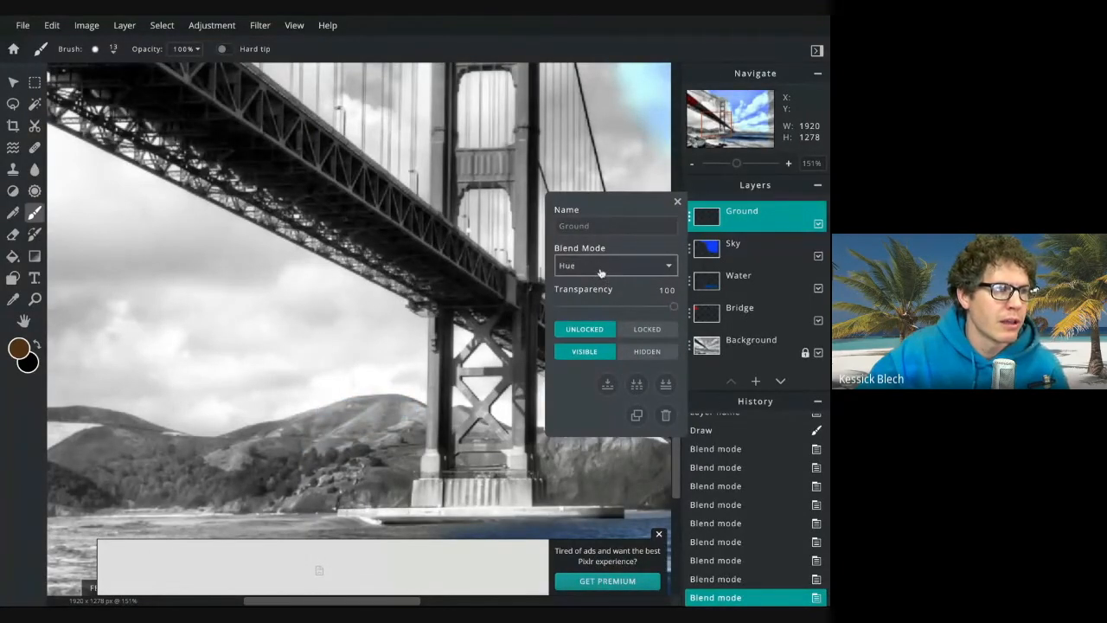
key("Down")
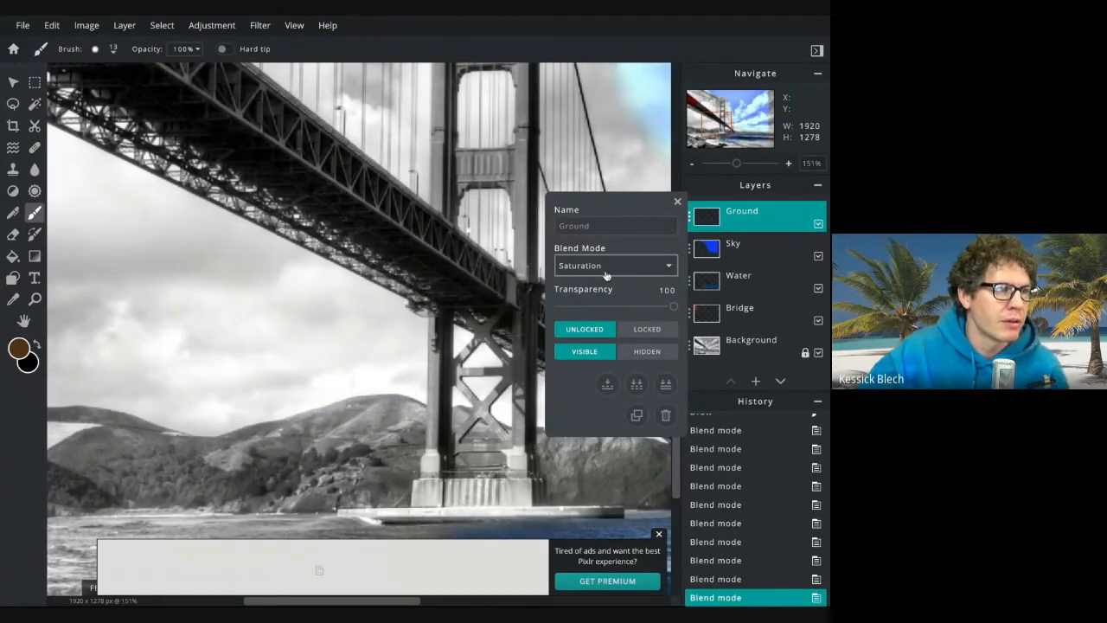
key("Down")
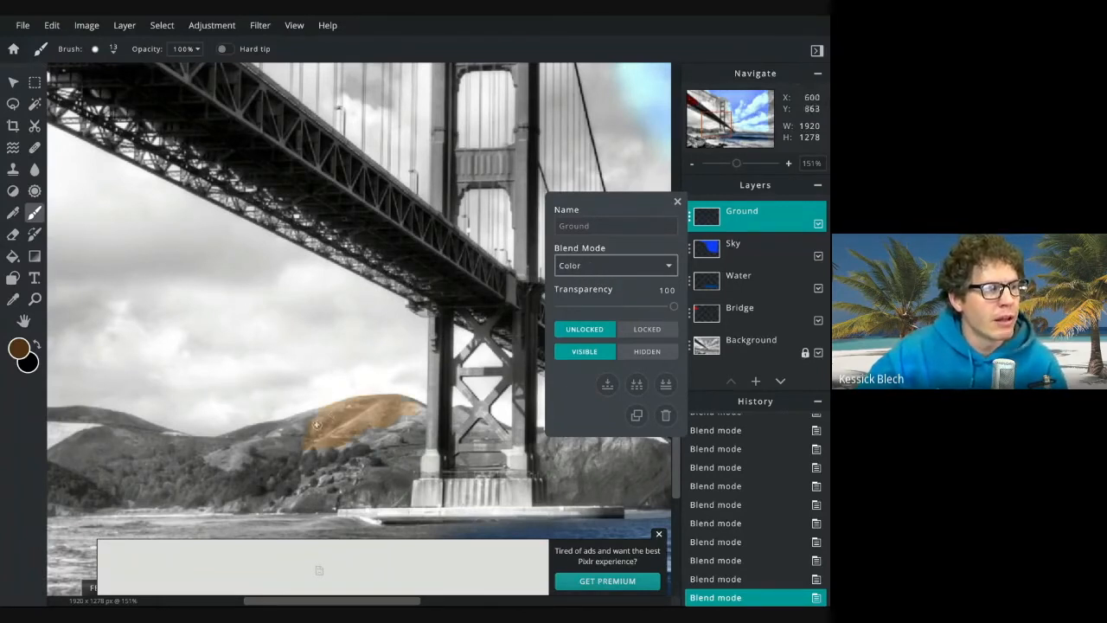
mouse_move(318, 413)
left_mouse_down()
mouse_move(296, 428)
mouse_move(313, 429)
left_mouse_up()
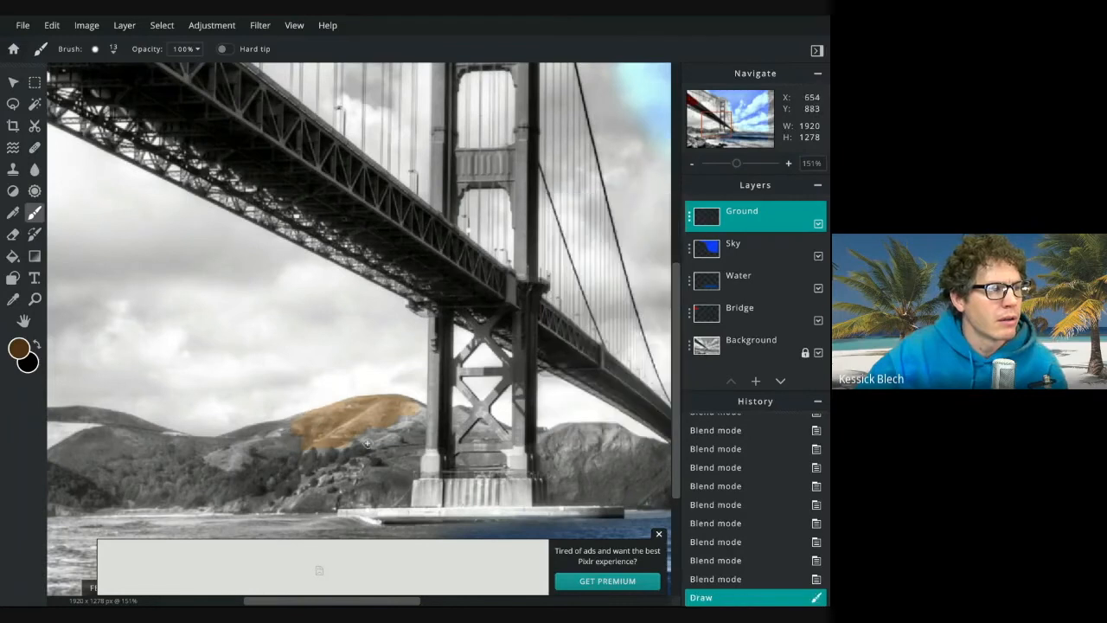
Pick a dark green colour, #126C05, as the brush colour
left_click(19, 348)
left_click(447, 341)
left_click_drag(422, 303, 423, 332)
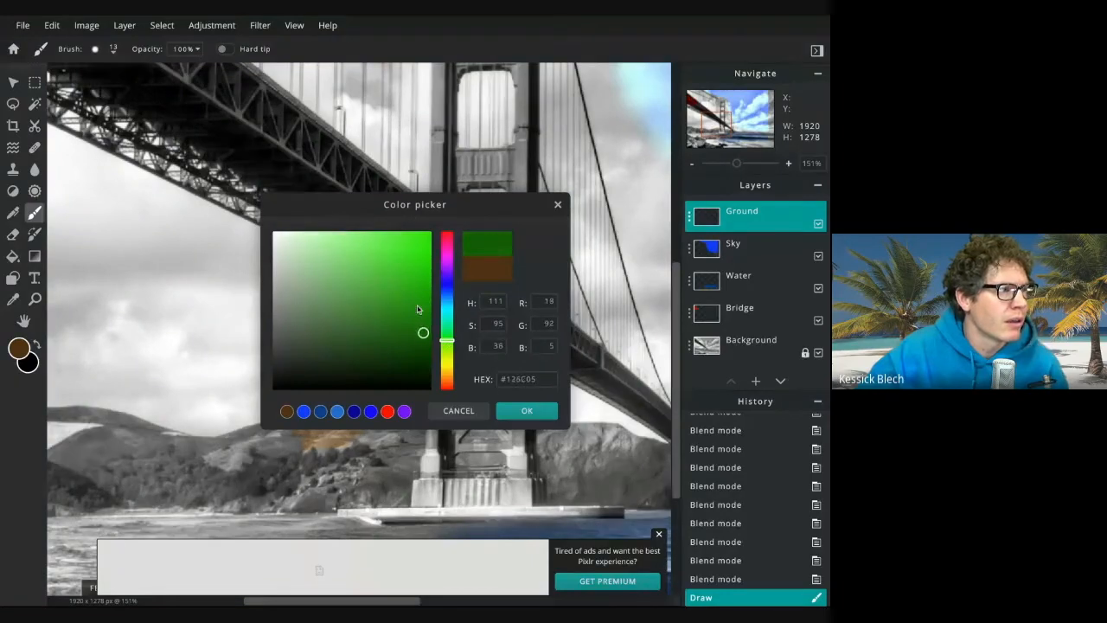
left_click(755, 381)
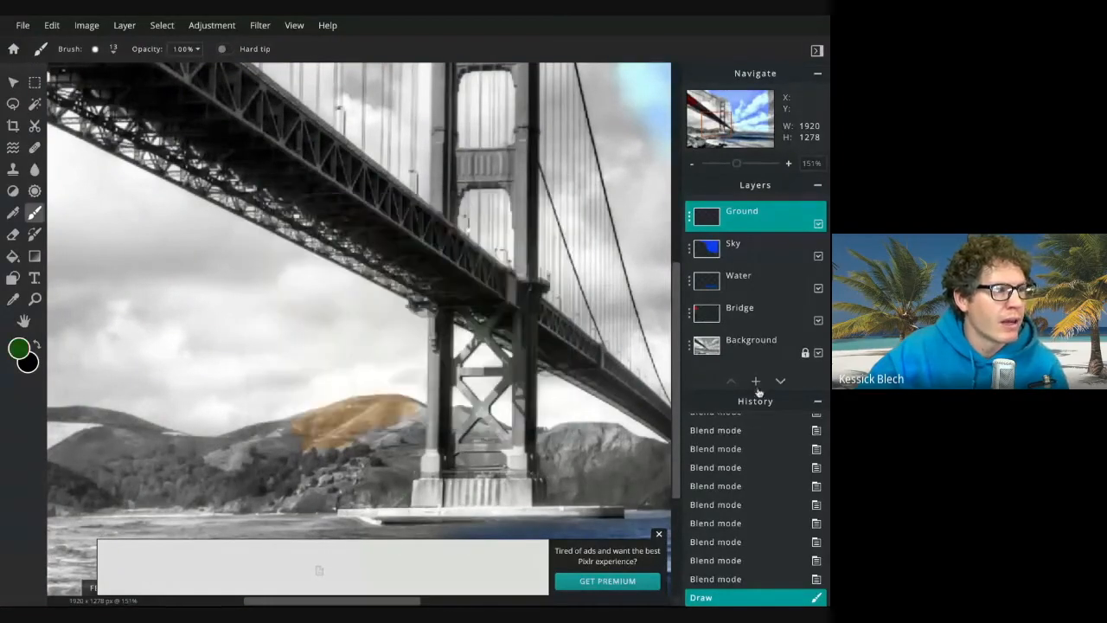
Add another empty layer and rename it Trees
left_click(756, 380)
left_click(341, 329)
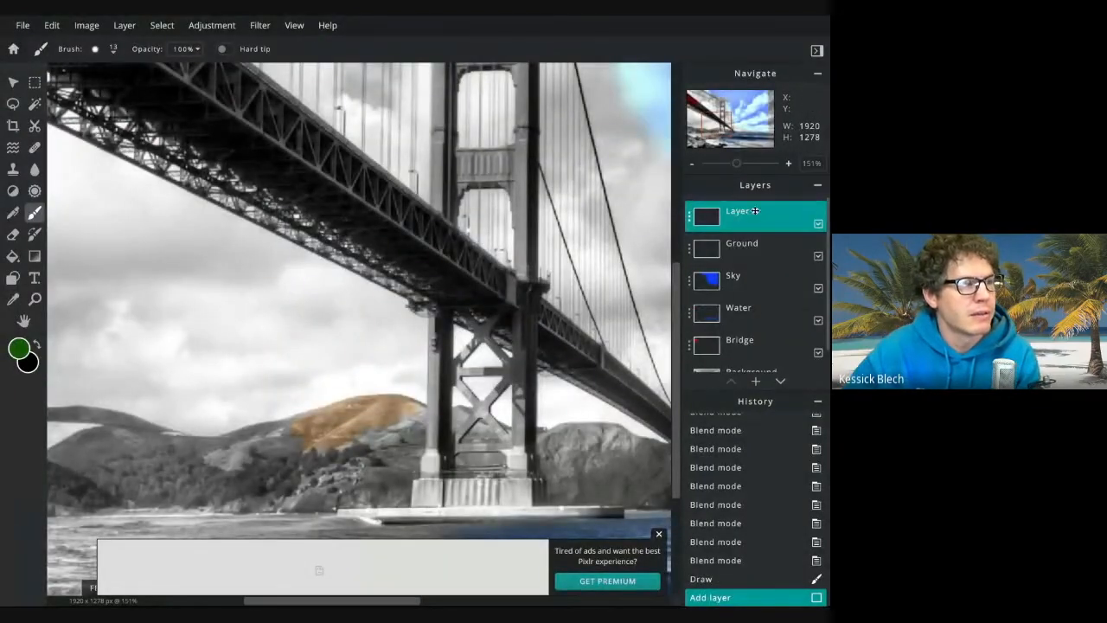
left_click(690, 217)
triple_click(626, 226)
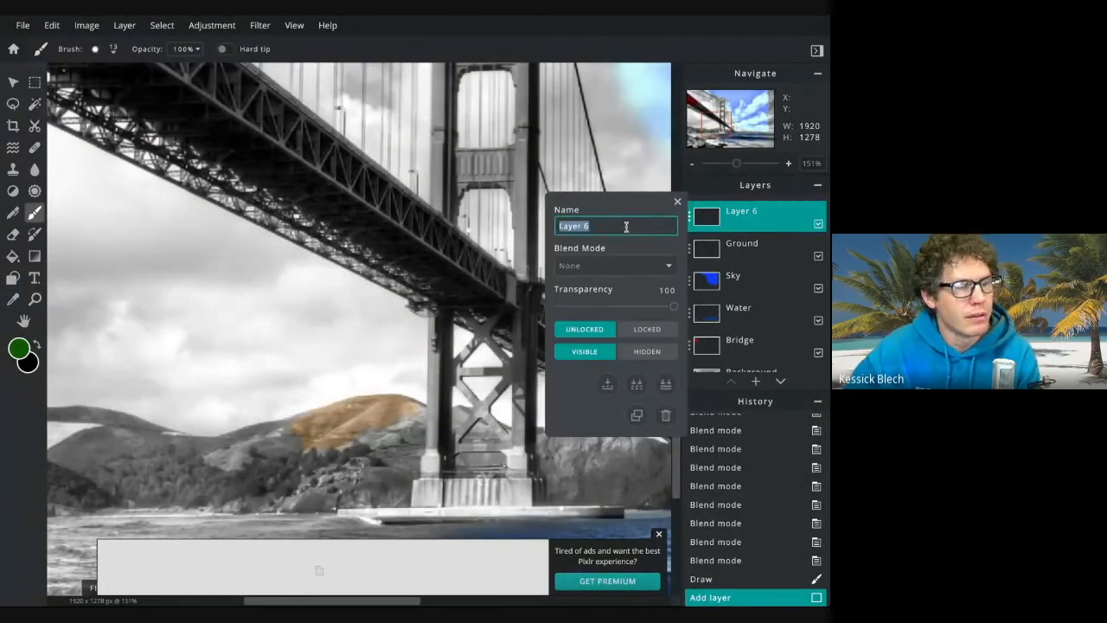
type("Trees")
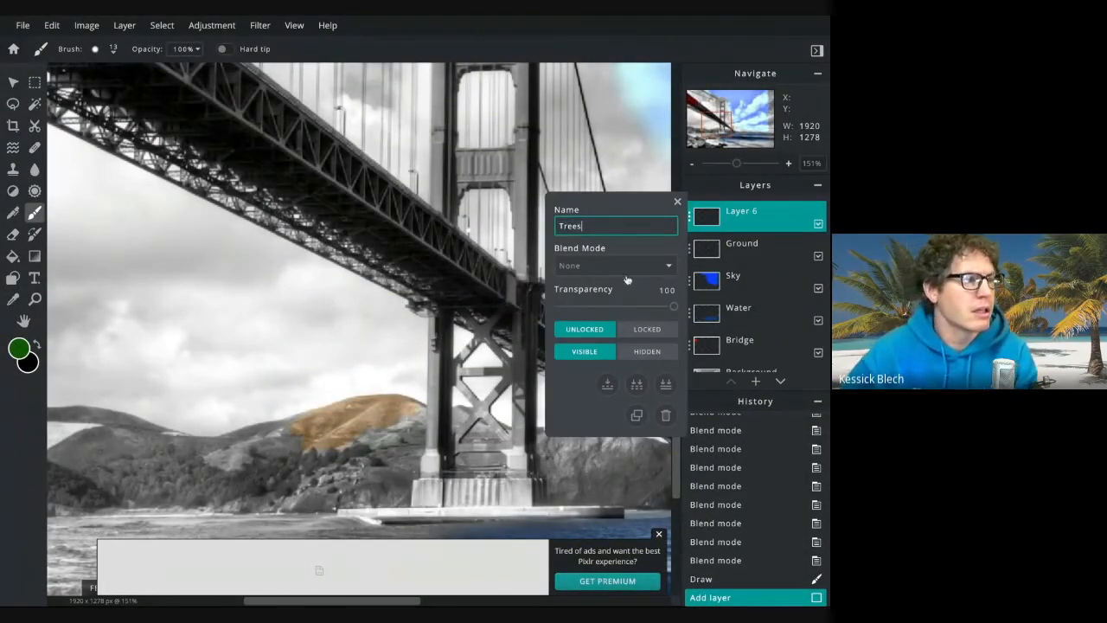
left_click(728, 214)
left_click(678, 201)
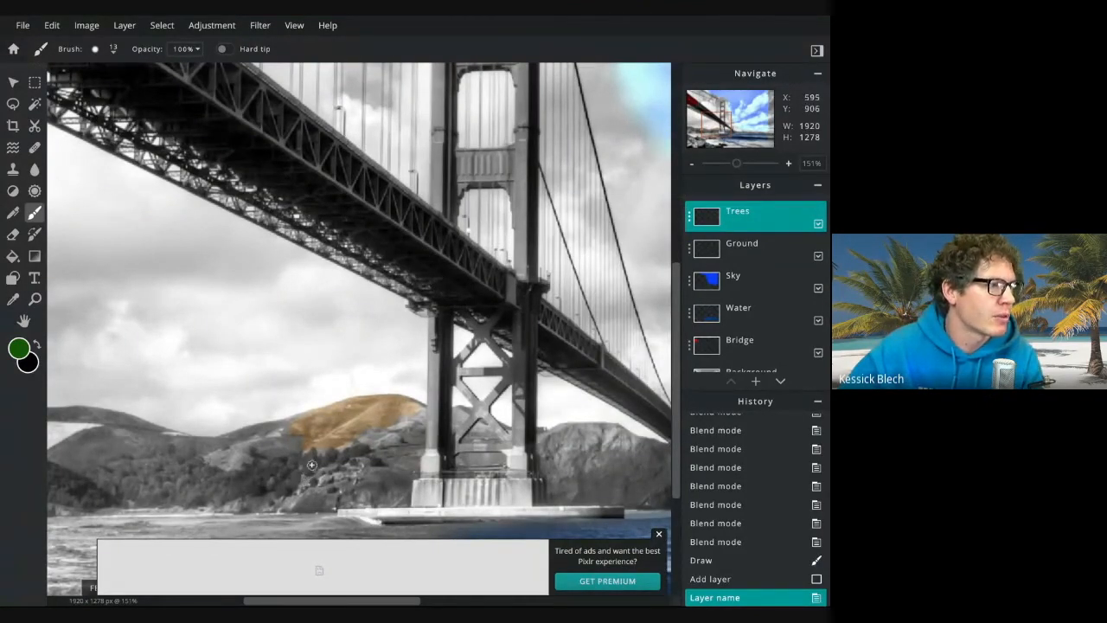
Paint green over the trees below the brown hilltop and set the Trees layer's blend mode to Overlay
left_click_drag(315, 462, 357, 444)
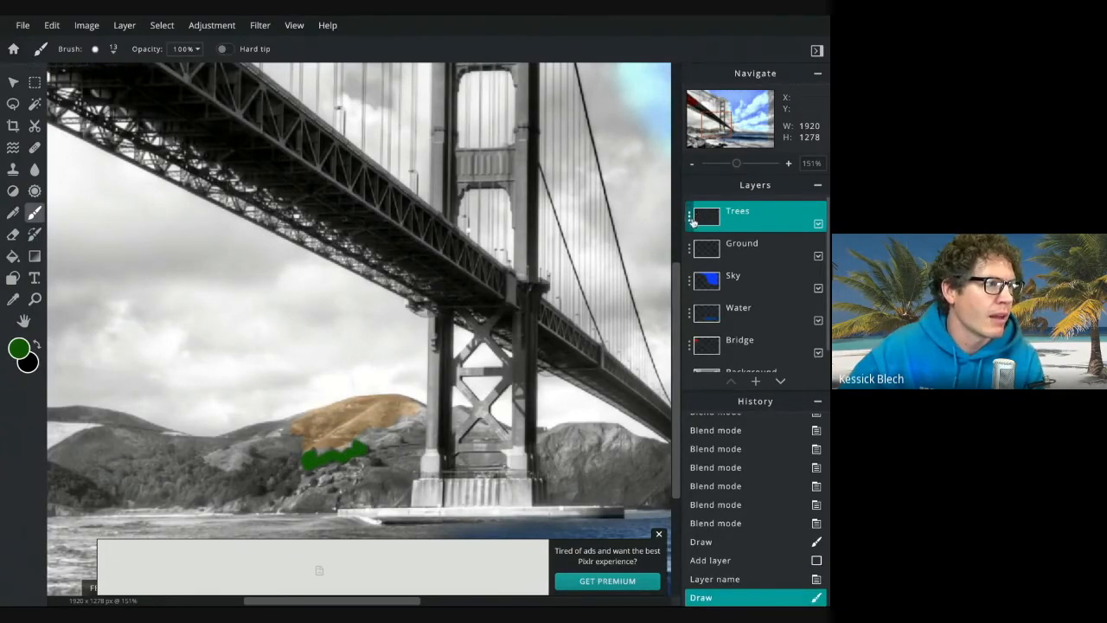
left_click(691, 220)
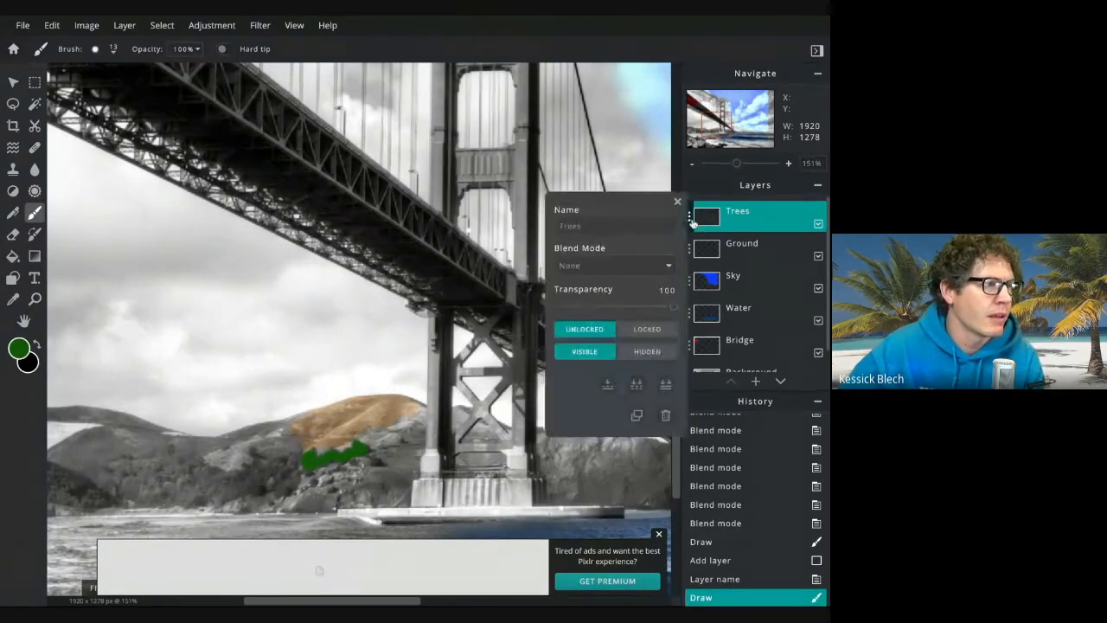
left_click(603, 275)
left_click(601, 456)
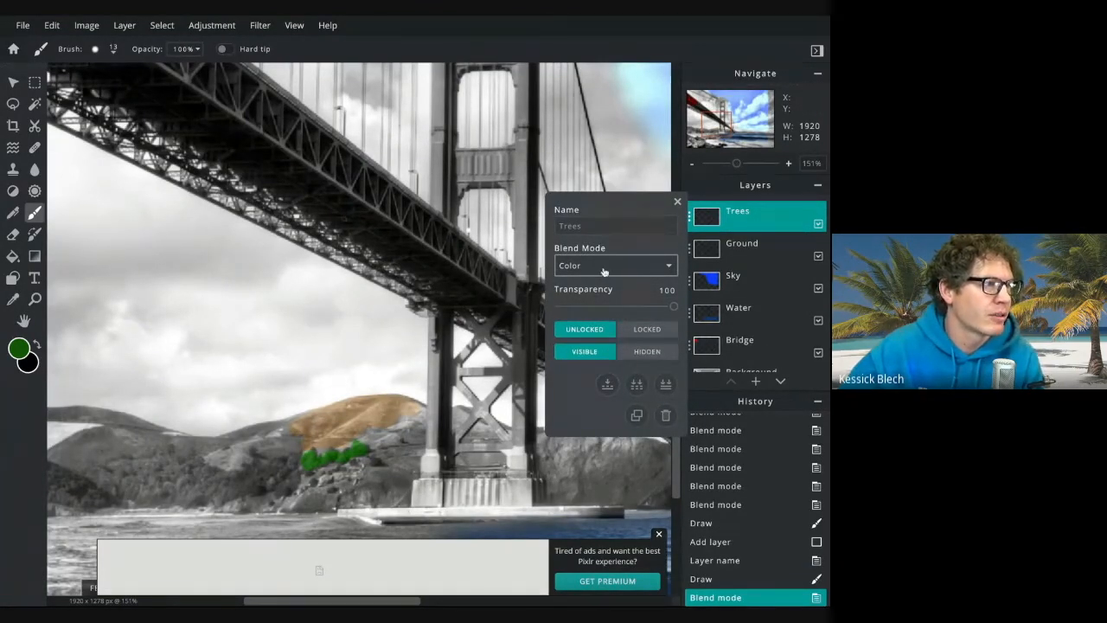
key("Down")
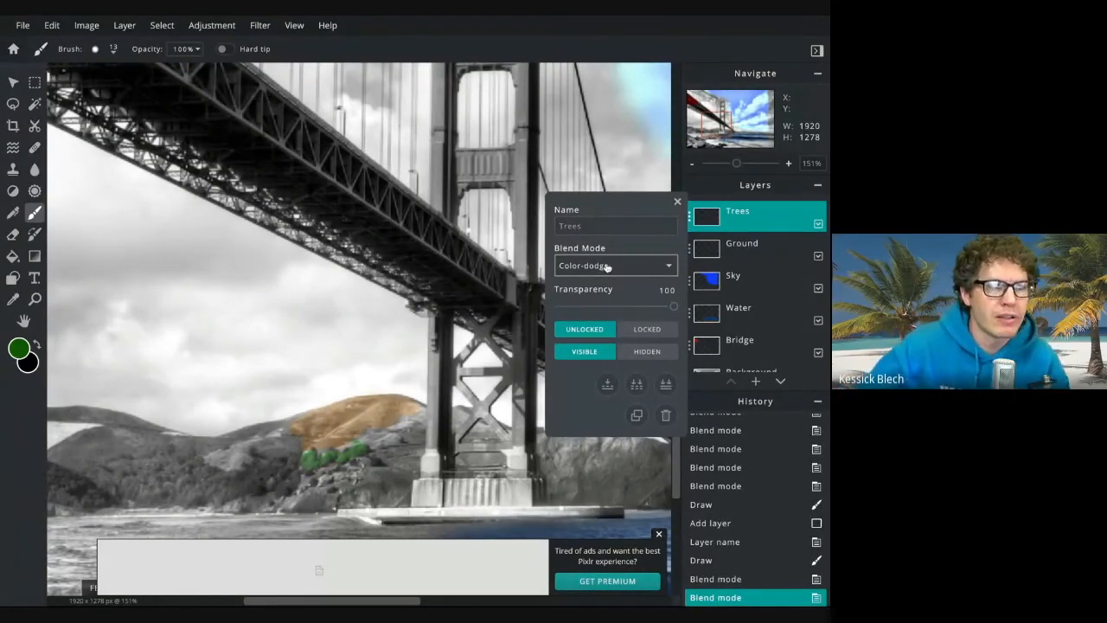
key("Down")
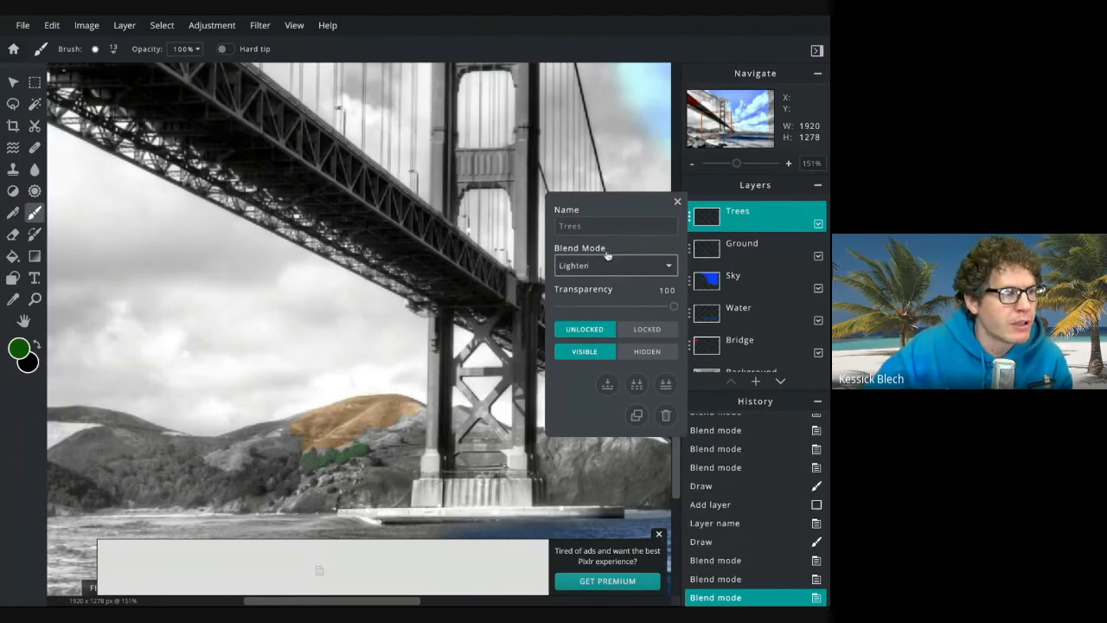
left_click(601, 268)
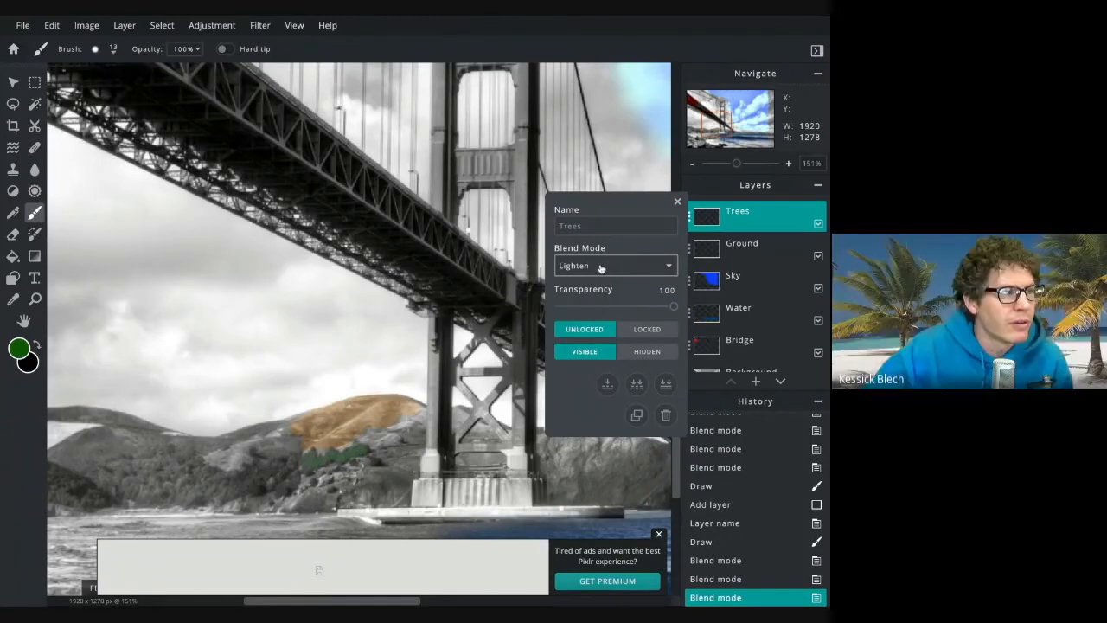
left_click(597, 247)
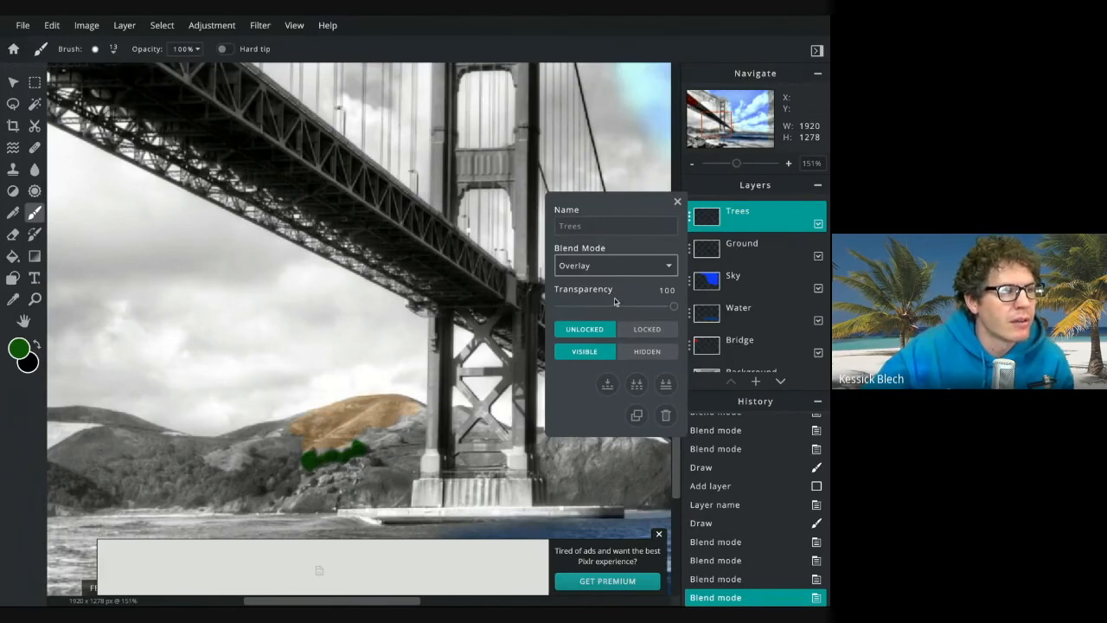
left_click(606, 227)
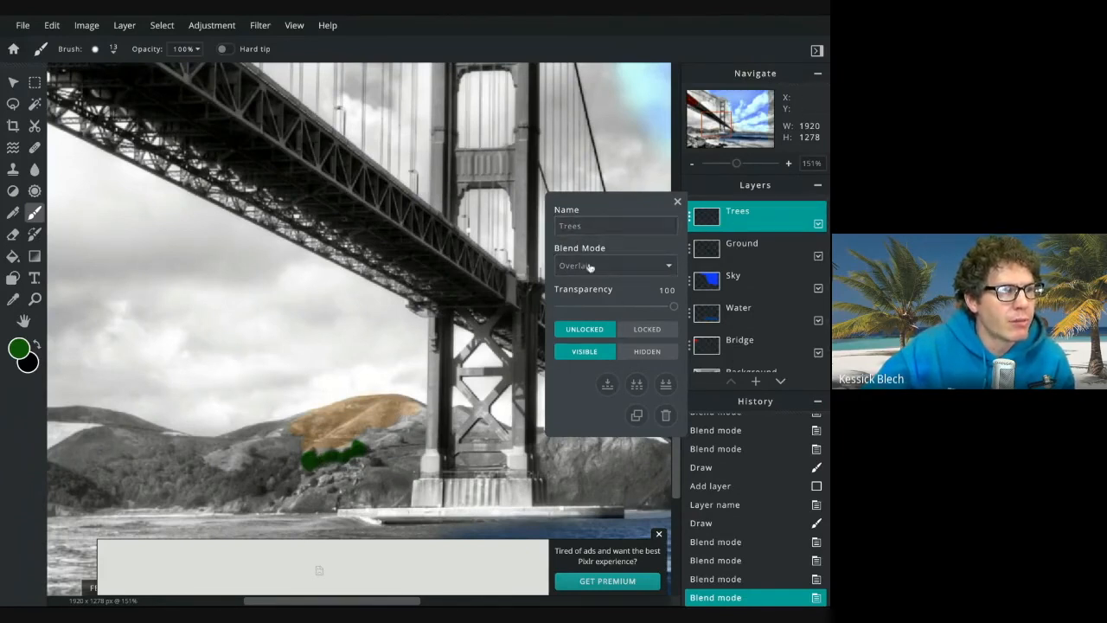
left_click(677, 201)
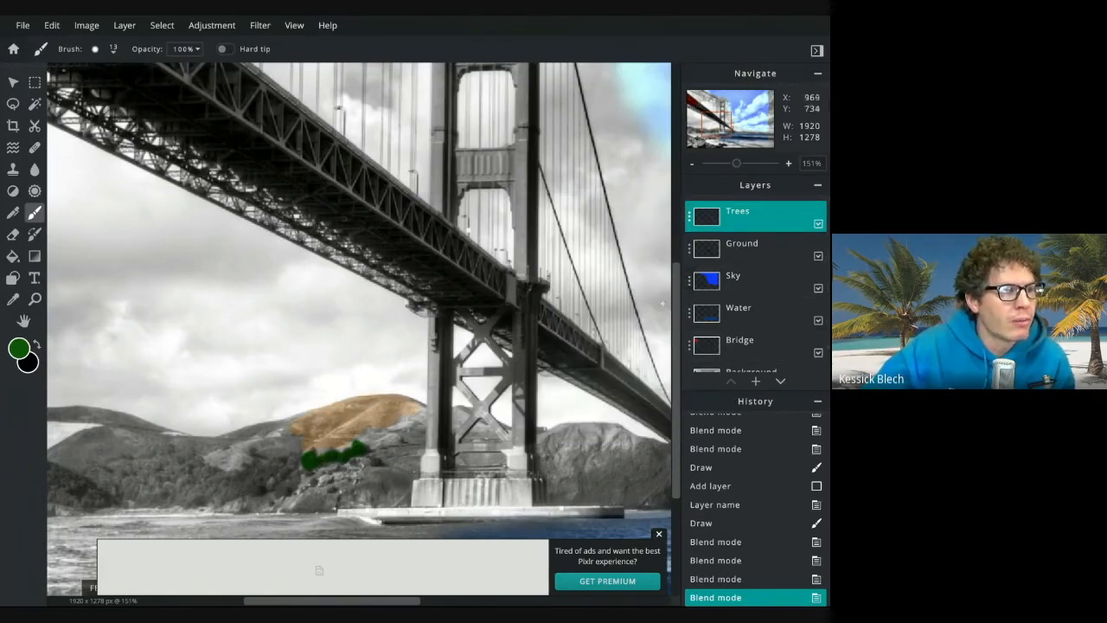
scroll(732, 358, "down", 1)
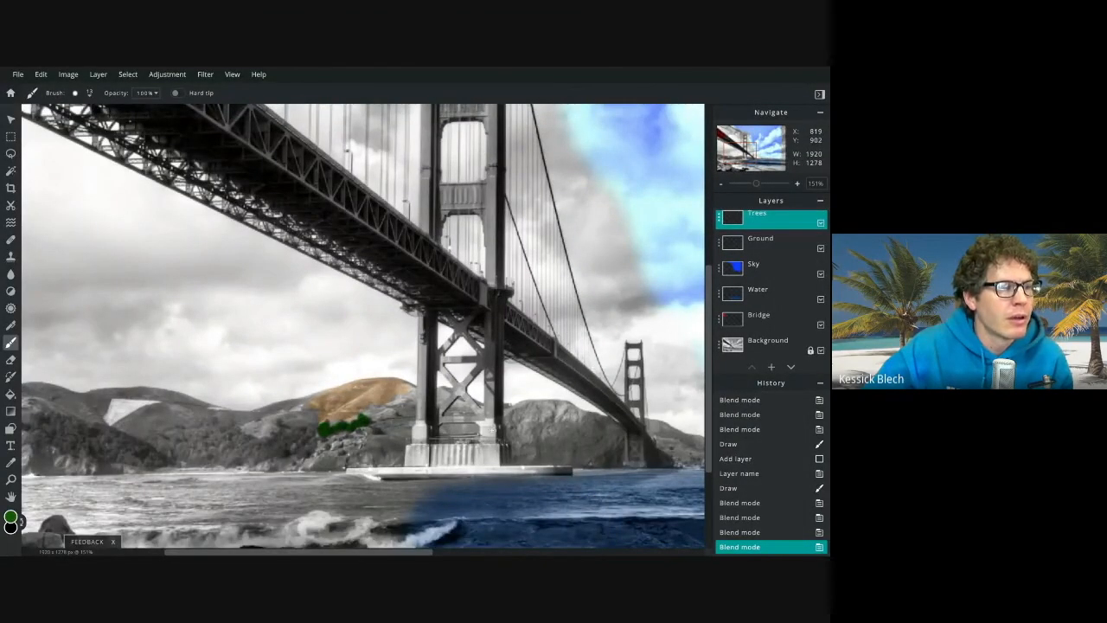
scroll(491, 433, "down", 8)
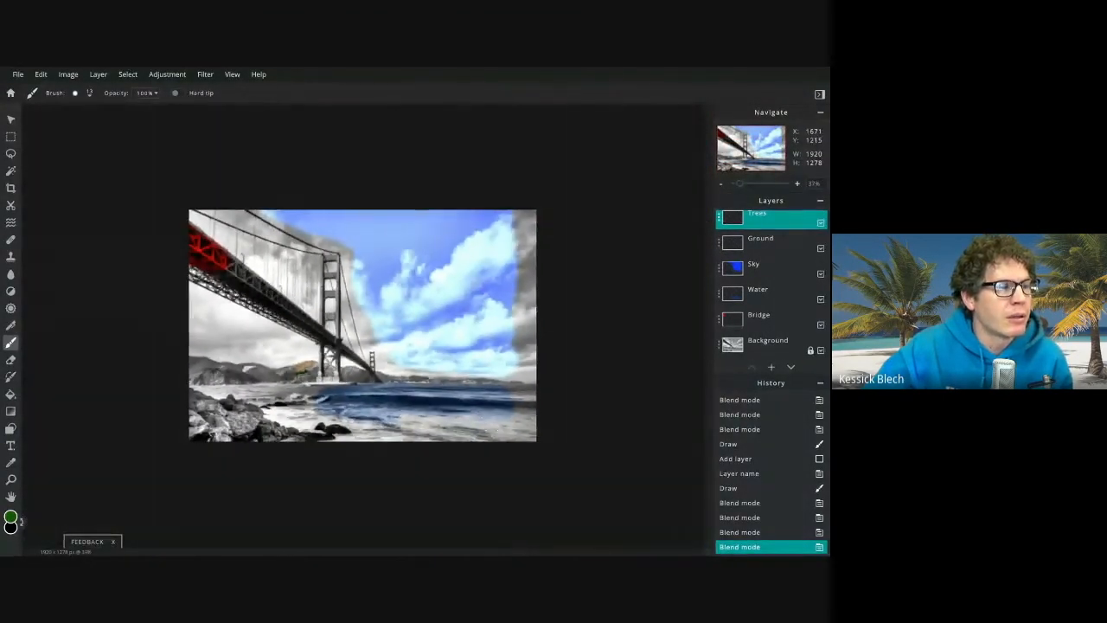
scroll(491, 430, "up", 2)
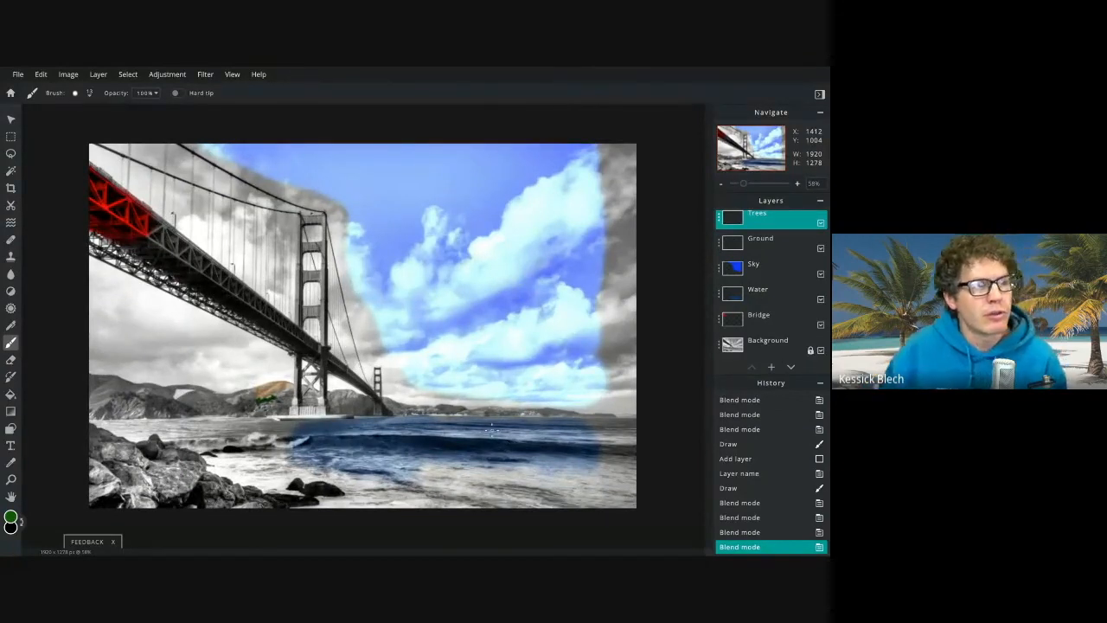